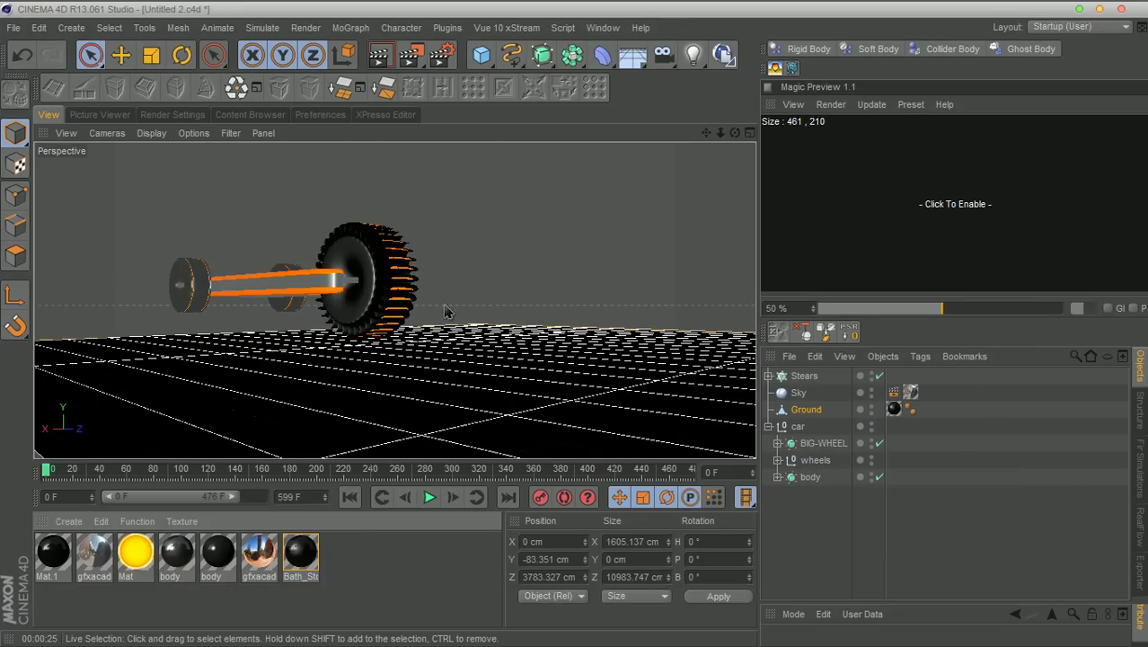
# Examine the big wheel and the front left wheel with its axle opening from several angles and distances
pyautogui.click(400, 289)
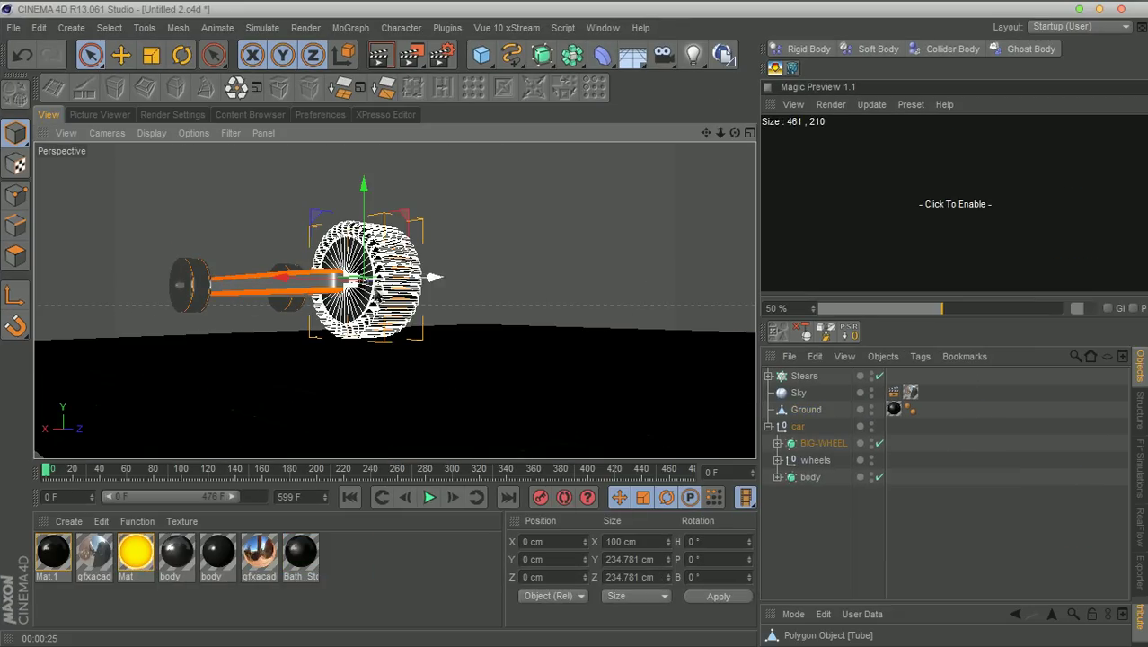
pyautogui.moveTo(735, 132); pyautogui.dragTo(894, 113)
pyautogui.scroll(4, 436, 259)
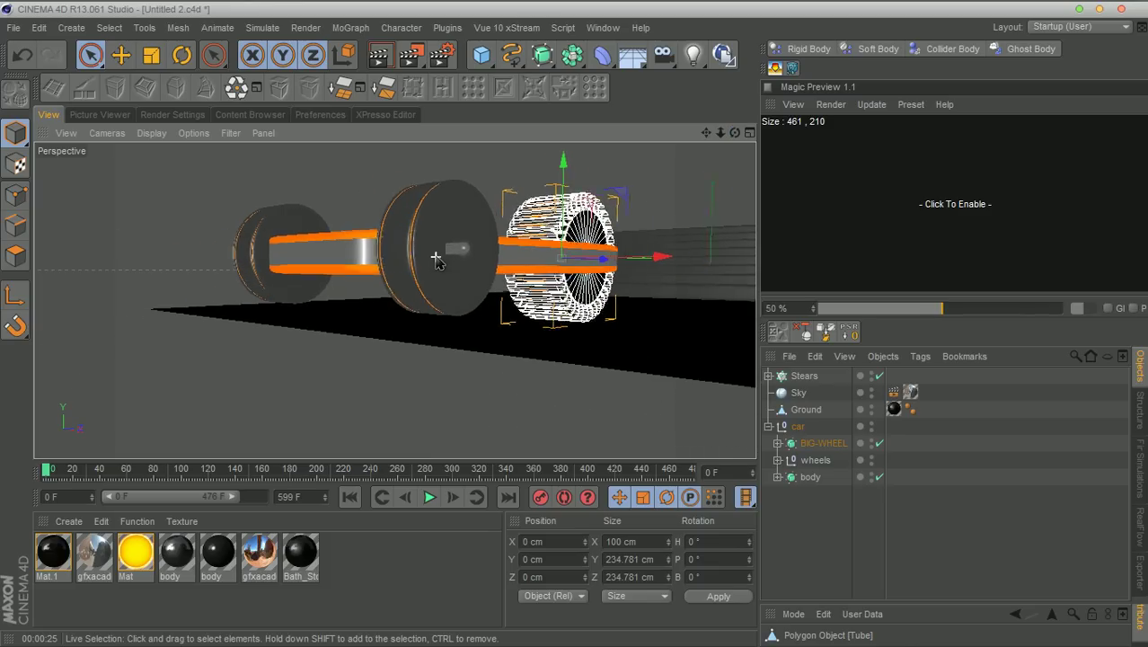
pyautogui.moveTo(706, 133); pyautogui.dragTo(665, 215)
pyautogui.moveTo(735, 133); pyautogui.dragTo(934, 204)
pyautogui.click(336, 337)
pyautogui.scroll(3, 390, 318)
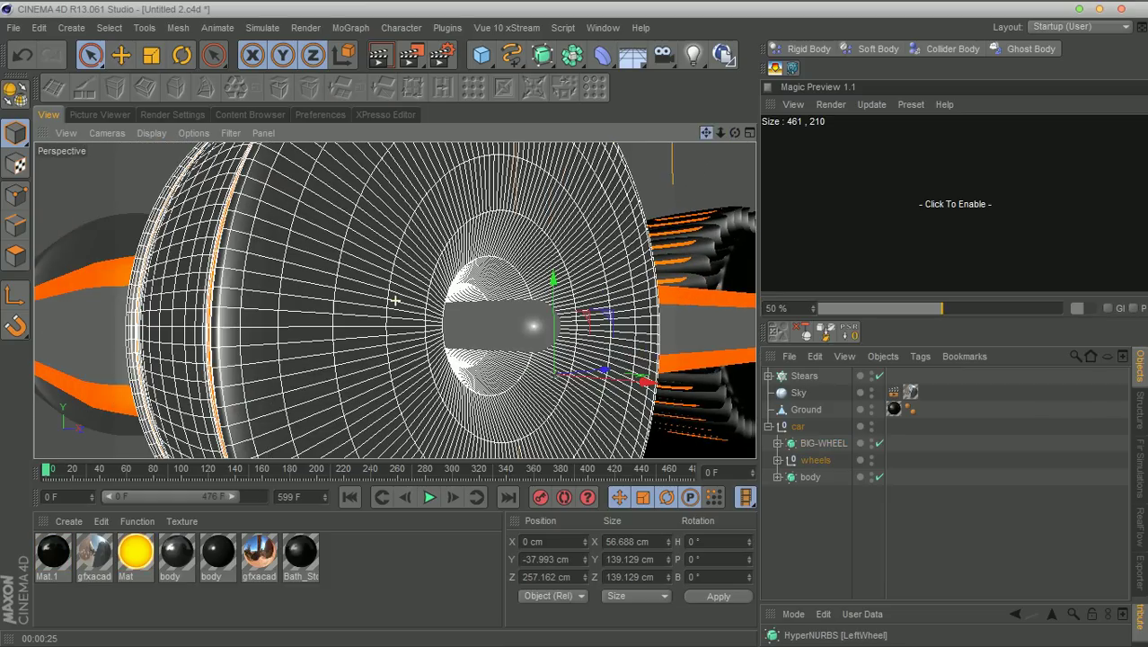
pyautogui.moveTo(735, 133); pyautogui.dragTo(864, 134)
pyautogui.scroll(5, 395, 300)
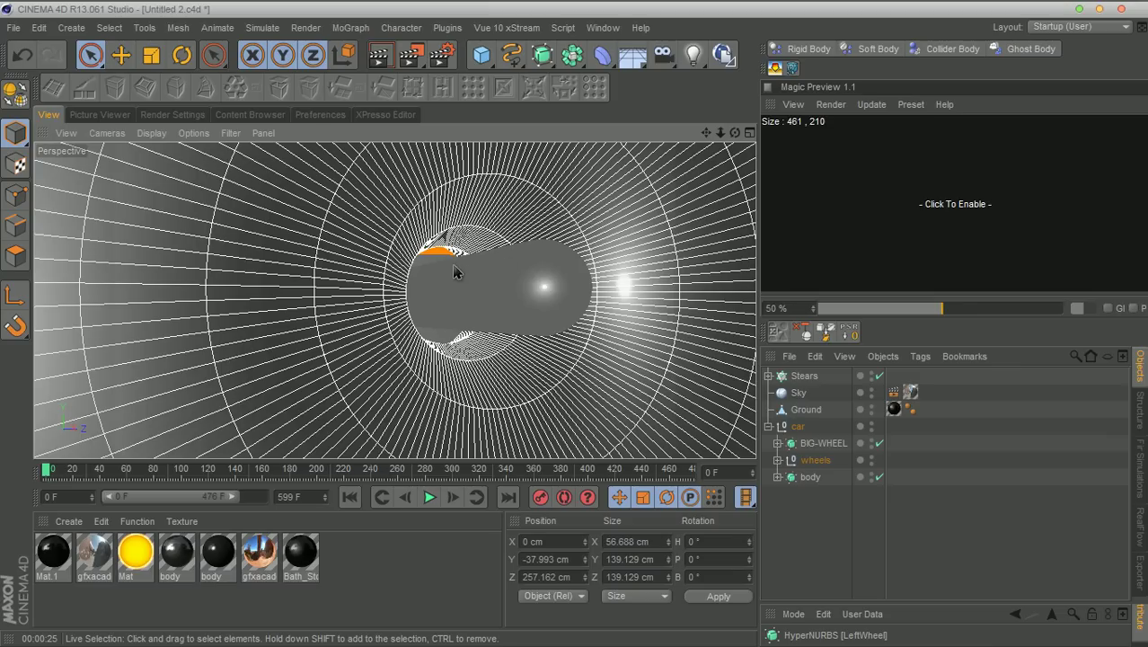
pyautogui.moveTo(723, 137); pyautogui.dragTo(539, 137)
pyautogui.scroll(4, 419, 353)
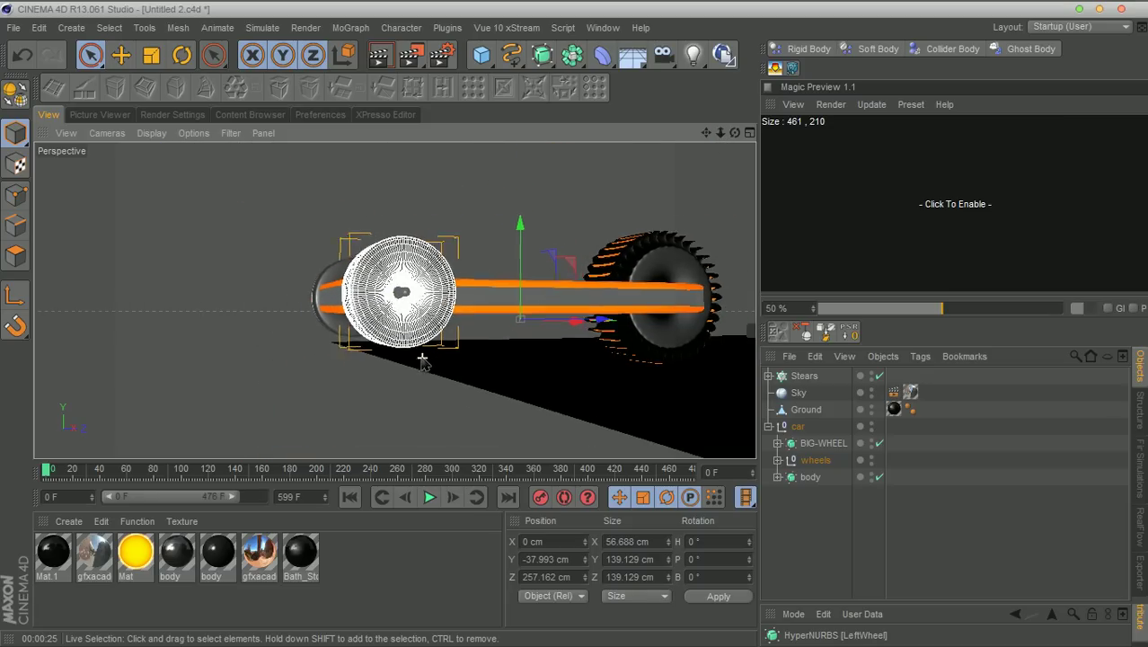
pyautogui.scroll(4, 397, 358)
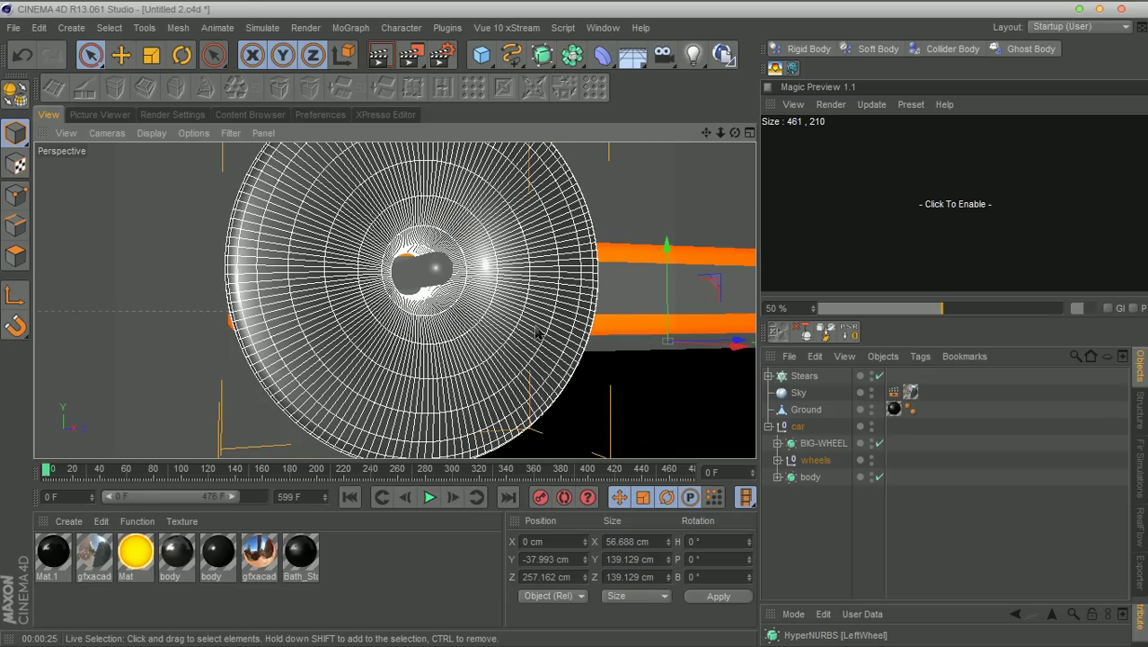
# Examine the big wheel's hub, its axle and the fork of the car body from both sides
pyautogui.moveTo(735, 133); pyautogui.dragTo(835, 151)
pyautogui.scroll(2, 334, 369)
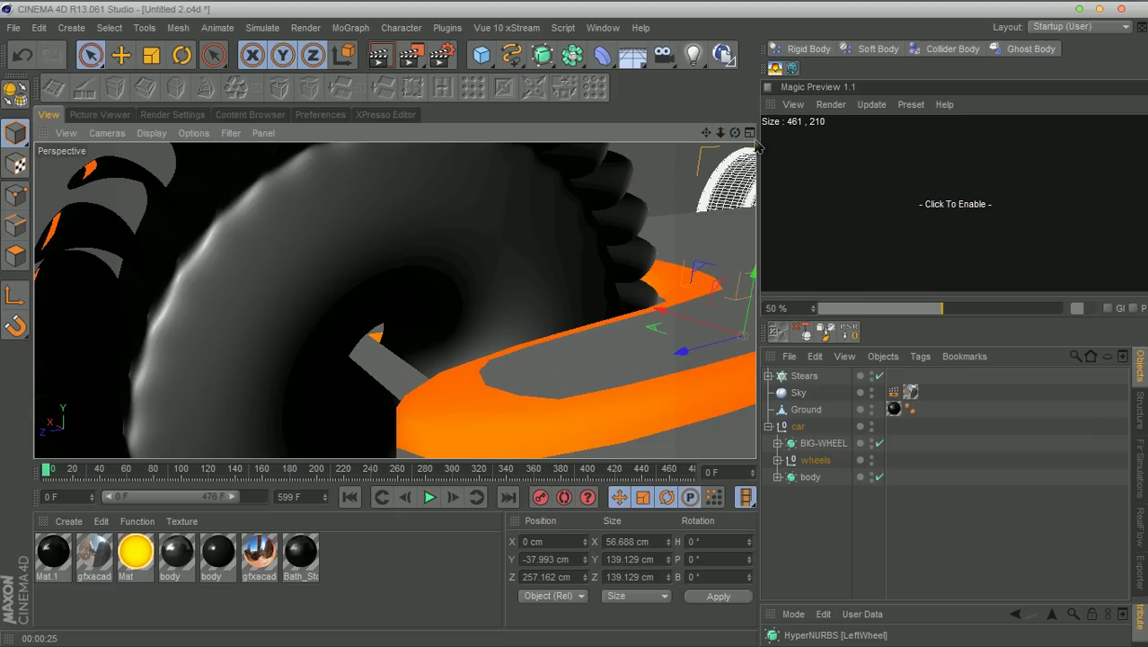
pyautogui.moveTo(735, 133); pyautogui.dragTo(746, 99)
pyautogui.scroll(-4, 513, 241)
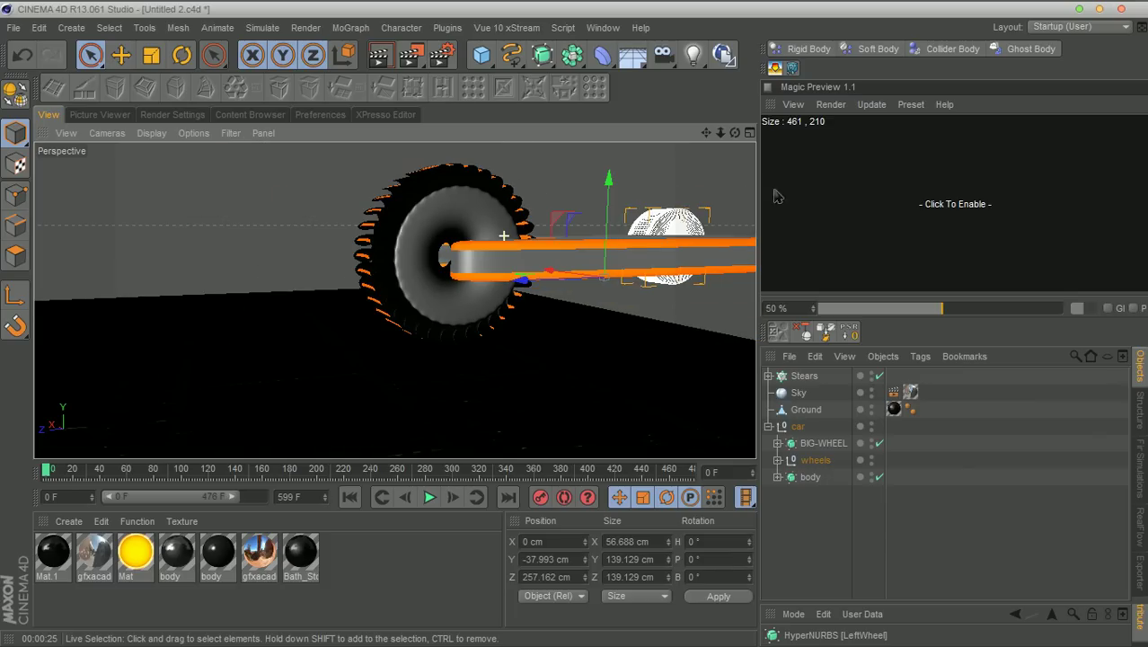
pyautogui.moveTo(707, 132); pyautogui.dragTo(1078, 141)
pyautogui.moveTo(709, 139); pyautogui.dragTo(770, 183)
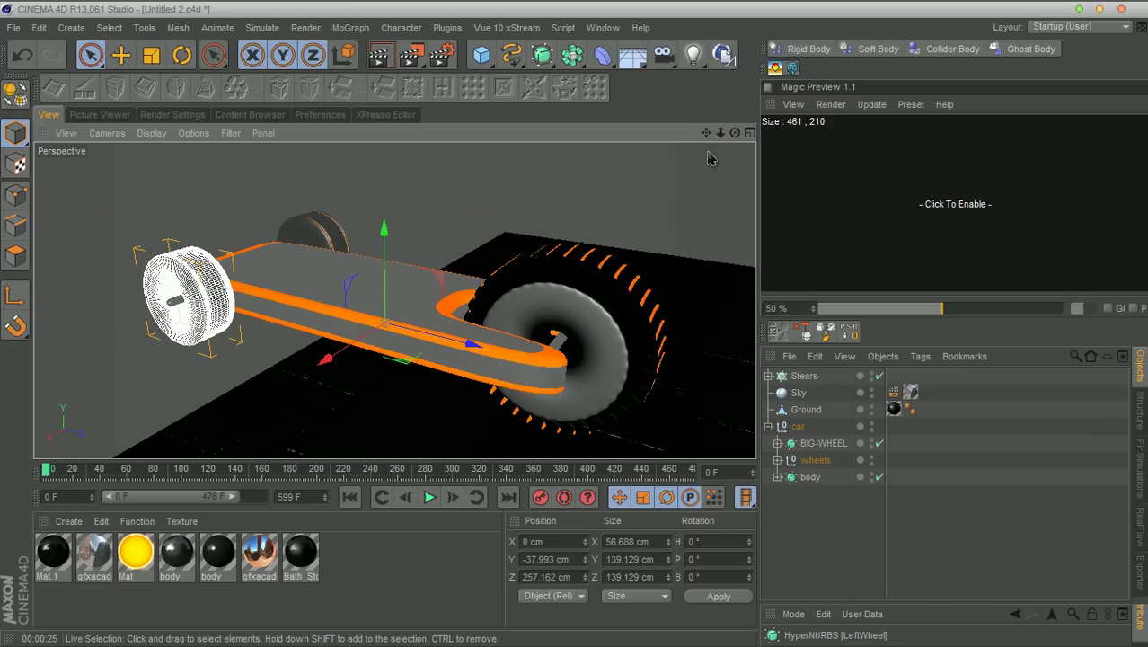
pyautogui.moveTo(735, 133); pyautogui.dragTo(476, 328)
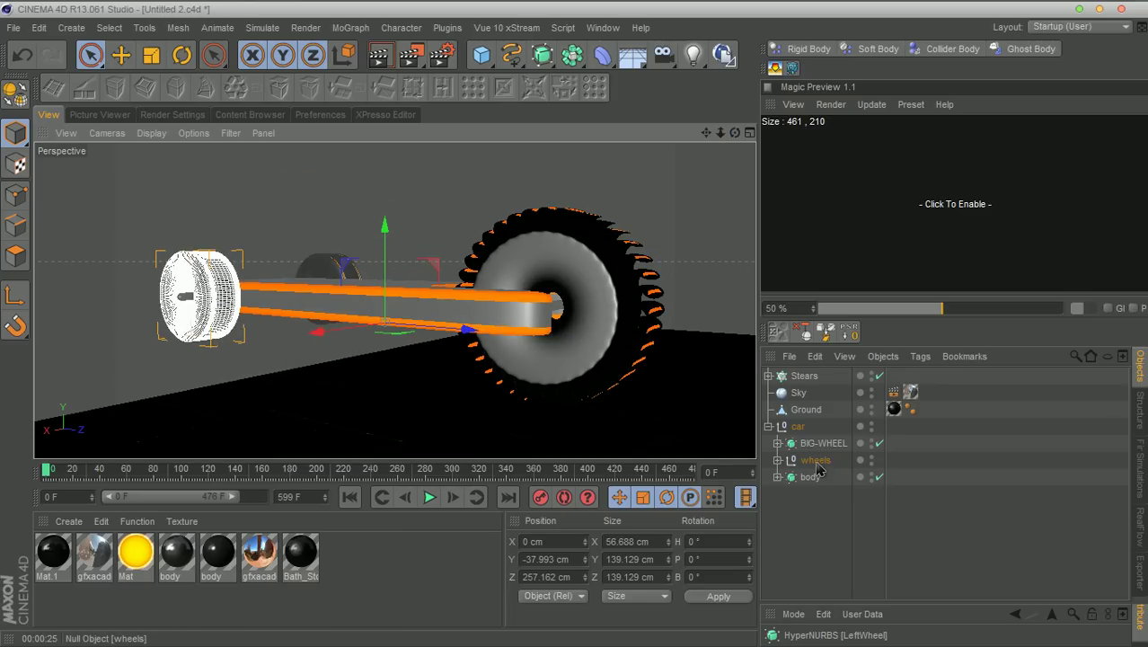
# In the wheels group, make LeftWheel a child of its Tube and reset its position, scale and rotation
pyautogui.click(779, 460)
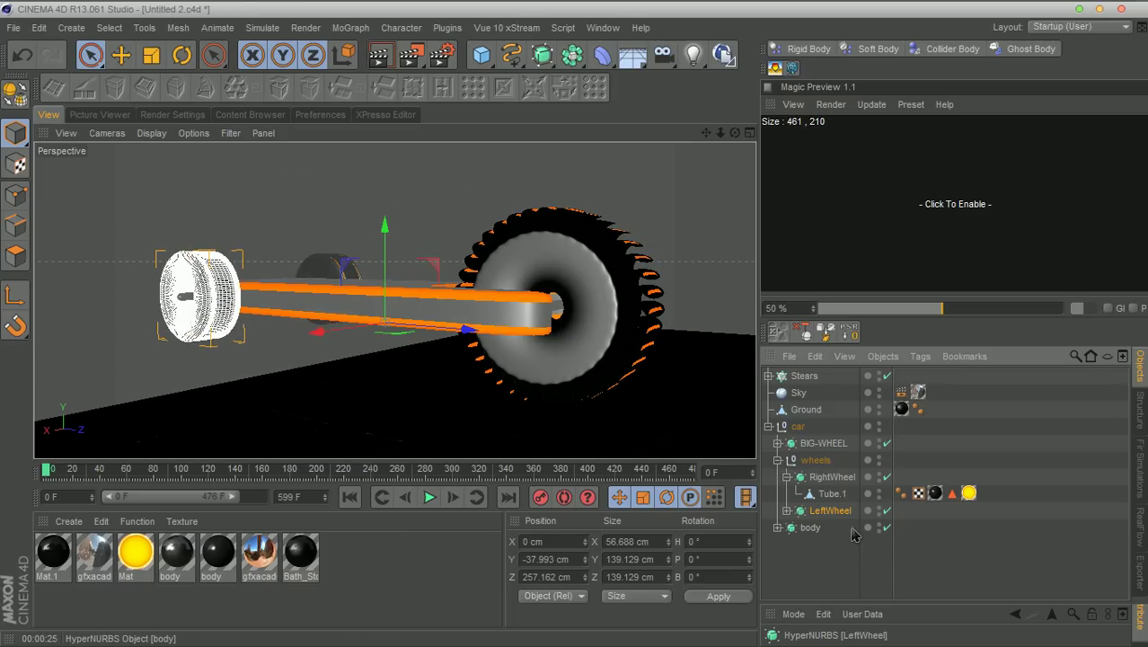
pyautogui.click(787, 477)
pyautogui.click(828, 479)
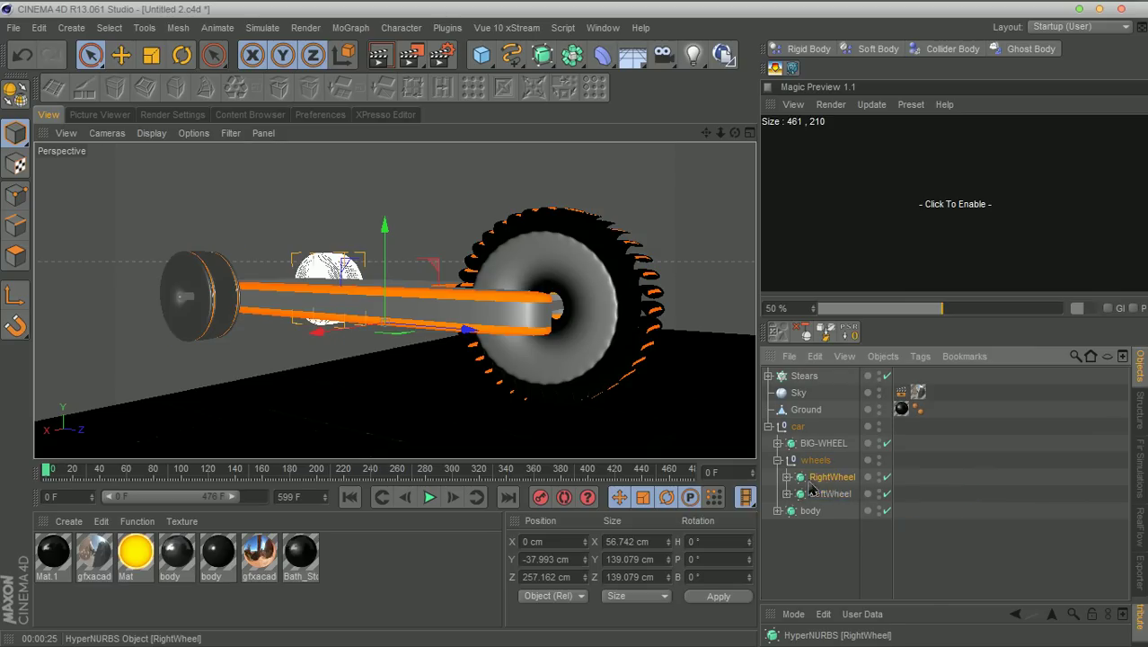
pyautogui.click(829, 495)
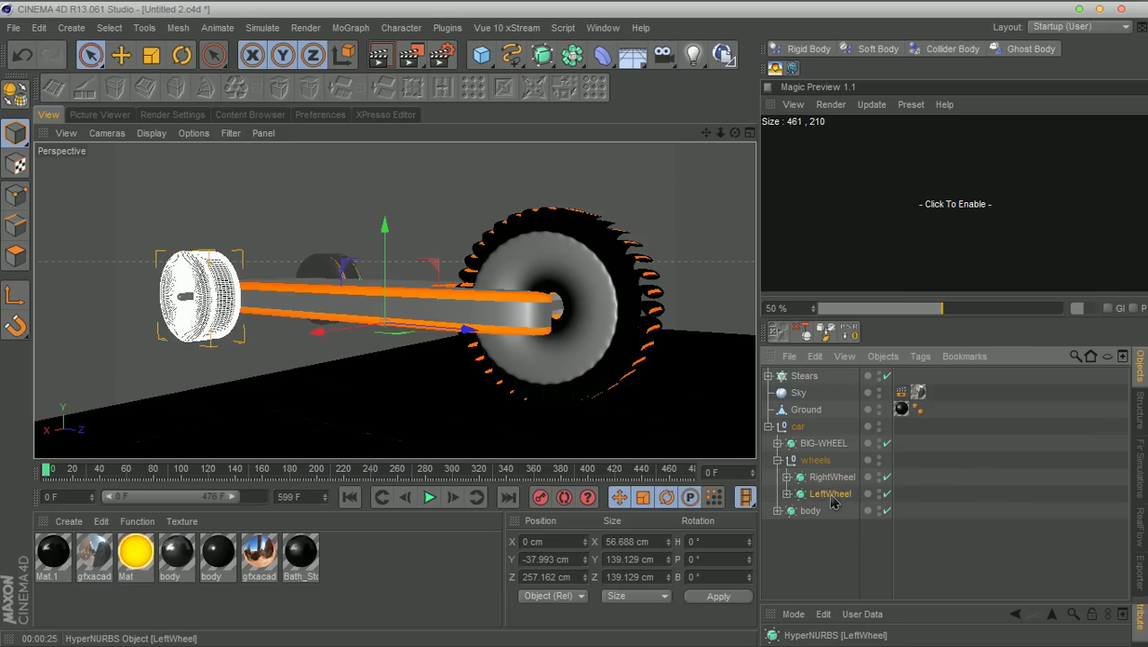
pyautogui.click(787, 494)
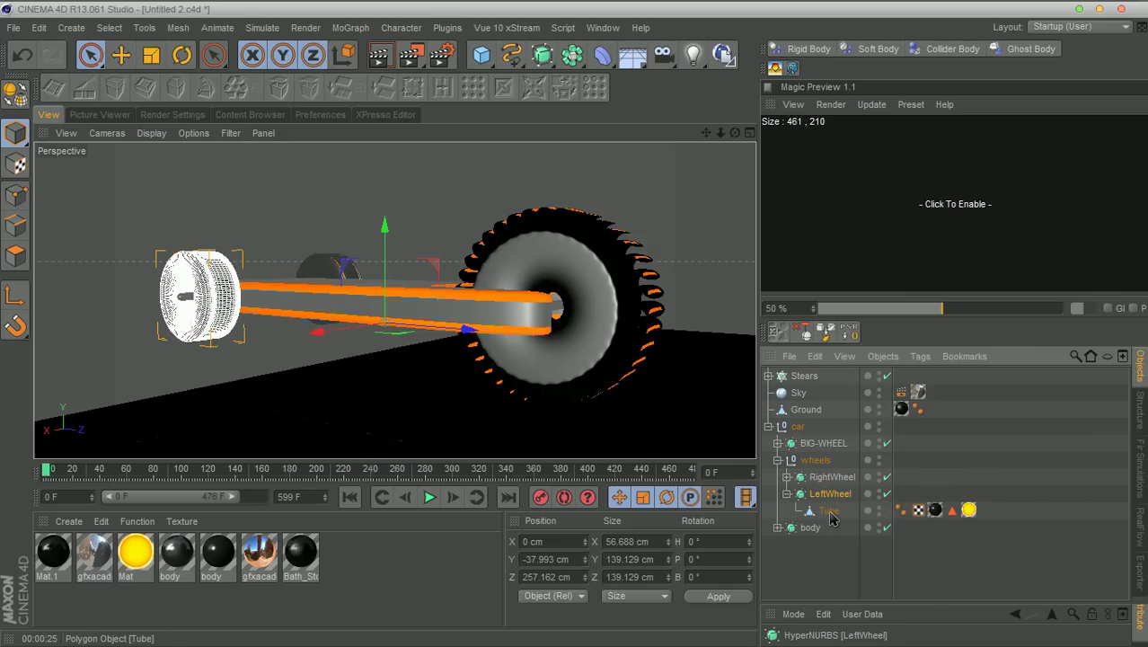
pyautogui.click(829, 512)
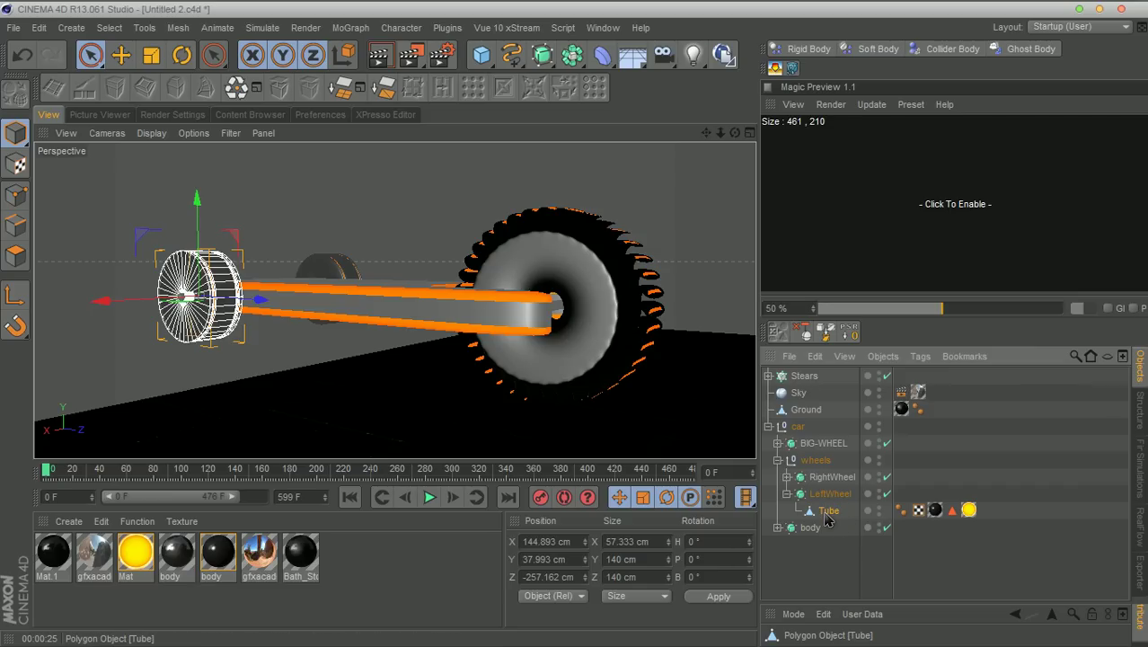
pyautogui.moveTo(829, 519); pyautogui.dragTo(819, 495)
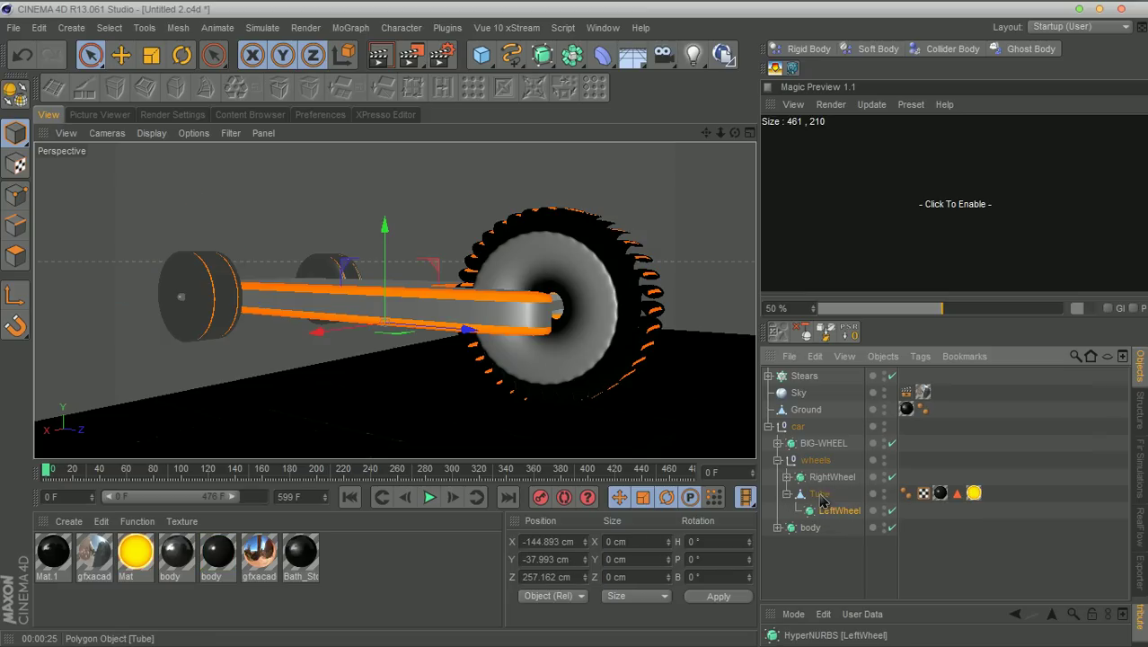
pyautogui.click(849, 335)
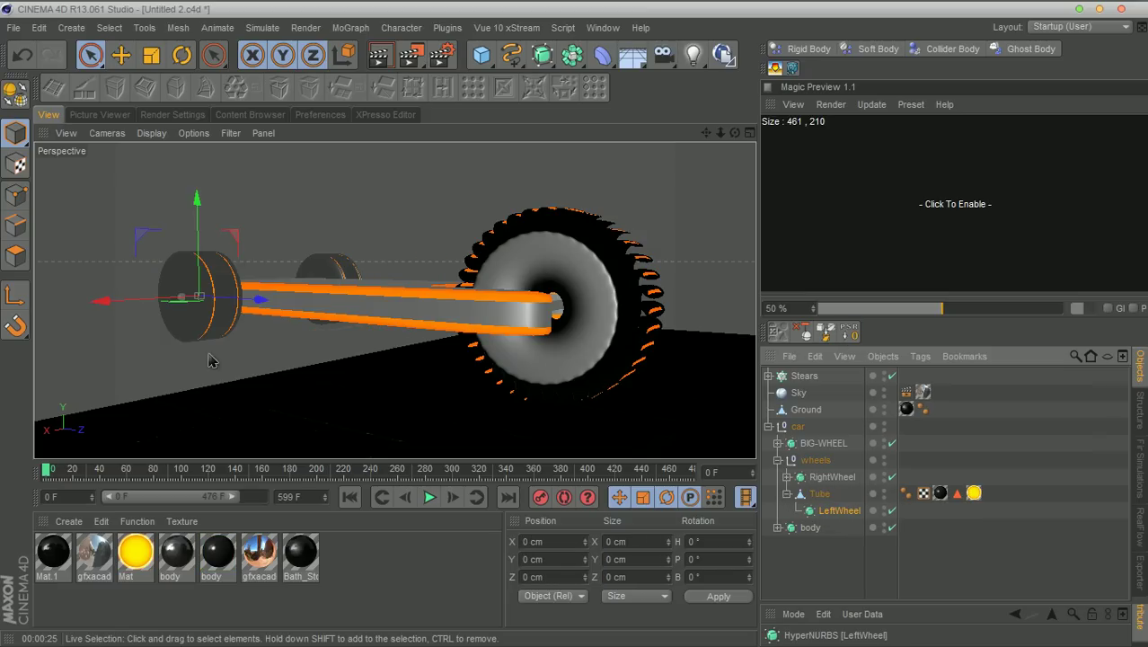
pyautogui.moveTo(735, 133); pyautogui.dragTo(611, 136)
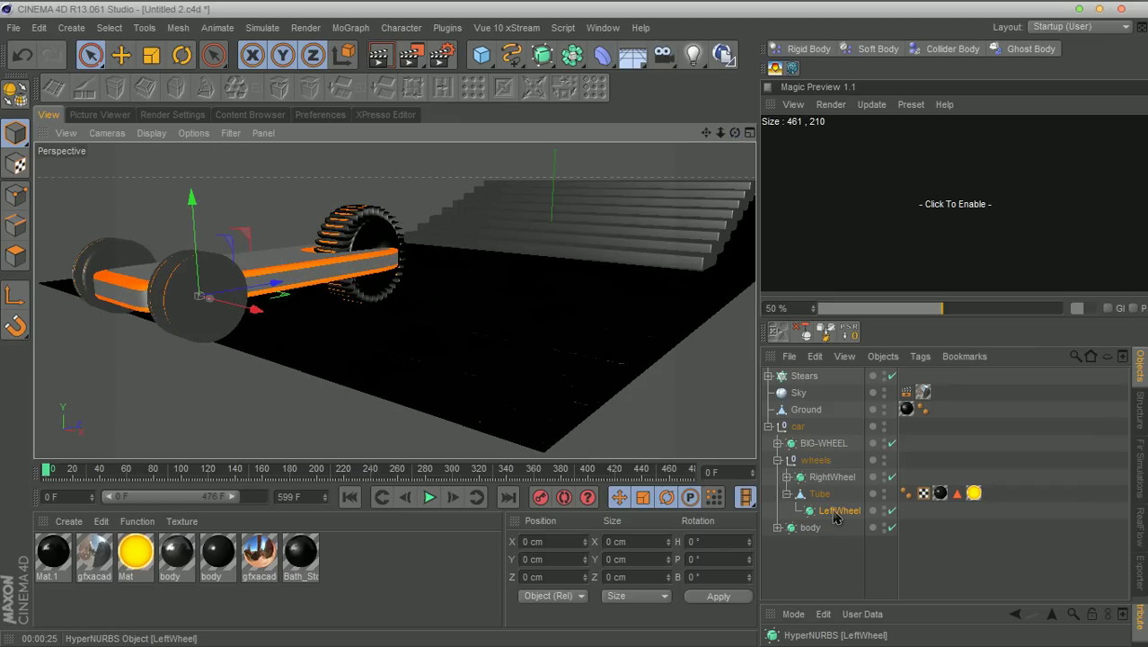
# Restore the wheel hierarchy with Tube under LeftWheel and Tube.1 under RightWheel, and collapse both wheels
pyautogui.moveTo(832, 510); pyautogui.dragTo(826, 478)
pyautogui.click(788, 478)
pyautogui.click(824, 497)
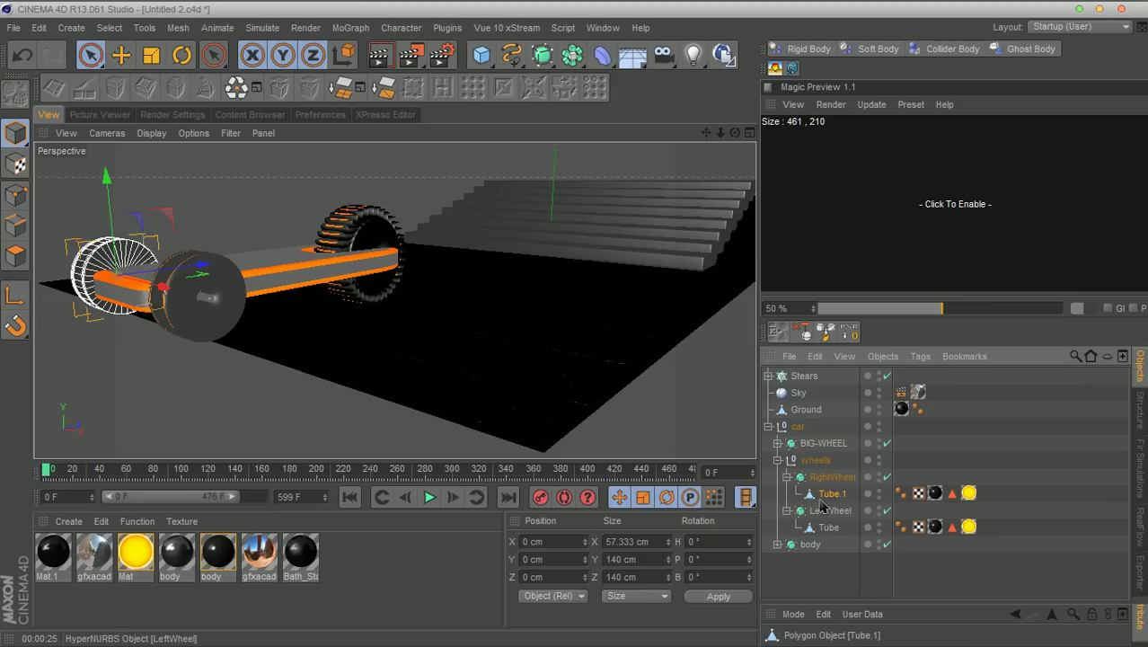
pyautogui.click(787, 511)
pyautogui.click(787, 477)
pyautogui.click(794, 539)
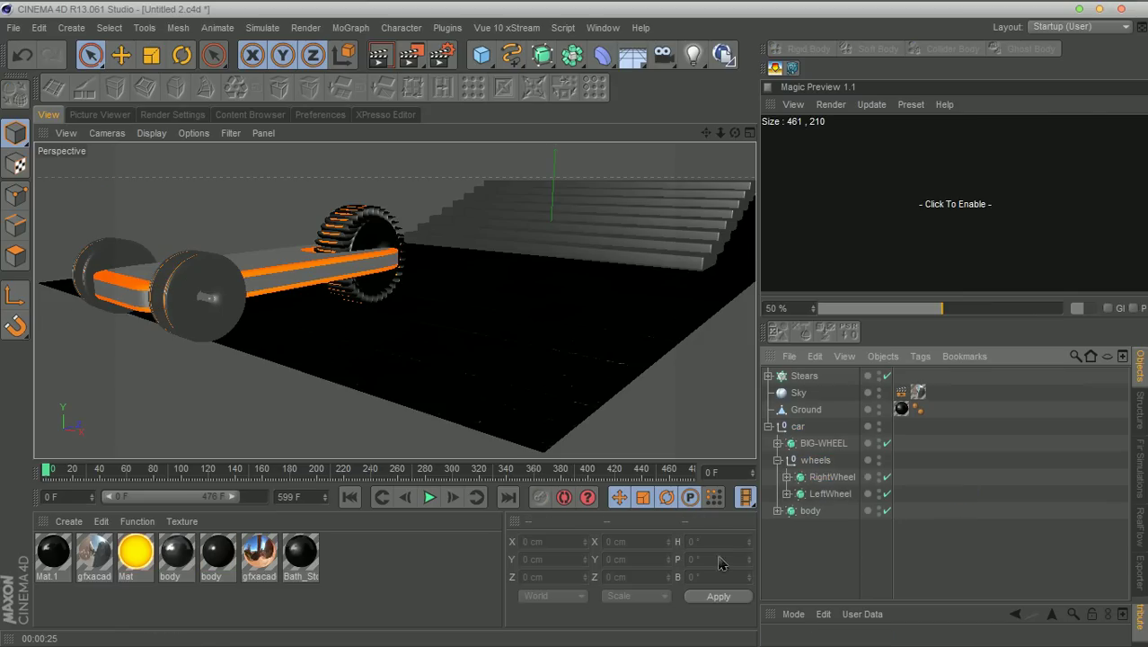
# Add a dynamics Connector object to the scene and reveal its properties
pyautogui.moveTo(706, 133); pyautogui.dragTo(380, 290)
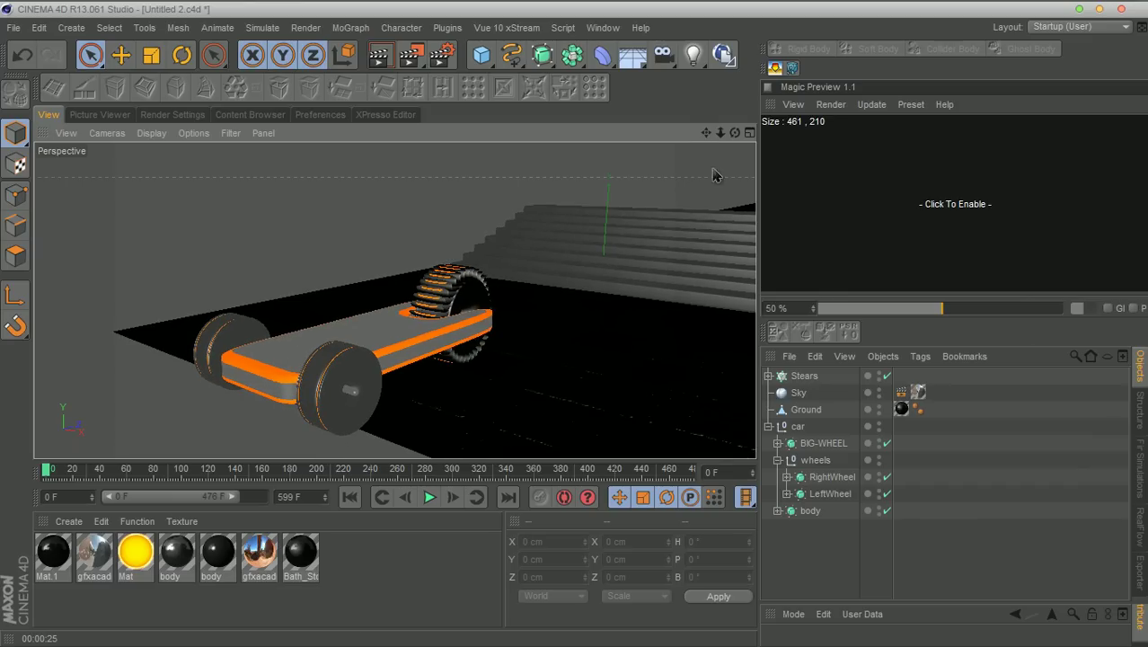
pyautogui.click(818, 443)
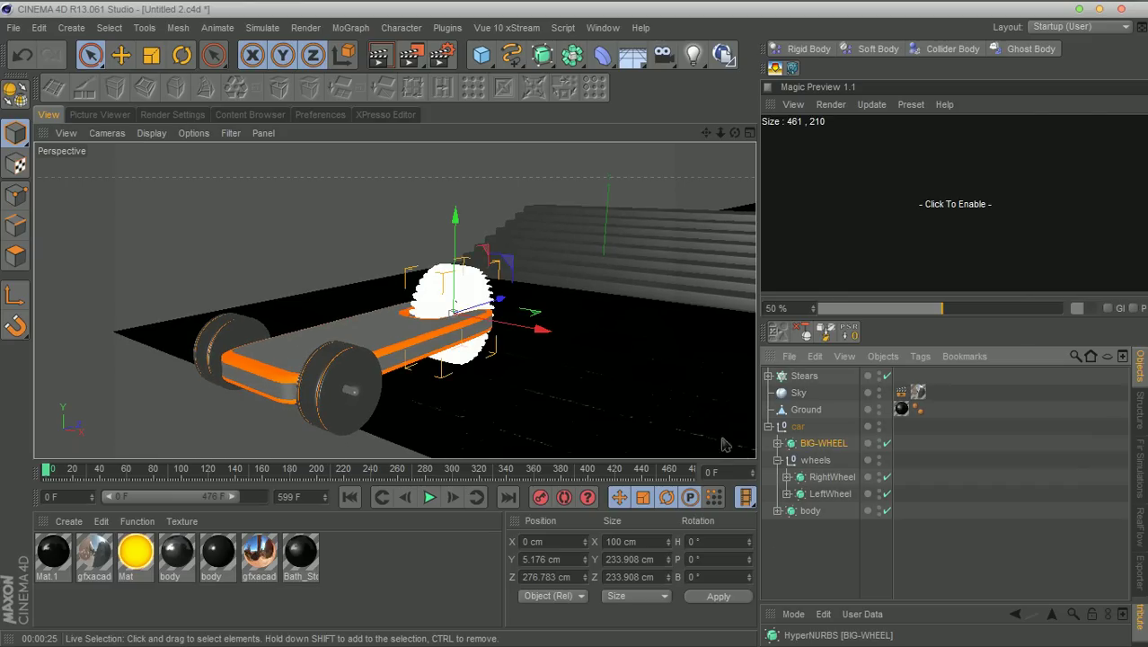
pyautogui.moveTo(735, 133); pyautogui.dragTo(684, 101)
pyautogui.scroll(3, 351, 405)
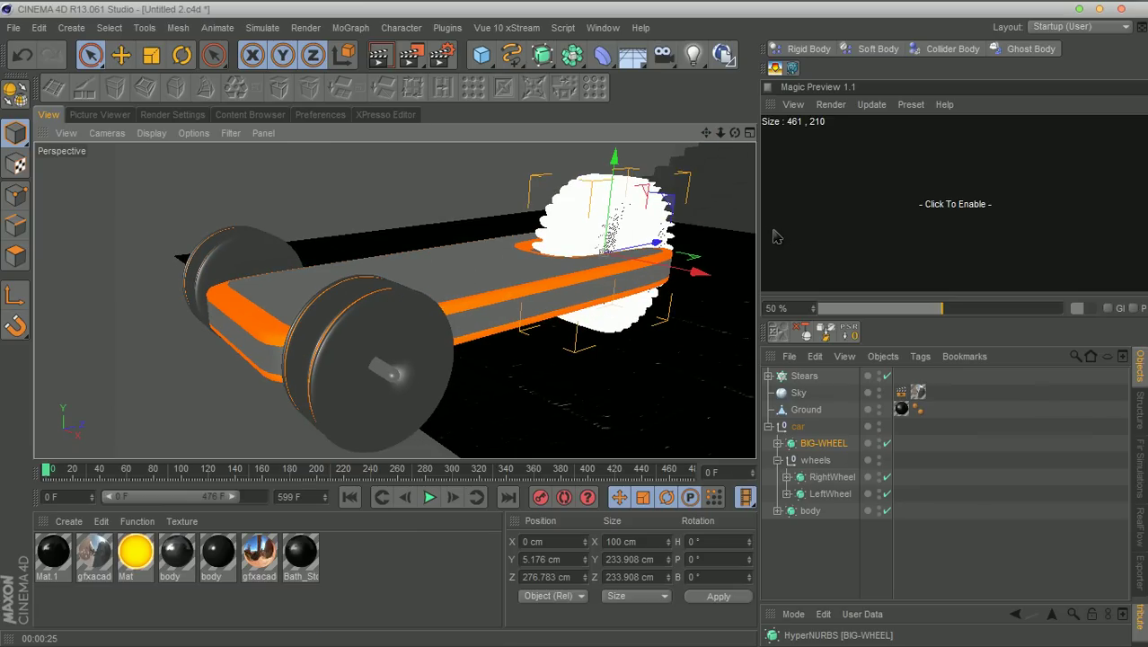
pyautogui.click(262, 28)
pyautogui.moveTo(282, 70)
pyautogui.click(370, 74)
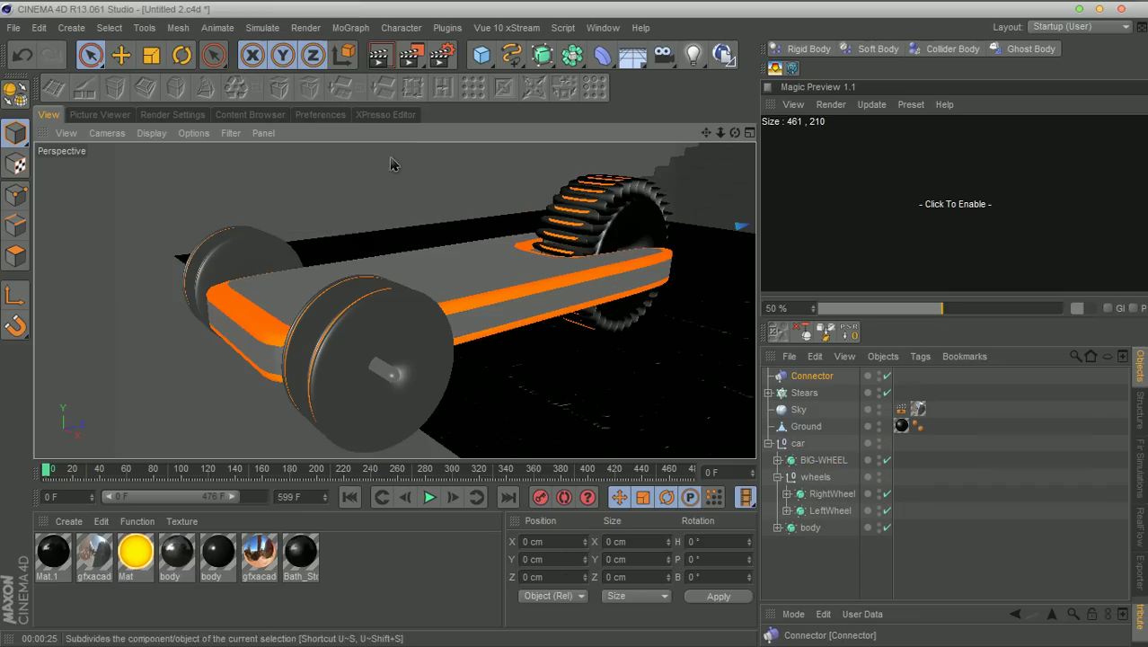
pyautogui.moveTo(905, 607); pyautogui.dragTo(905, 578)
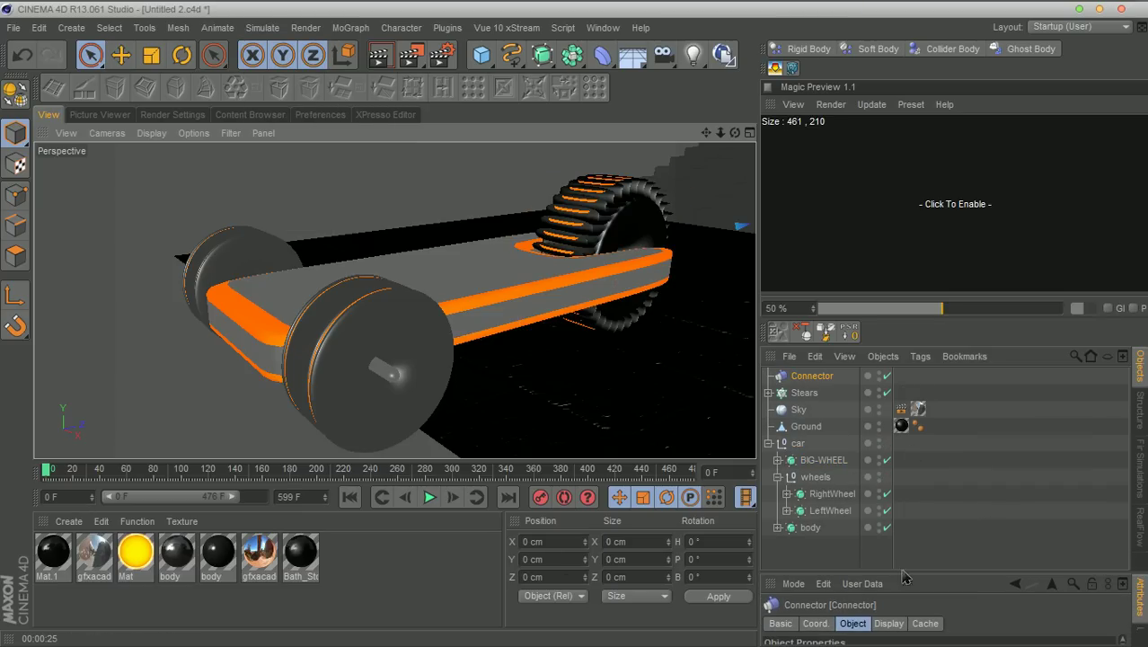
# Make the Connector a child of RightWheel's Tube.1 and reset its position, scale and rotation
pyautogui.moveTo(735, 132); pyautogui.dragTo(745, 51)
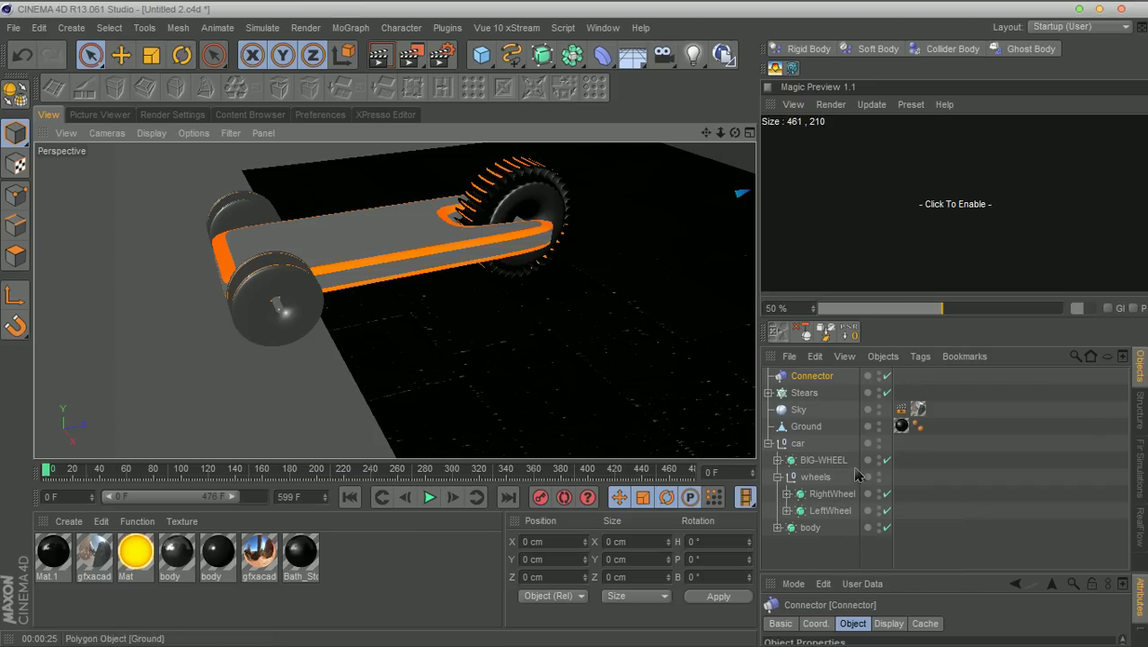
pyautogui.click(818, 381)
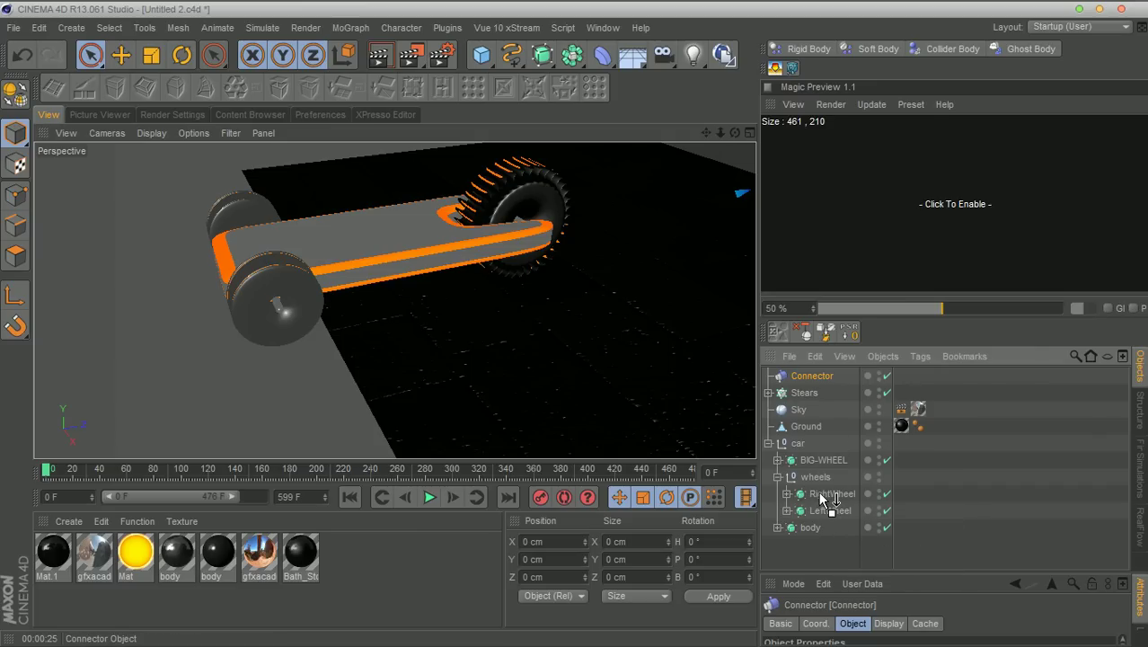
pyautogui.moveTo(819, 492); pyautogui.dragTo(832, 513)
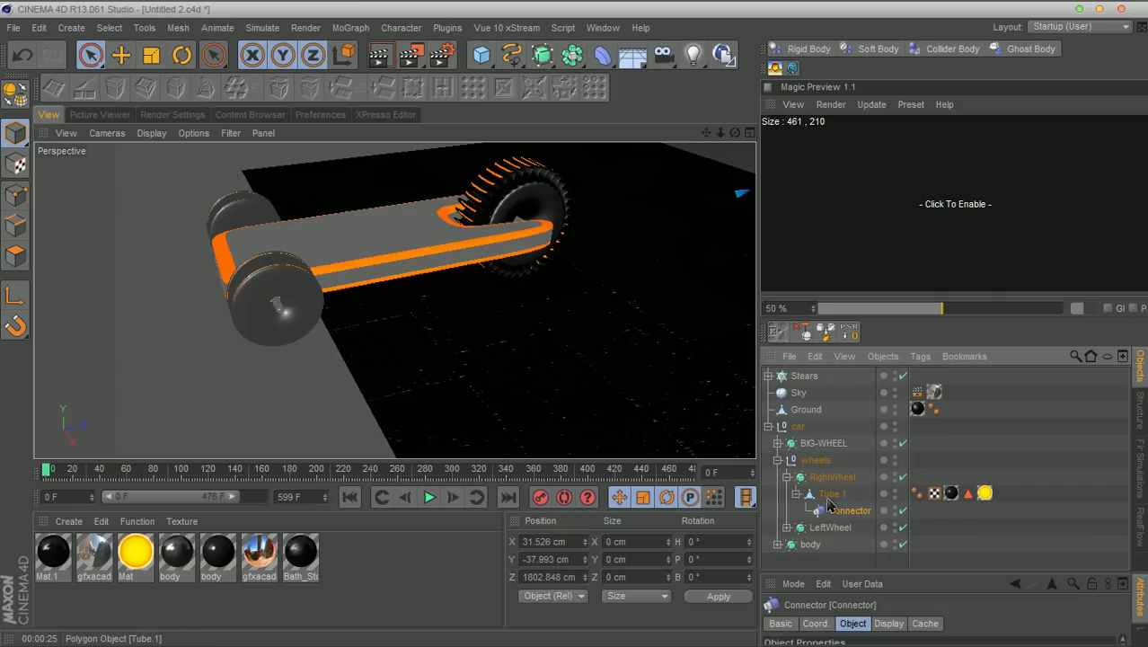
pyautogui.click(831, 509)
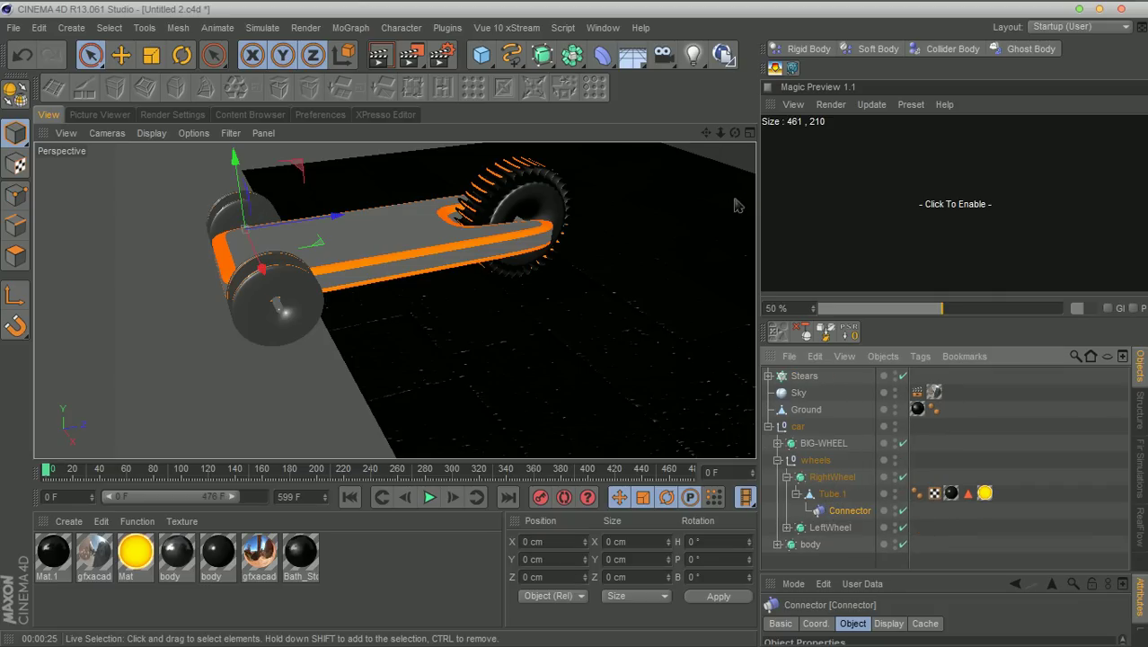
# Make the Connector always visible in the viewport with a draw size of 100 cm
pyautogui.moveTo(736, 134); pyautogui.dragTo(708, 134)
pyautogui.keyDown('alt'); pyautogui.moveTo(439, 275); pyautogui.dragTo(640, 205, button='right'); pyautogui.keyUp('alt')
pyautogui.moveTo(735, 133); pyautogui.dragTo(736, 134)
pyautogui.moveTo(926, 572); pyautogui.dragTo(926, 404)
pyautogui.click(889, 454)
pyautogui.moveTo(891, 510); pyautogui.dragTo(891, 502)
pyautogui.scroll(-5, 476, 340)
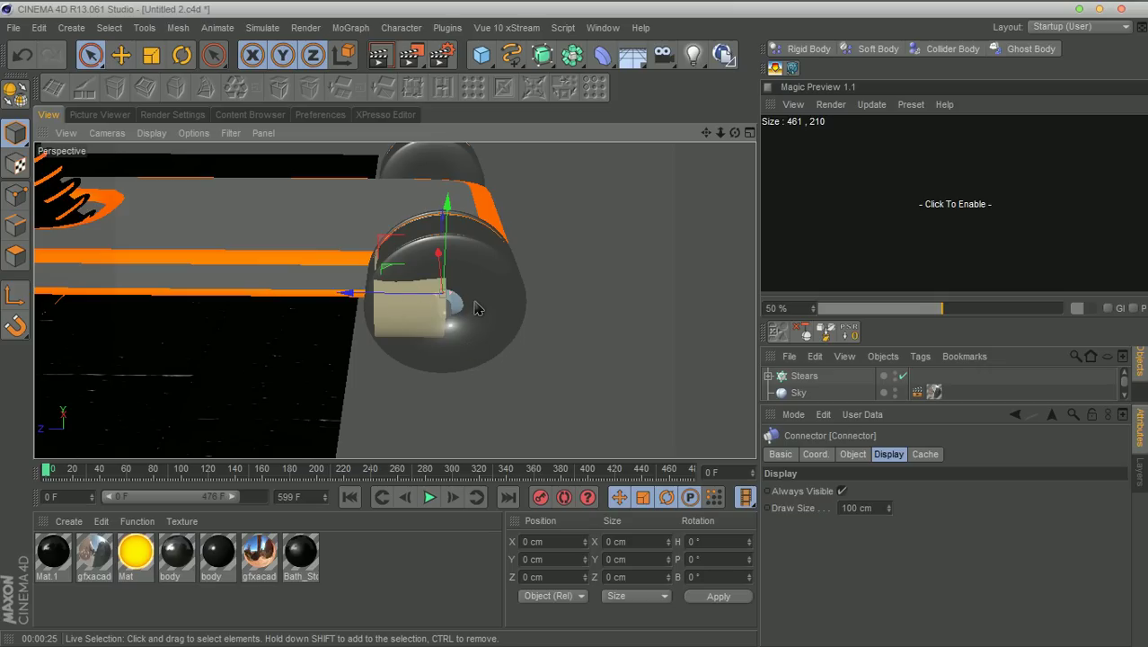
# Rotate the Connector's heading to -95° so its axis runs along the right wheel's axle
pyautogui.press('r')
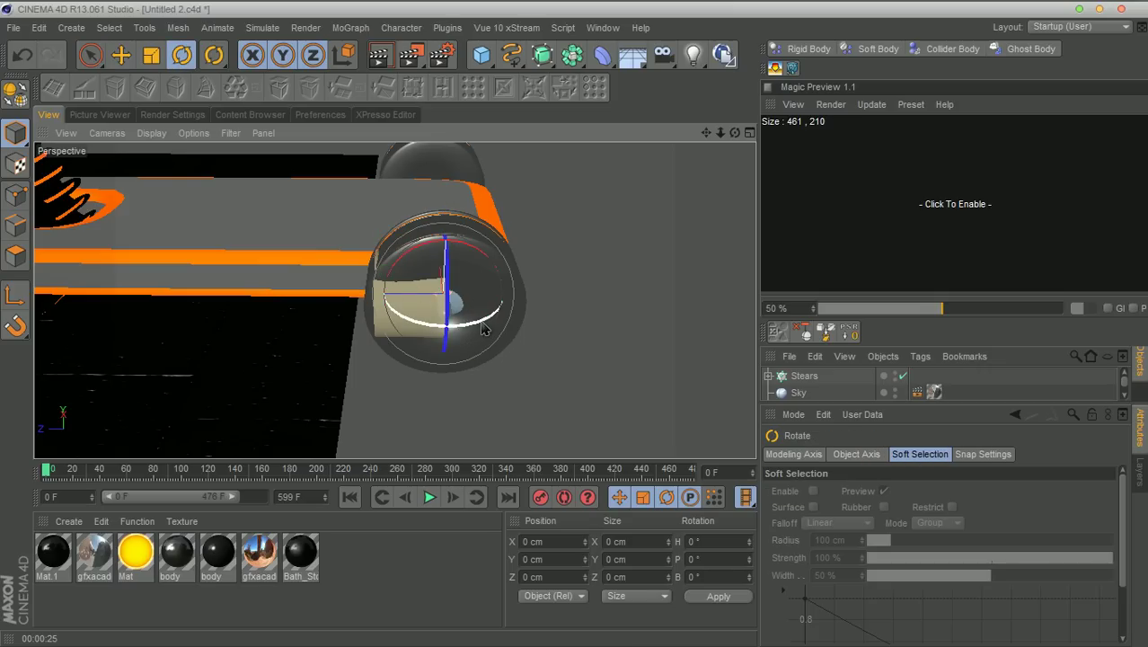
pyautogui.moveTo(483, 330); pyautogui.dragTo(358, 325)
pyautogui.moveTo(735, 132); pyautogui.dragTo(543, 157)
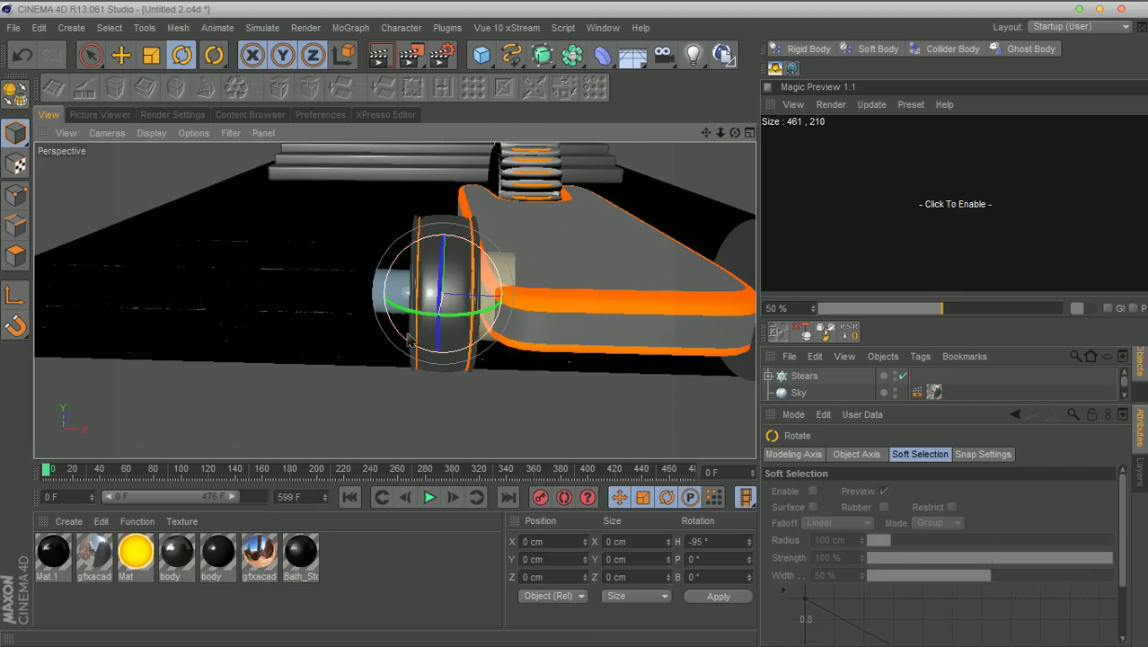
pyautogui.moveTo(706, 132); pyautogui.dragTo(530, 132)
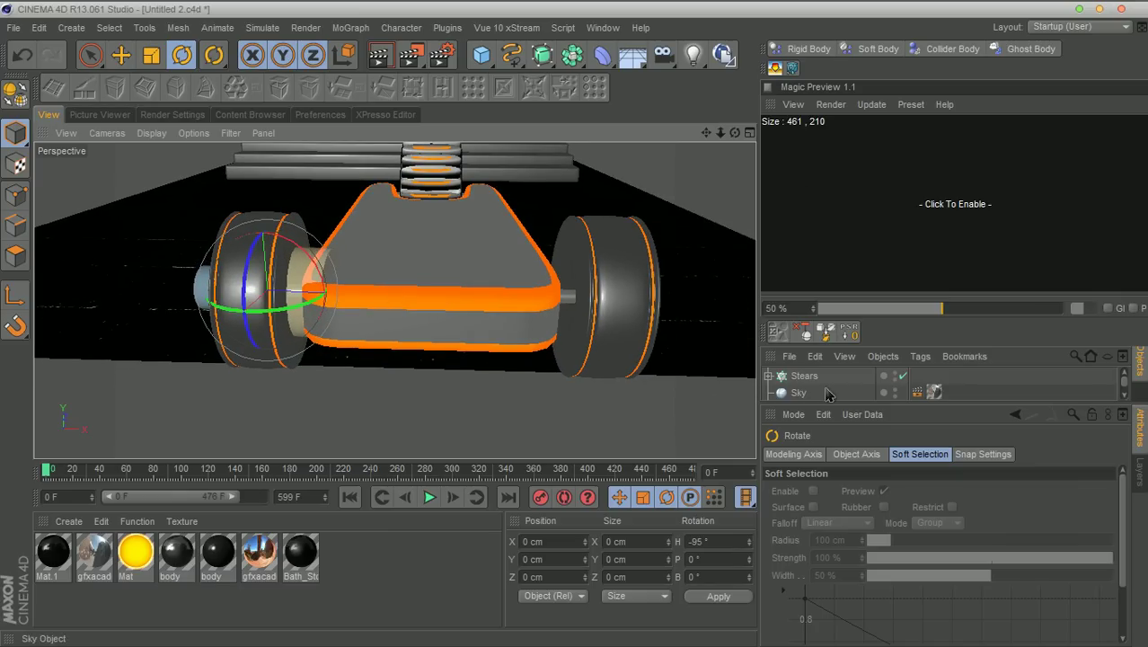
# Open the object properties of the Connector under RightWheel's Tube.1 and expand the body group in the object hierarchy
pyautogui.moveTo(827, 403); pyautogui.dragTo(827, 547)
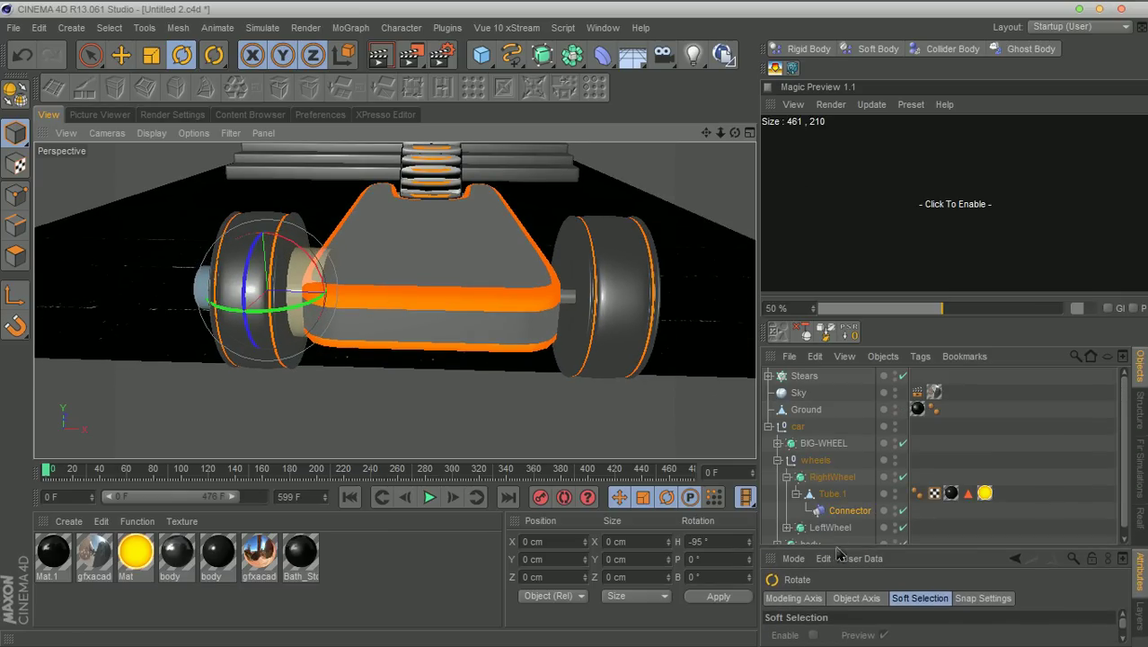
pyautogui.click(942, 352)
pyautogui.click(930, 342)
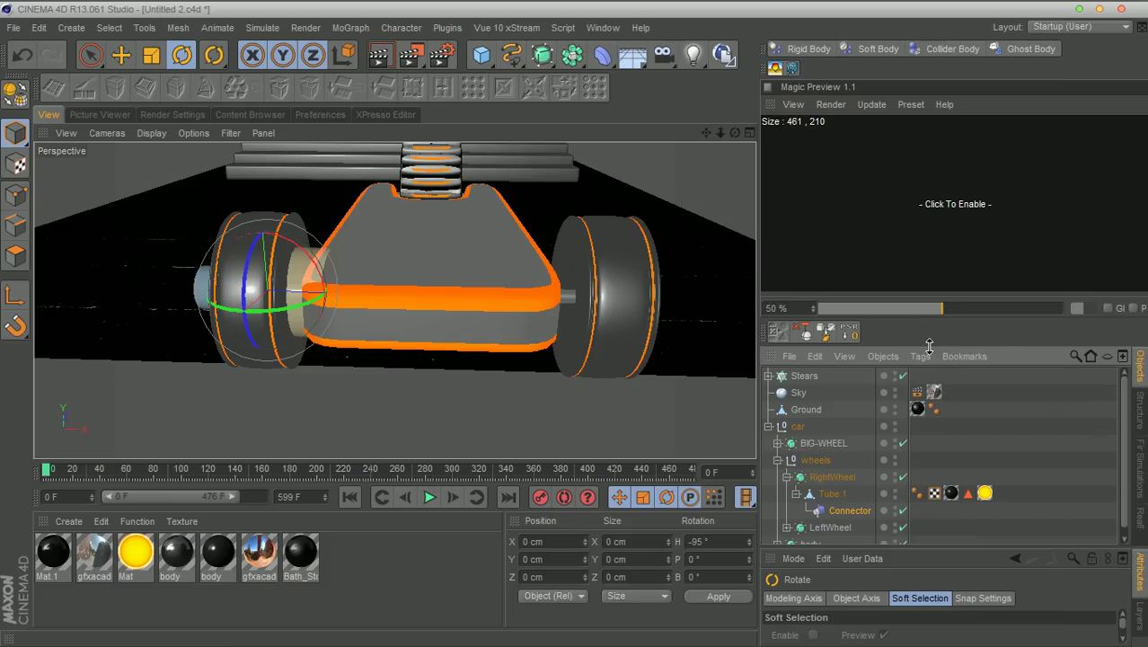
pyautogui.click(845, 511)
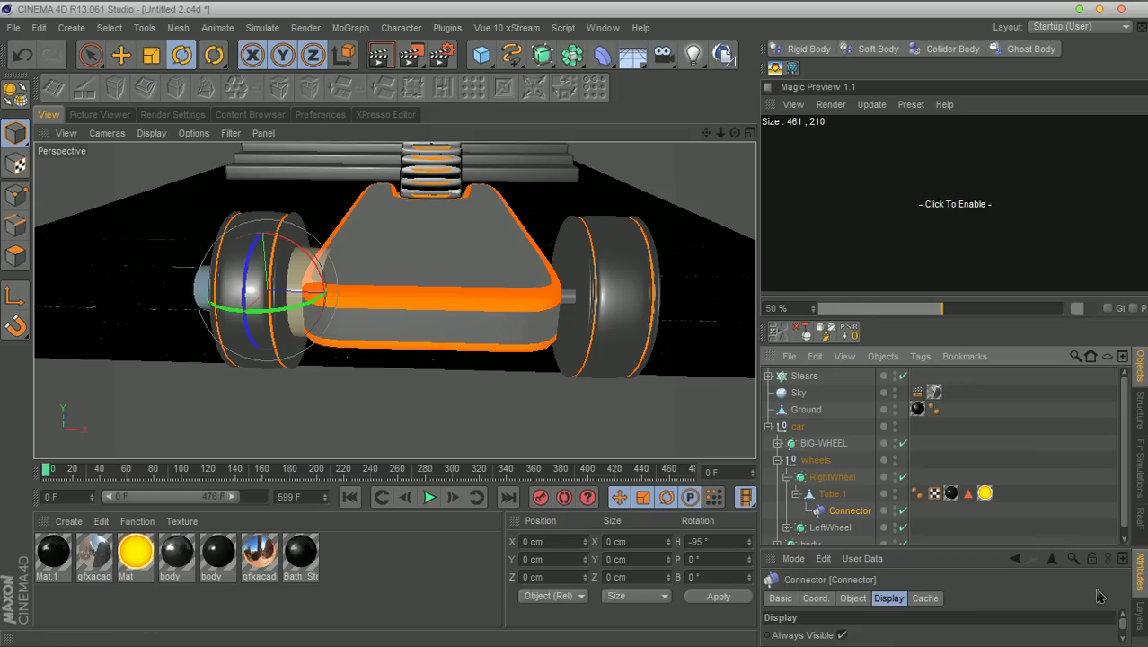
pyautogui.moveTo(1047, 550); pyautogui.dragTo(1047, 454)
pyautogui.moveTo(1126, 401); pyautogui.dragTo(1127, 432)
pyautogui.click(853, 504)
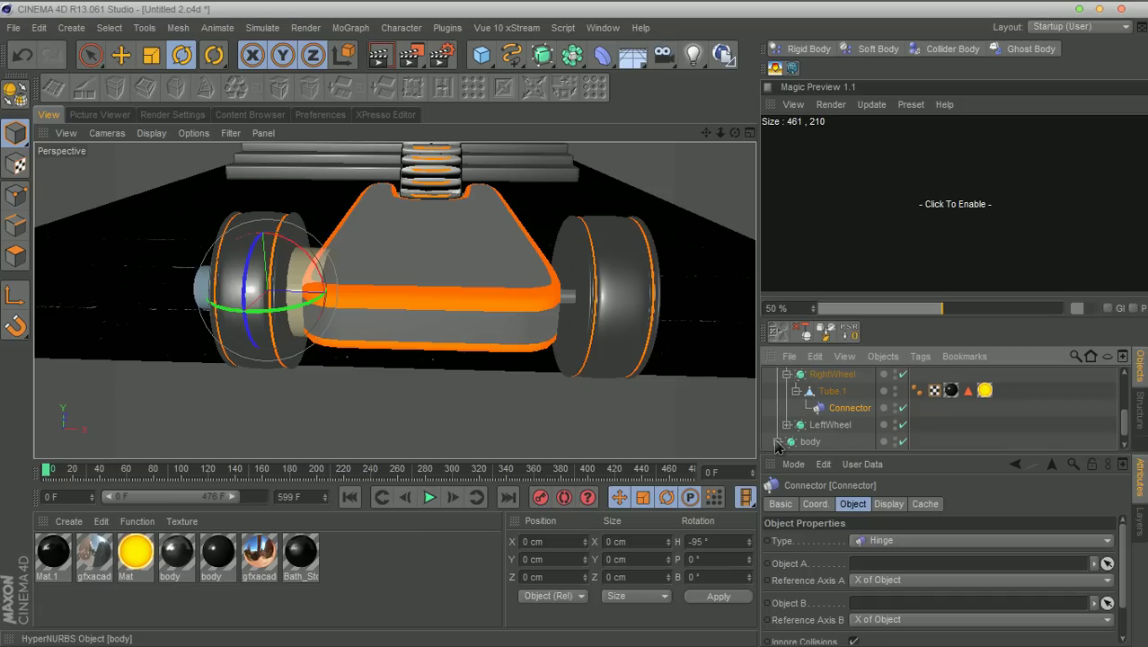
pyautogui.moveTo(1129, 429); pyautogui.dragTo(1125, 440)
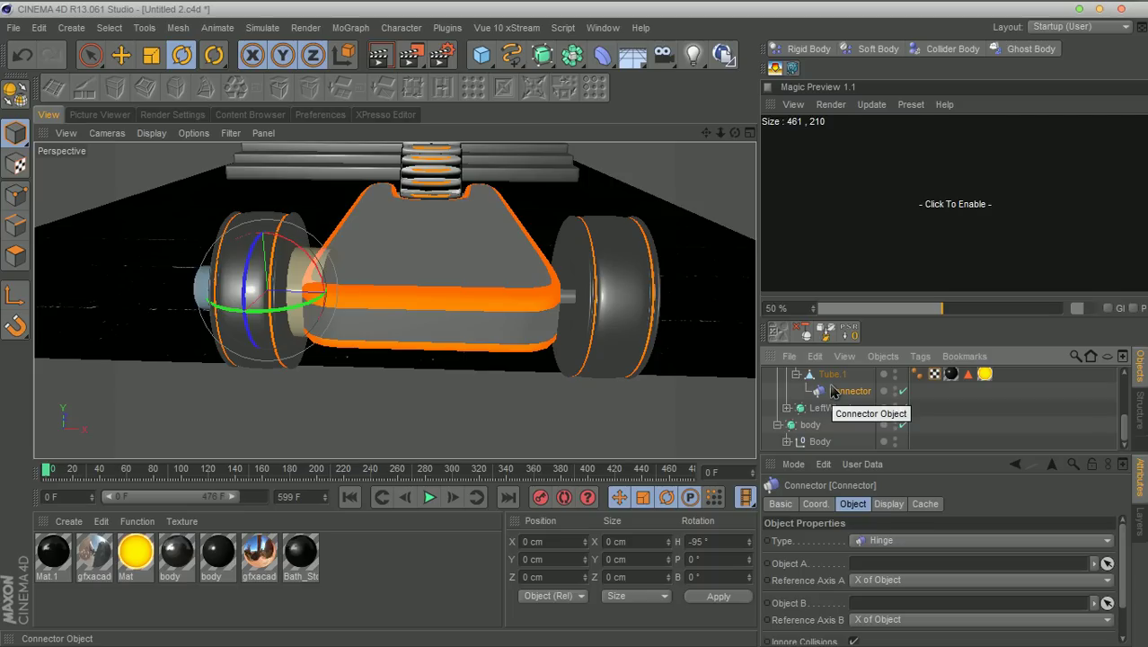
# Compare the RightWheel HyperNURBS with its child Tube.1 by selecting each in turn, and reselect the Connector
pyautogui.click(830, 376)
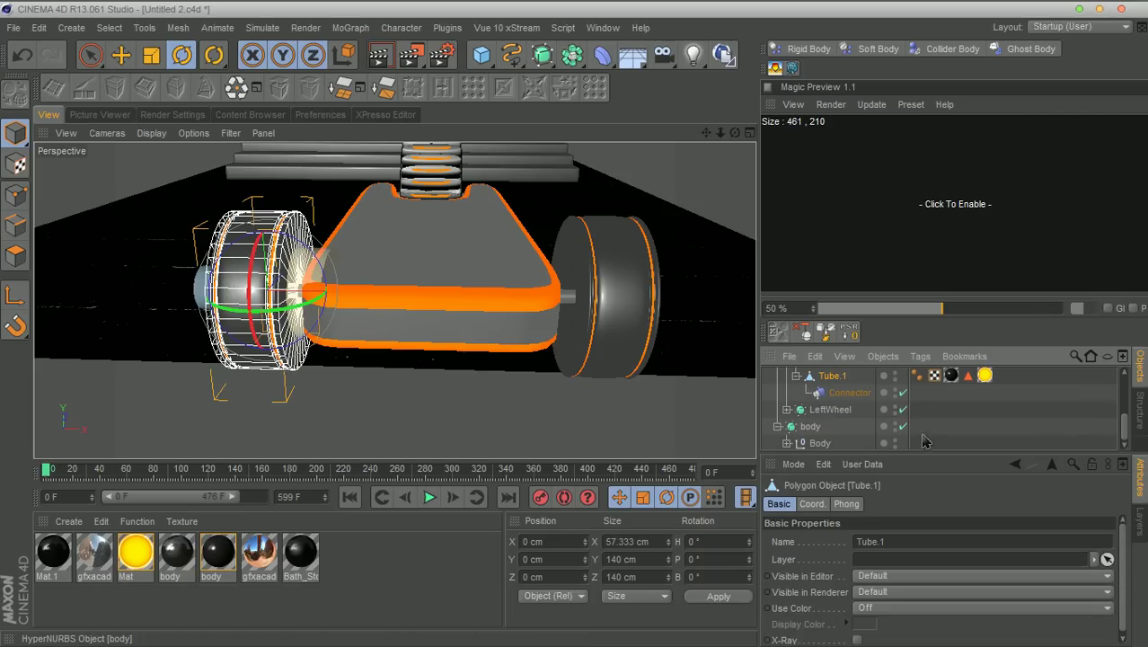
pyautogui.moveTo(1124, 432); pyautogui.dragTo(1123, 424)
pyautogui.click(832, 382)
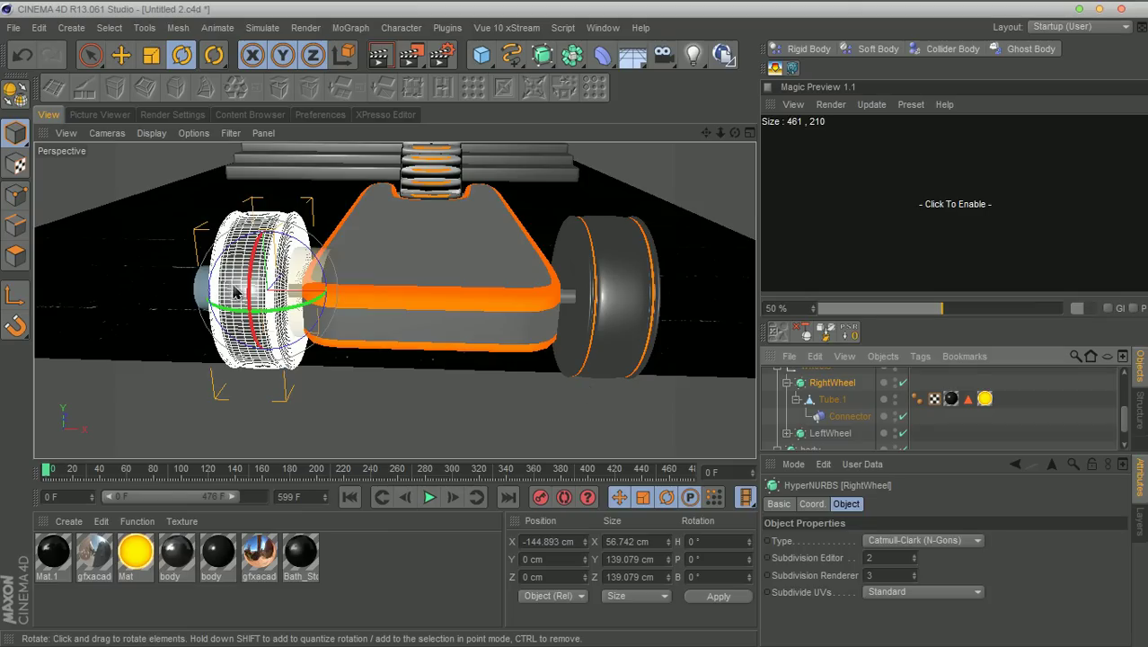
pyautogui.click(833, 401)
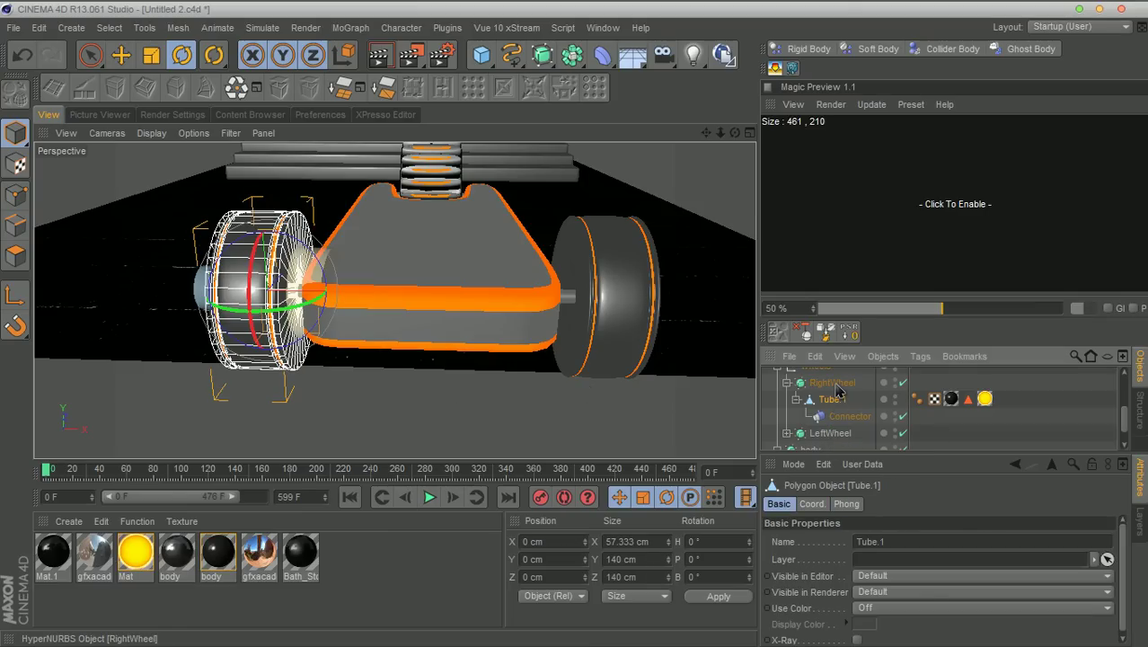
pyautogui.click(835, 385)
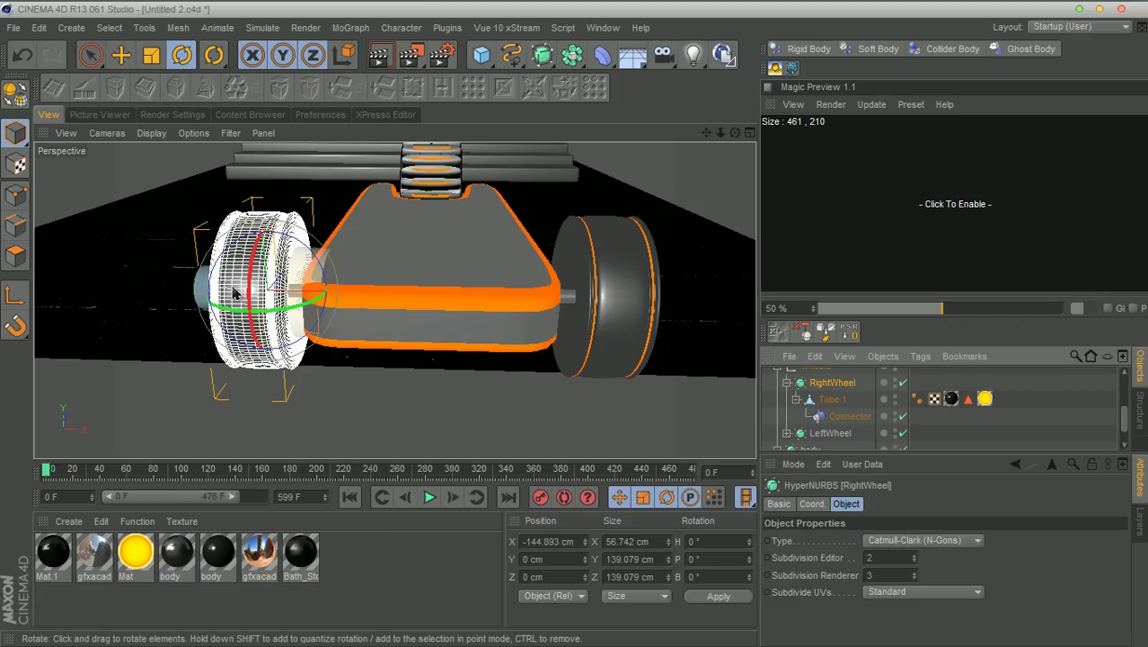
pyautogui.click(847, 419)
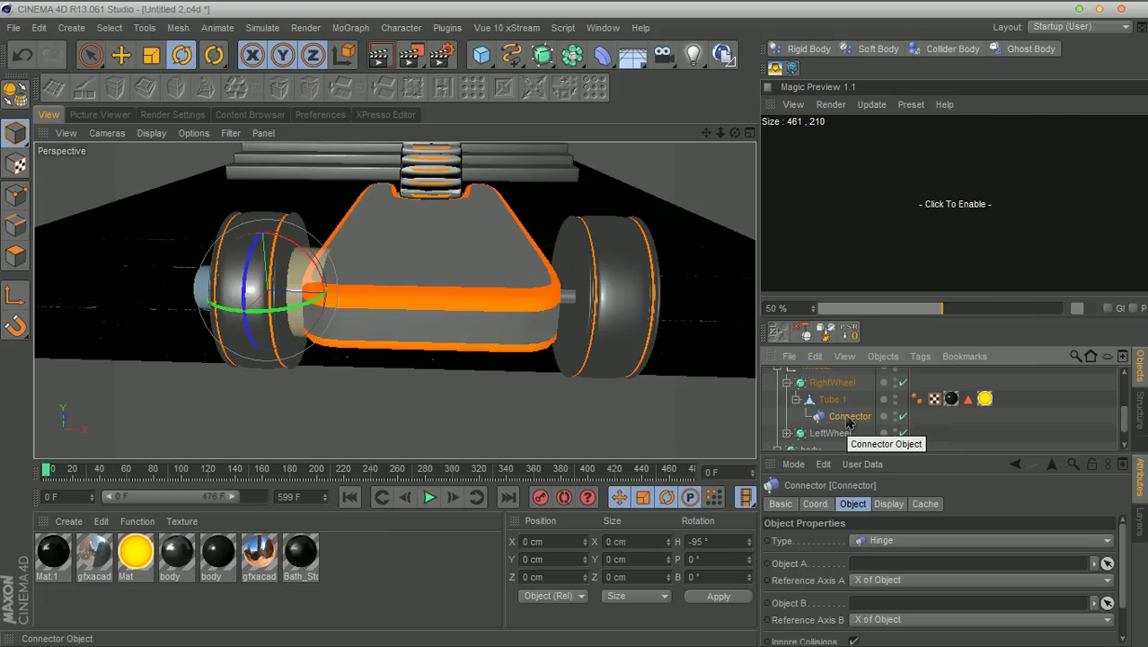
# Assign Body as Object A and Tube.1 as Object B of the right wheel's hinge Connector
pyautogui.scroll(-1, 831, 431)
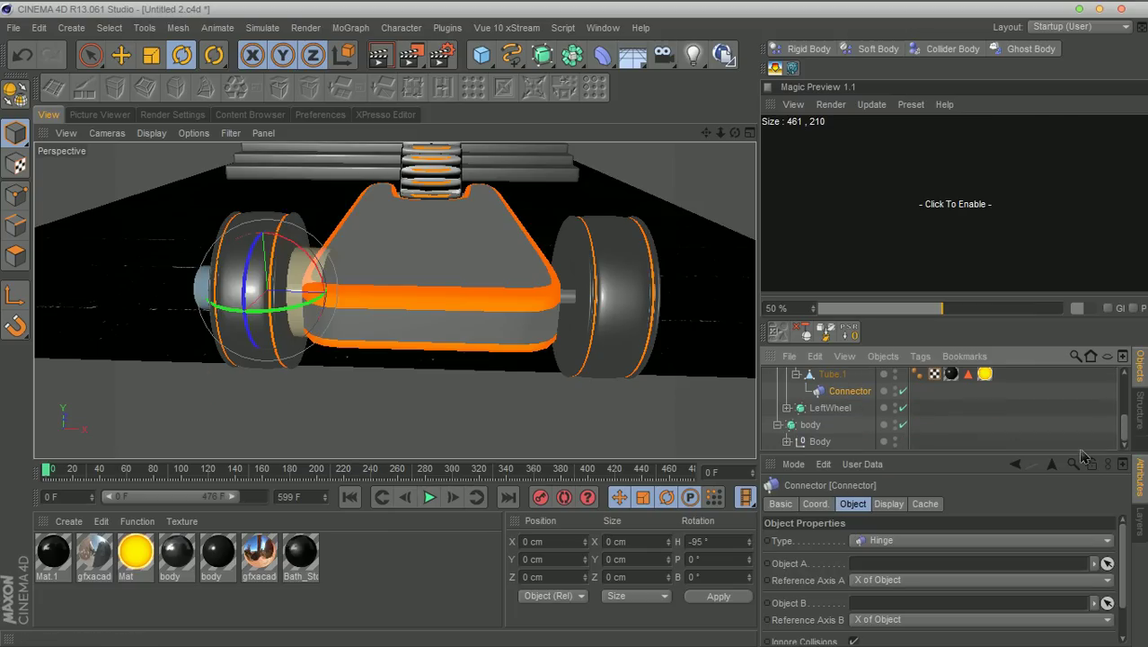
pyautogui.moveTo(816, 446); pyautogui.dragTo(868, 568)
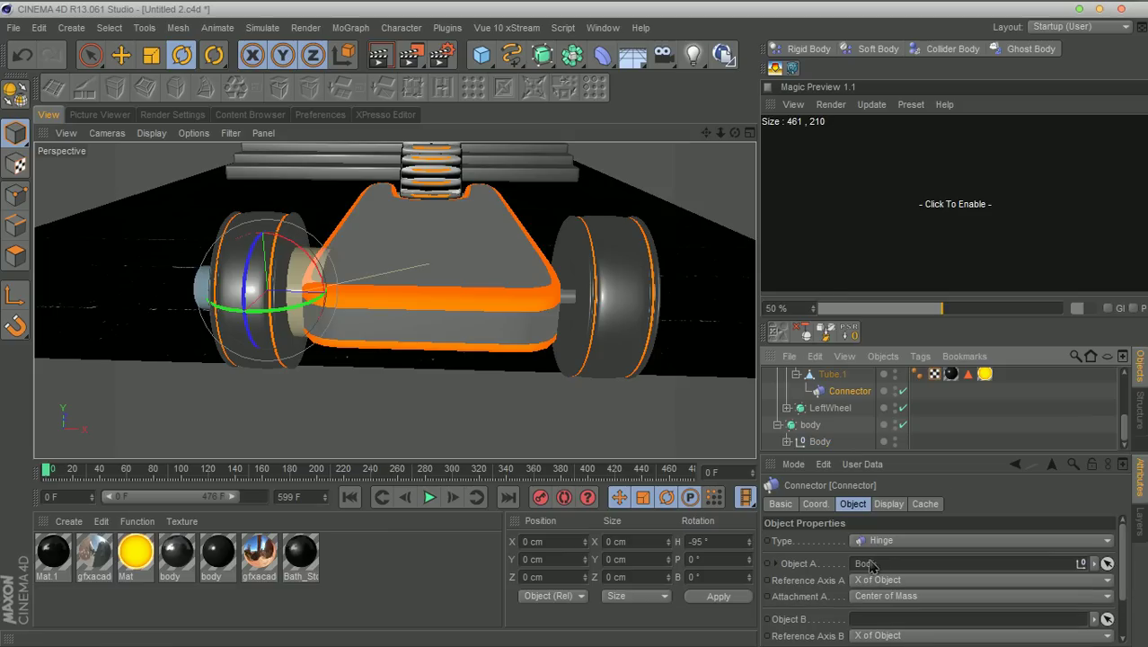
pyautogui.moveTo(832, 375); pyautogui.dragTo(865, 624)
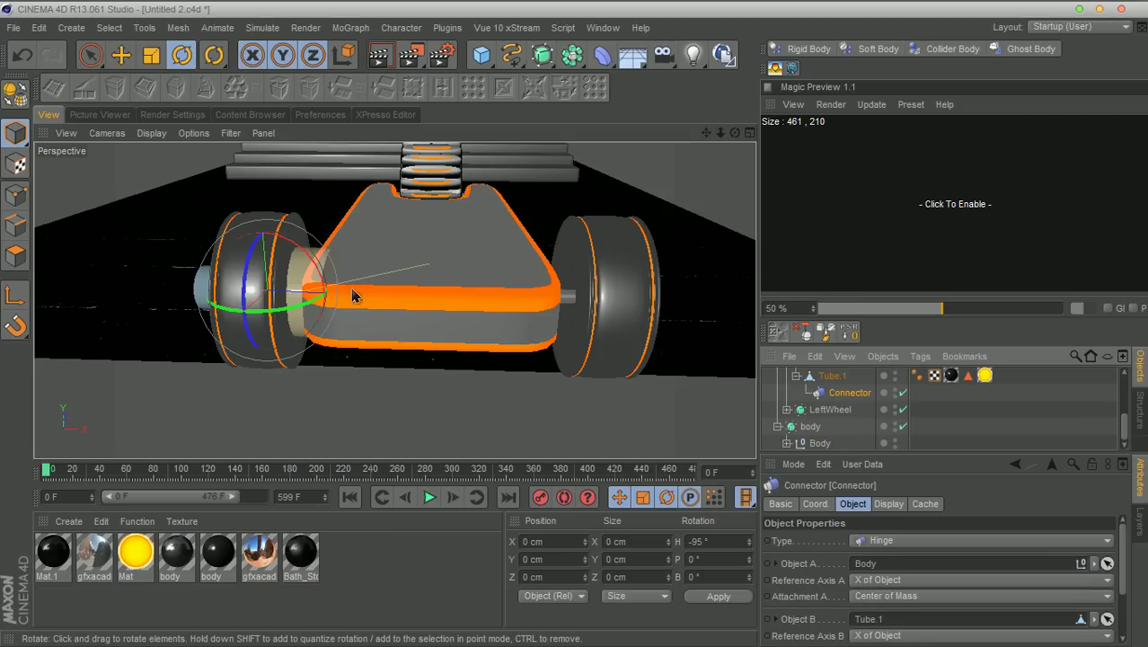
# Copy the Connector as a child of LeftWheel's Tube and reset the copy's position and rotation to zero
pyautogui.moveTo(954, 455); pyautogui.dragTo(954, 522)
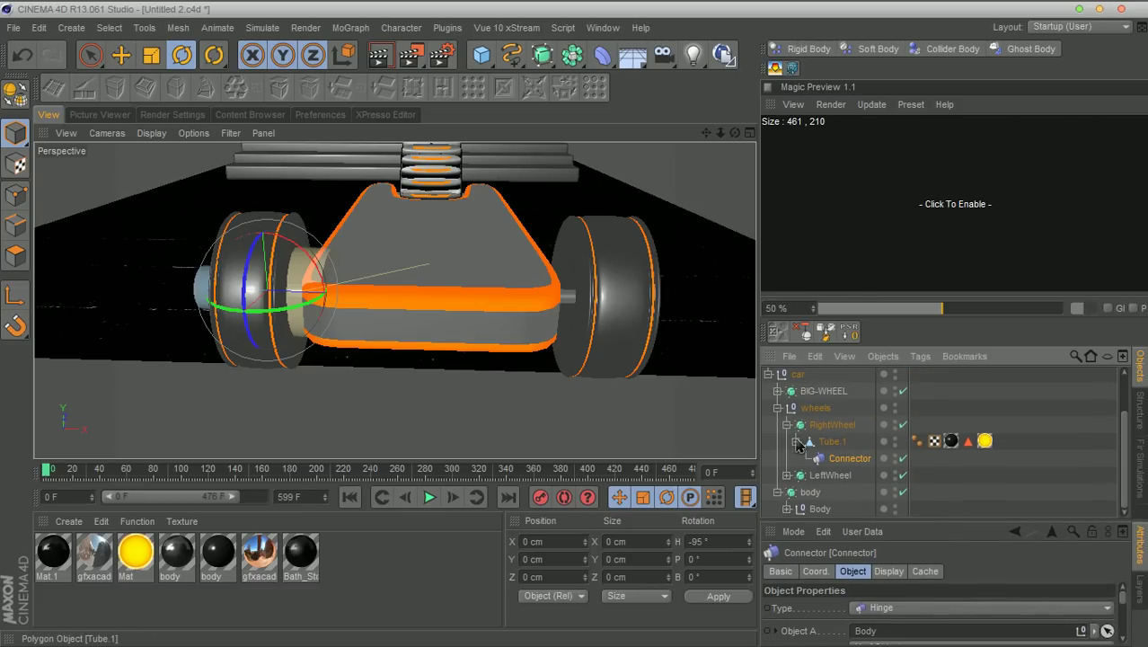
pyautogui.click(787, 476)
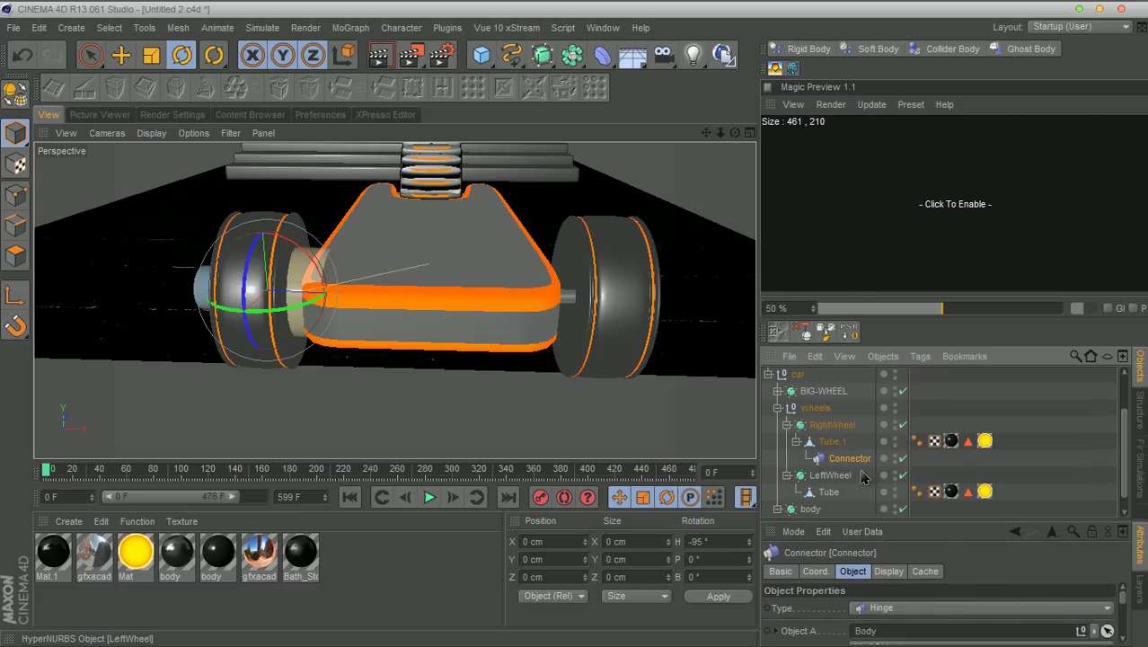
pyautogui.moveTo(854, 464); pyautogui.dragTo(830, 494)
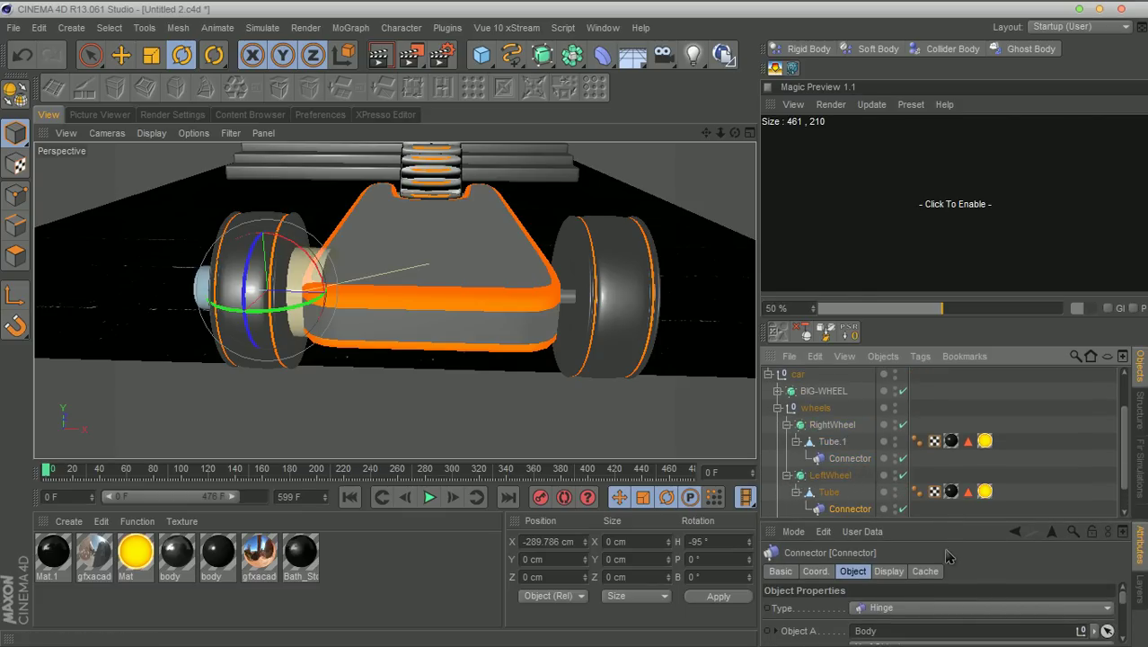
pyautogui.click(848, 330)
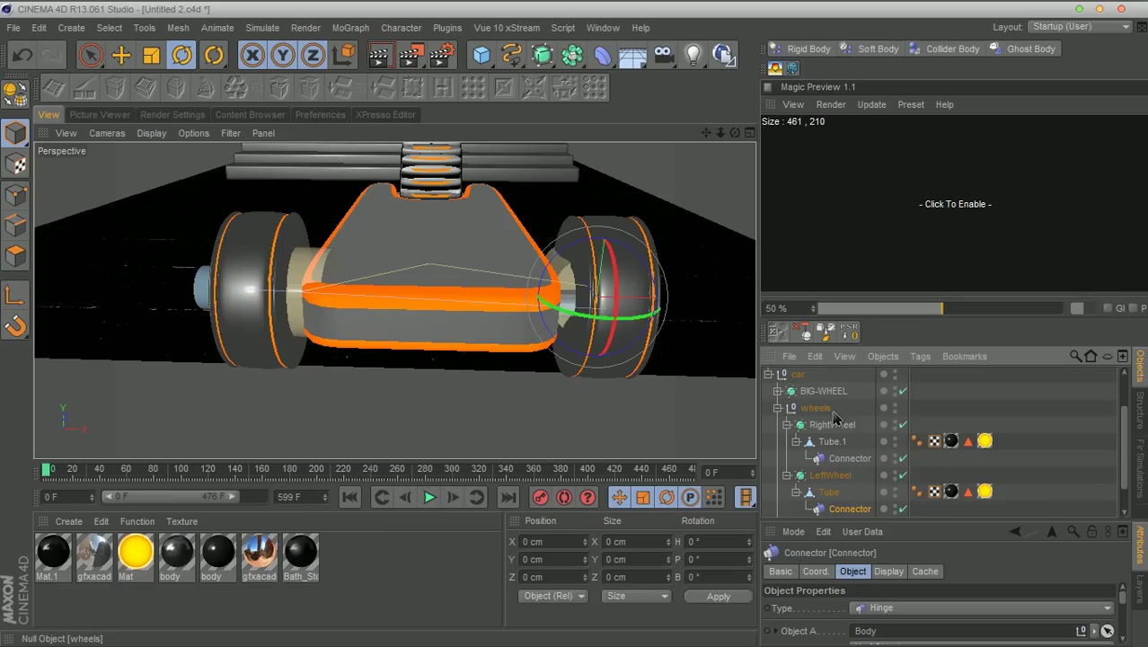
# Set the heading rotation of the right wheel's Connector to -90° and of the left wheel's Connector to 90°
pyautogui.click(850, 459)
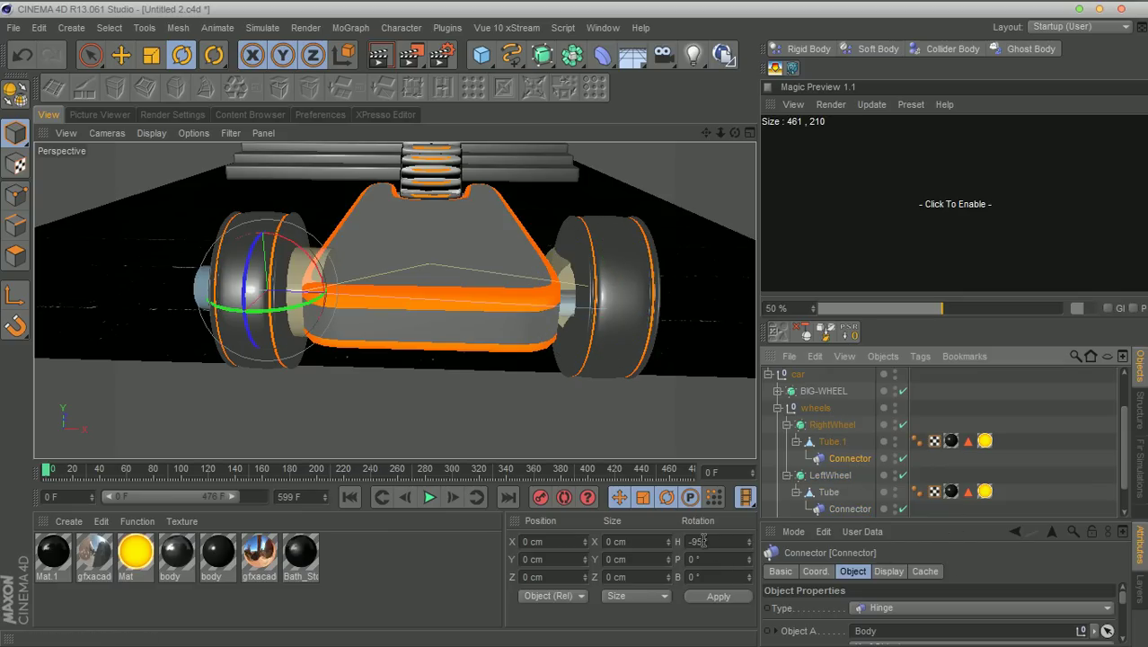
pyautogui.moveTo(704, 543); pyautogui.dragTo(699, 543)
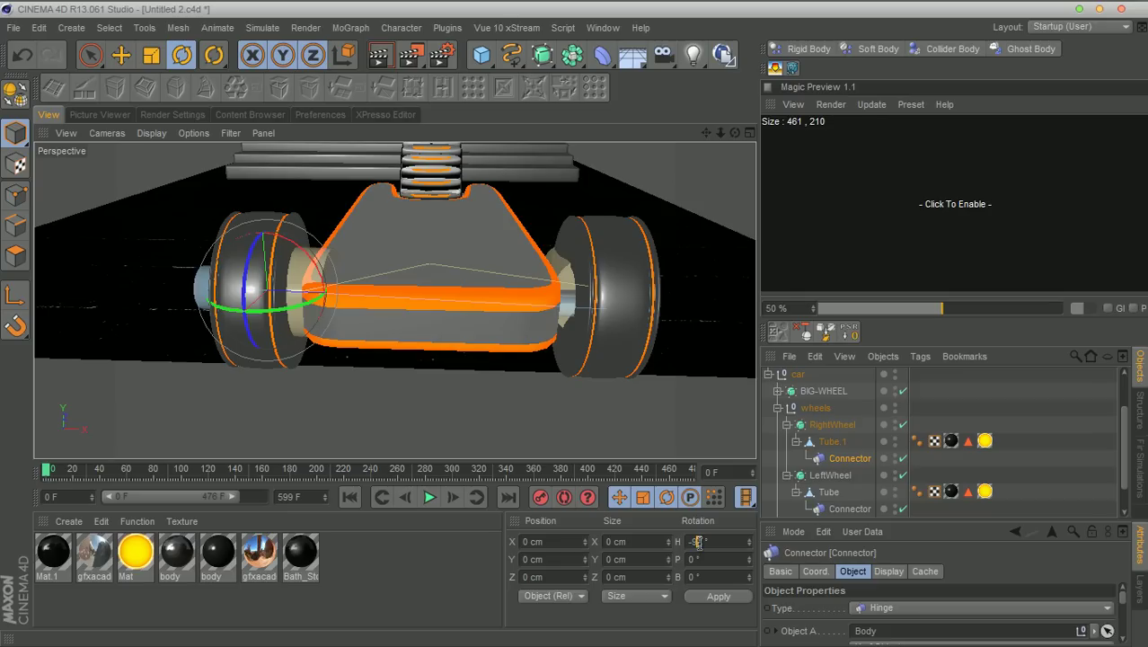
pyautogui.press('Return')
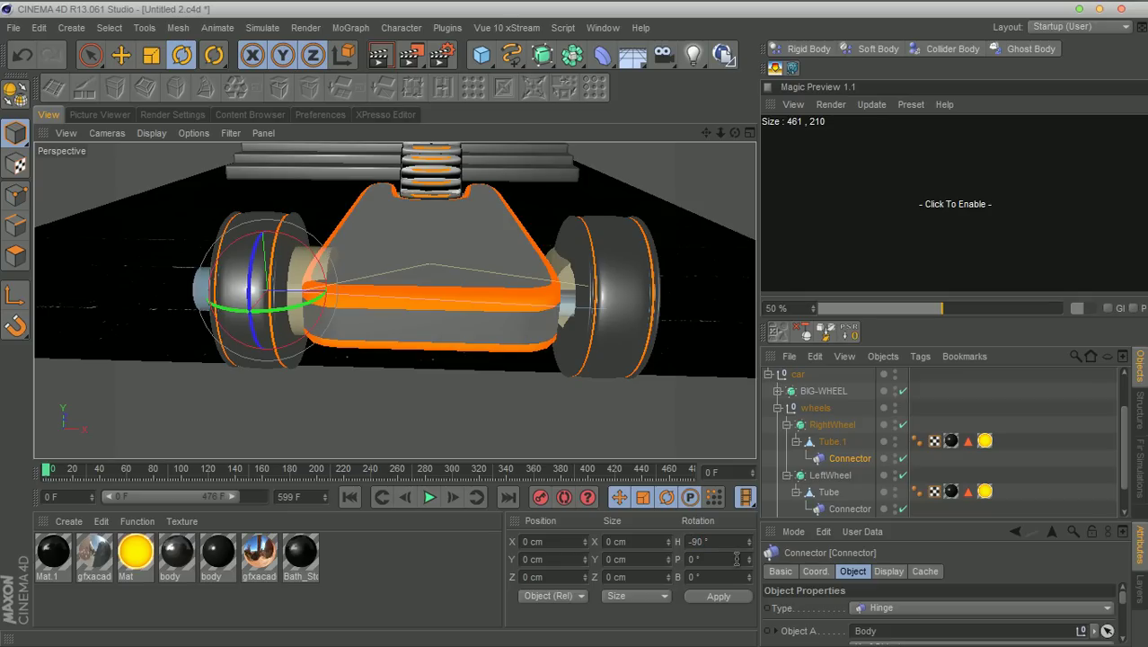
pyautogui.click(850, 509)
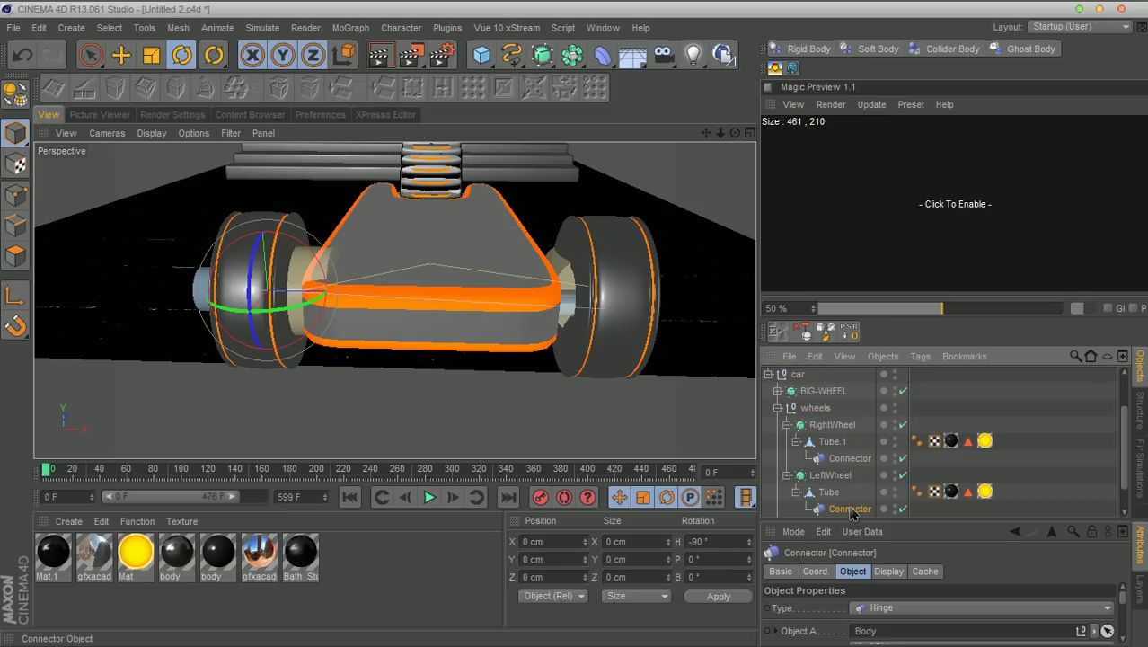
pyautogui.click(721, 542)
pyautogui.write('90')
pyautogui.press('Return')
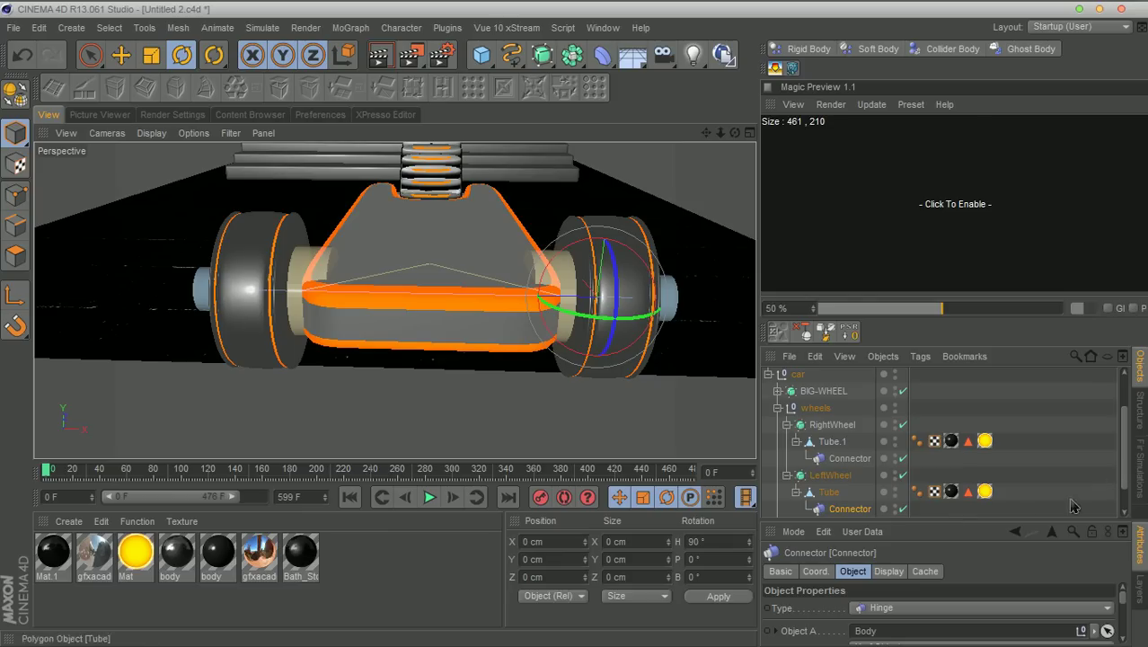
# Replace Object B of the left wheel's Connector with Tube and briefly play the simulation as a test
pyautogui.scroll(-3, 1122, 618)
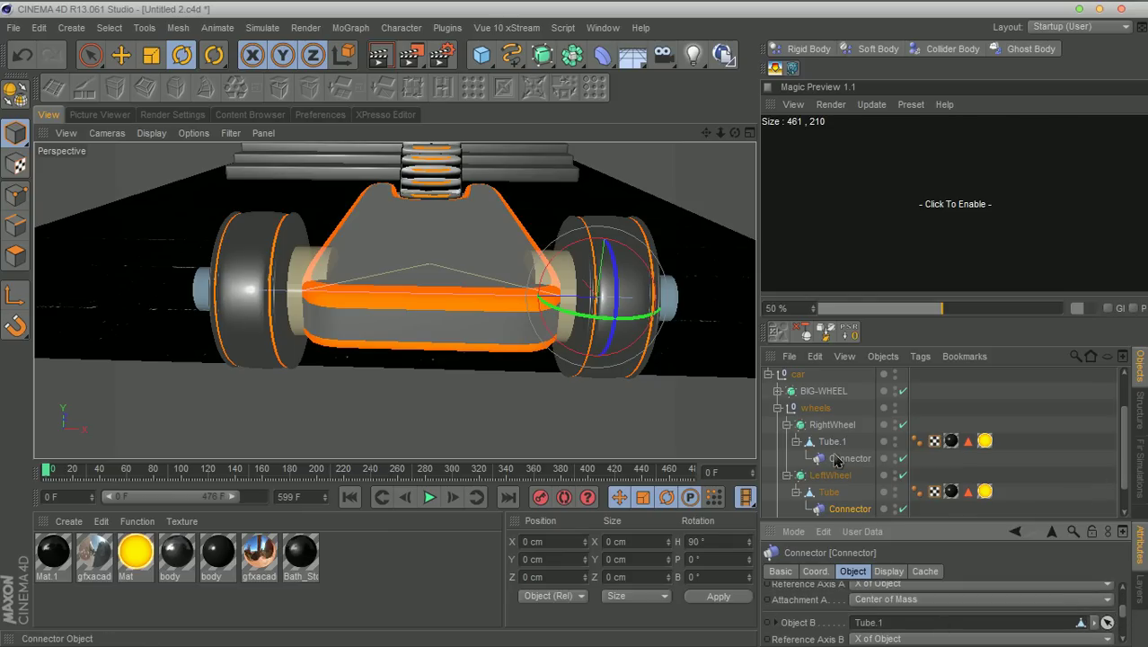
pyautogui.moveTo(833, 500); pyautogui.dragTo(867, 622)
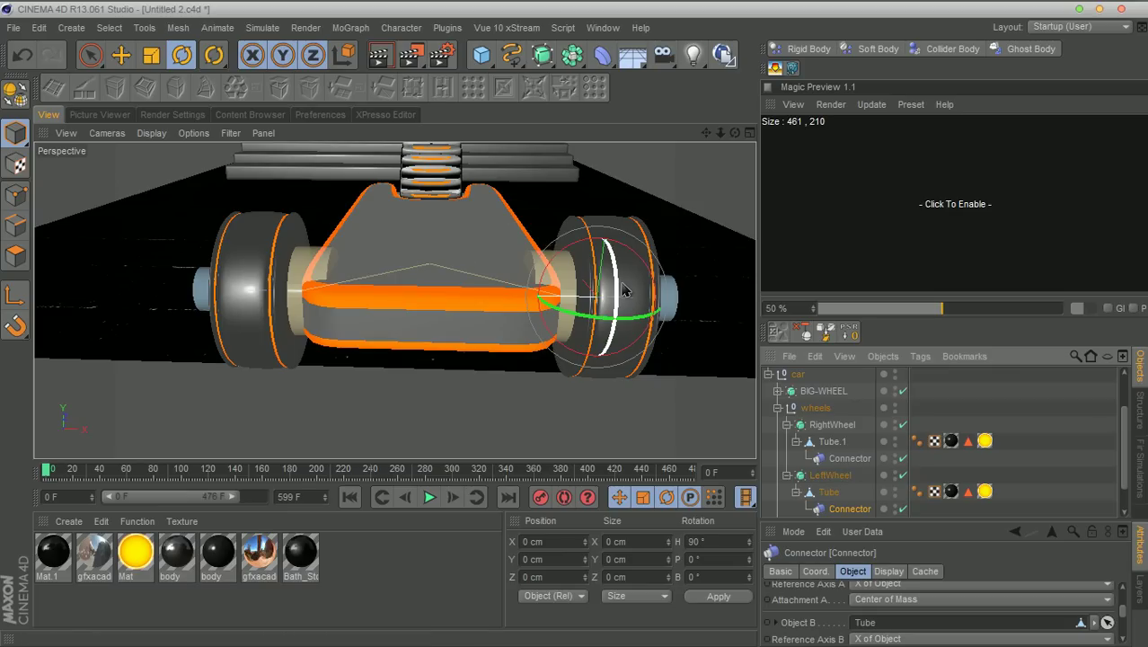
pyautogui.click(429, 498)
pyautogui.click(429, 498)
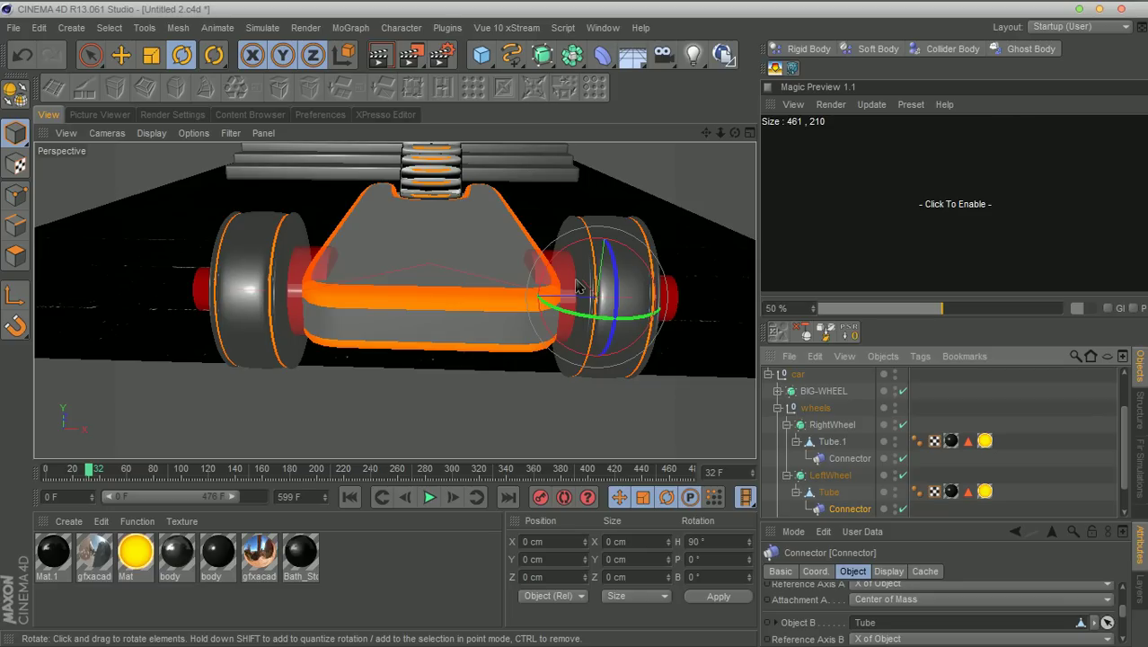
# Make RightWheel's Tube.1 a rigid body and set its collision shape to Moving Mesh
pyautogui.click(832, 442)
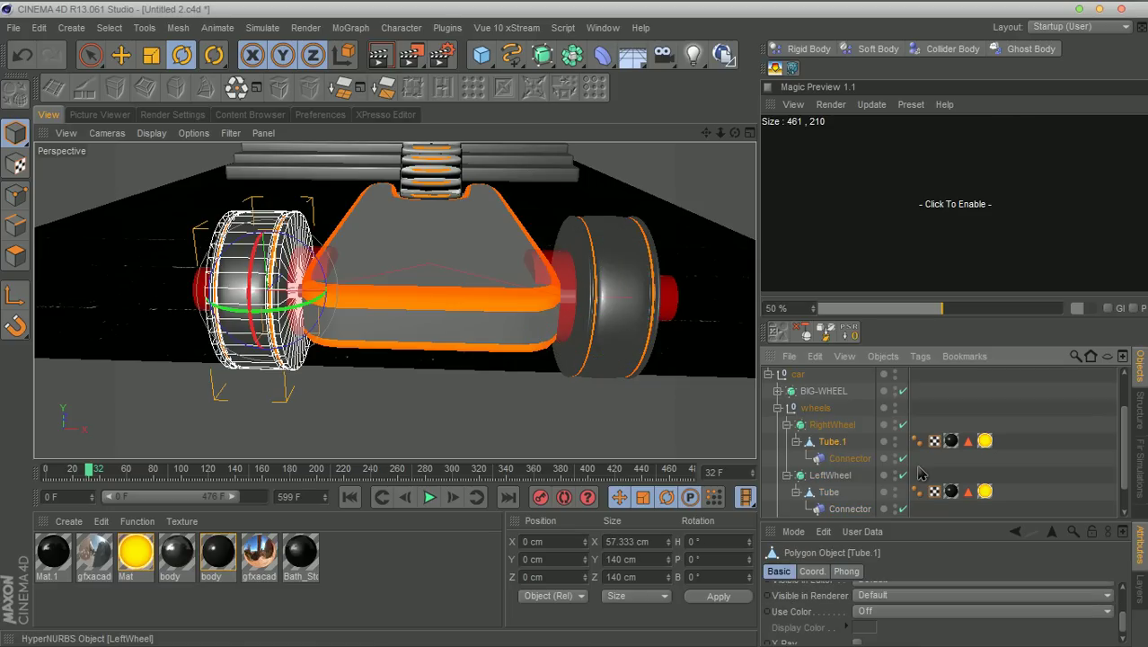
pyautogui.click(799, 53)
pyautogui.moveTo(1000, 518); pyautogui.dragTo(995, 461)
pyautogui.click(882, 517)
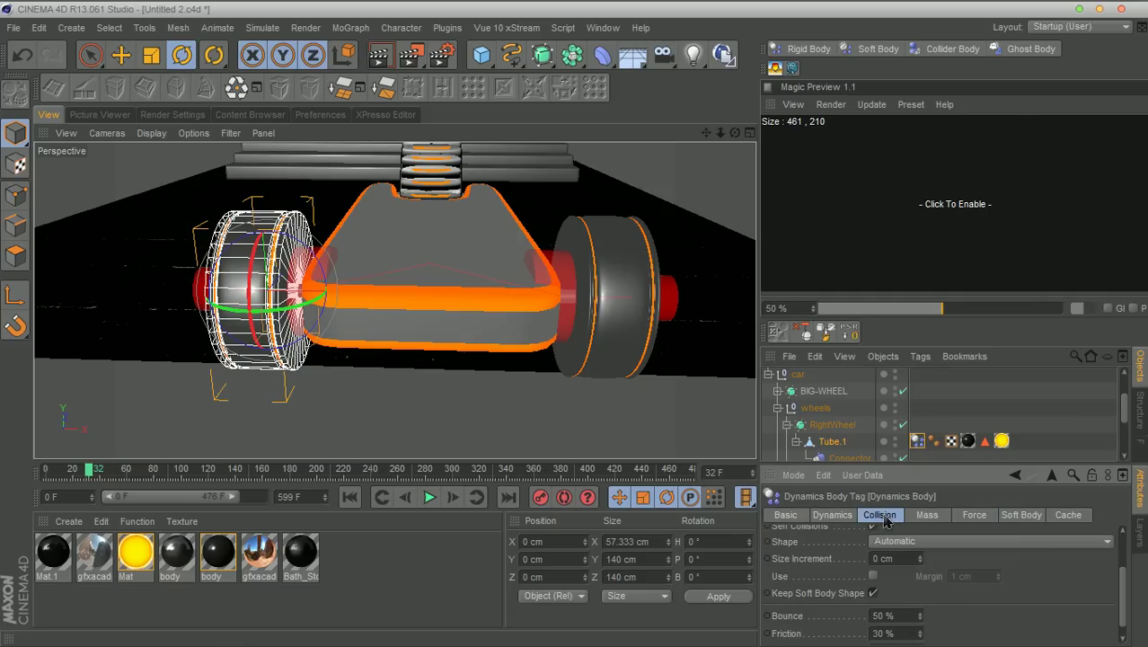
pyautogui.moveTo(1122, 593)
pyautogui.mouseDown()
pyautogui.moveTo(1123, 559)
pyautogui.moveTo(1124, 584)
pyautogui.mouseUp()
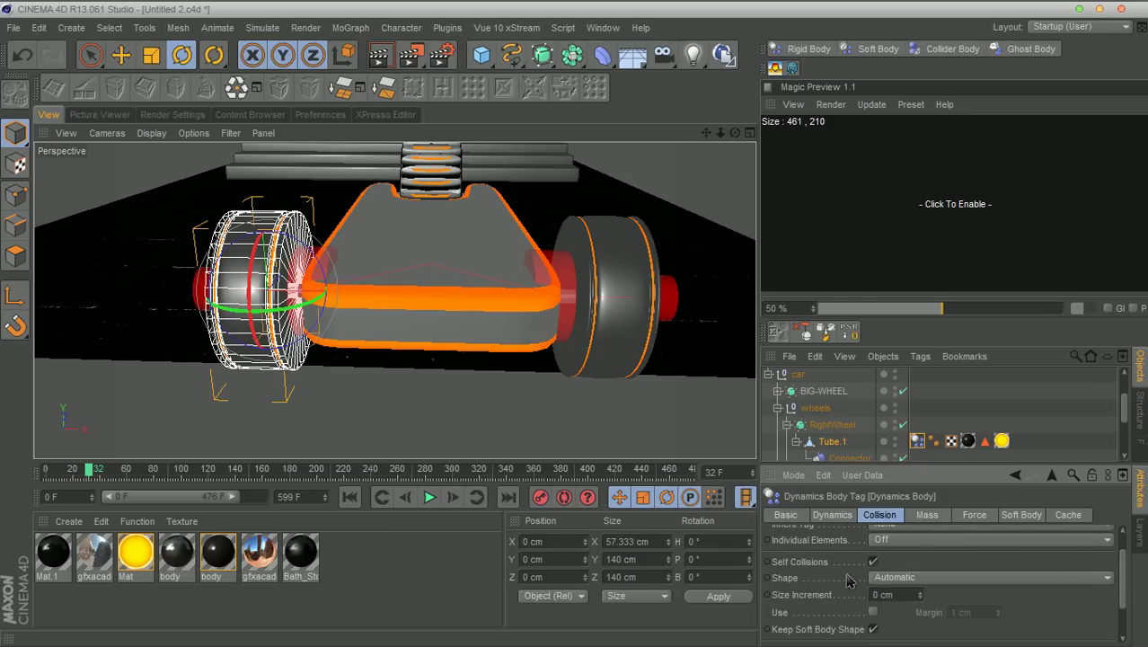
pyautogui.click(917, 581)
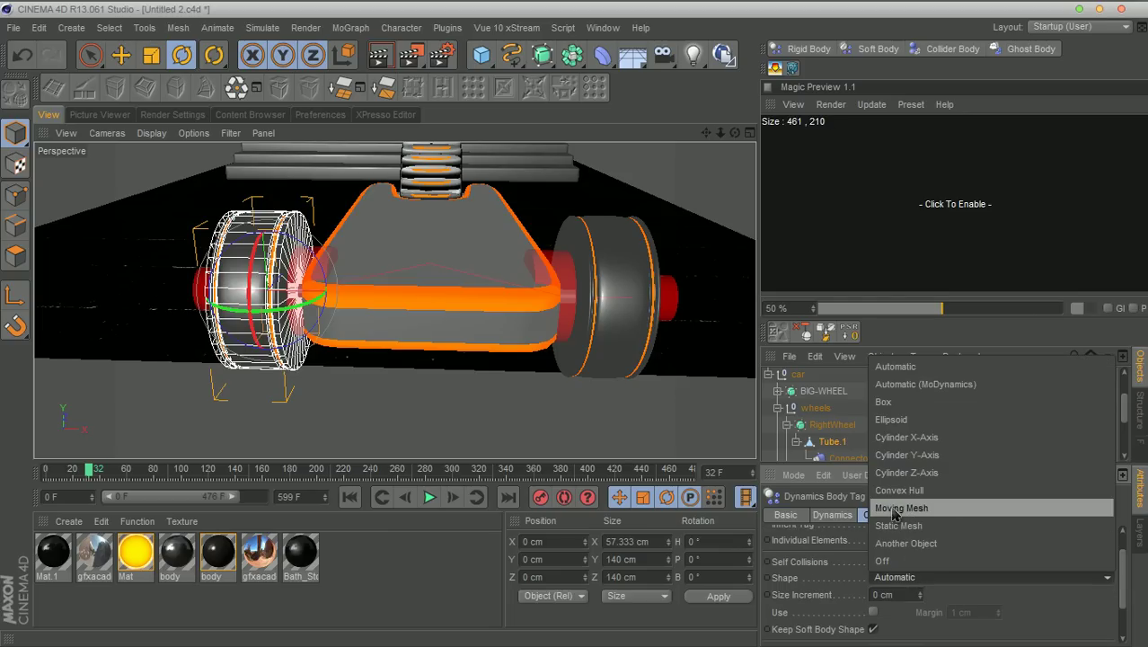
pyautogui.click(962, 511)
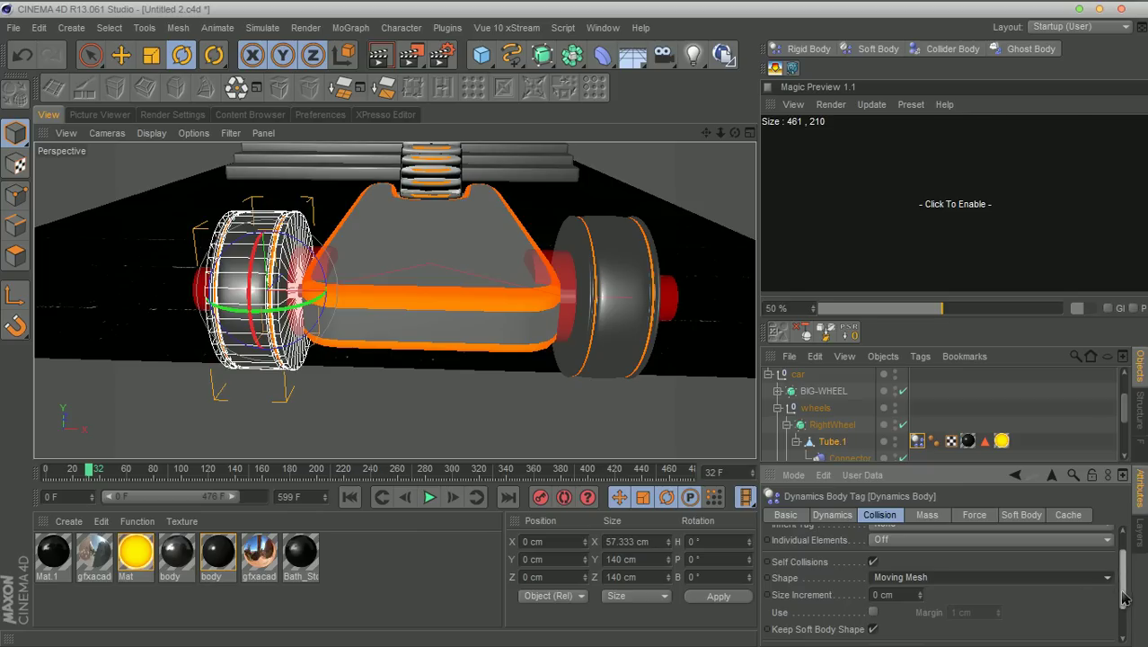
# Set the right wheel's collision friction to 150% and bounce to 10%, and return the animation to its first frame
pyautogui.scroll(1, 1122, 575)
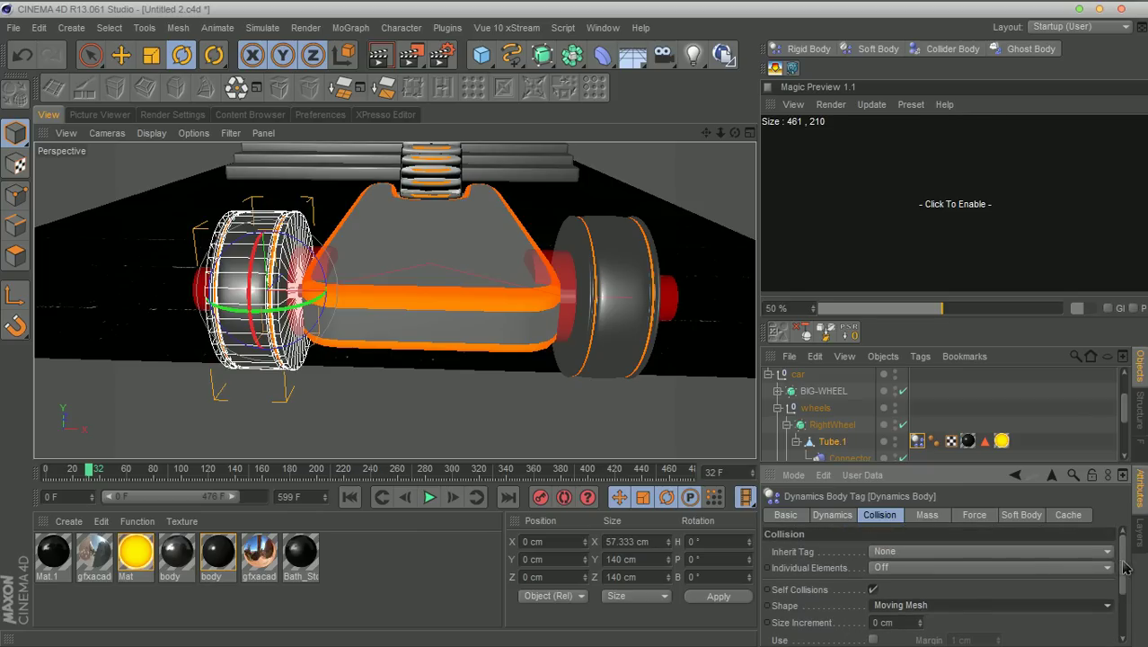
pyautogui.scroll(-3, 1125, 568)
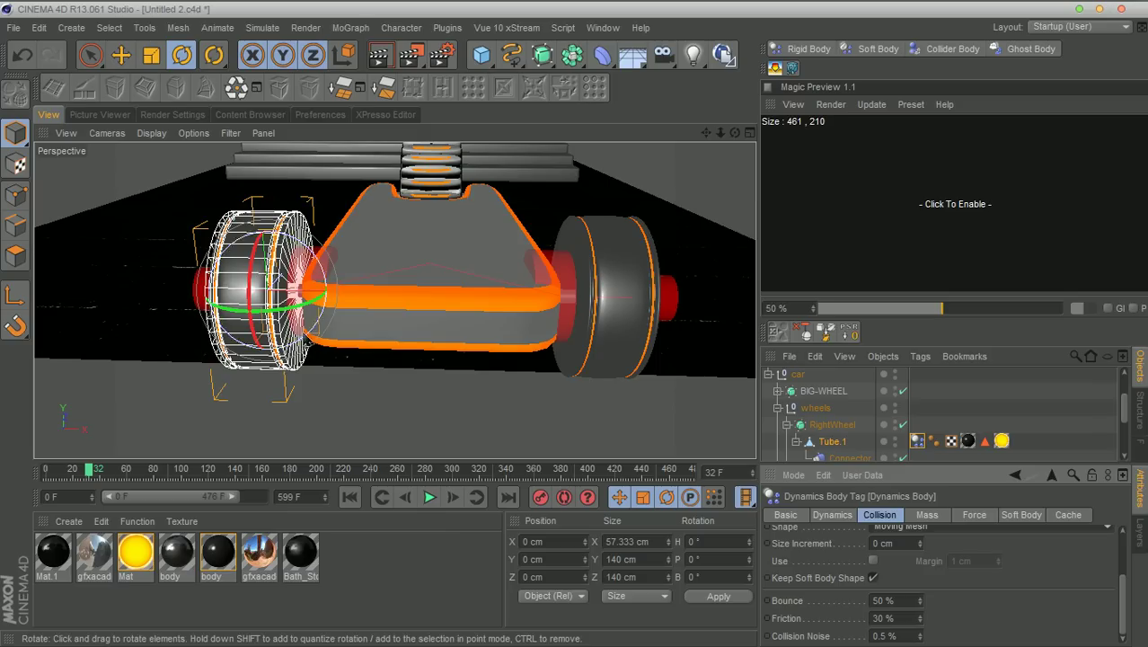
pyautogui.click(795, 620)
pyautogui.doubleClick(914, 618)
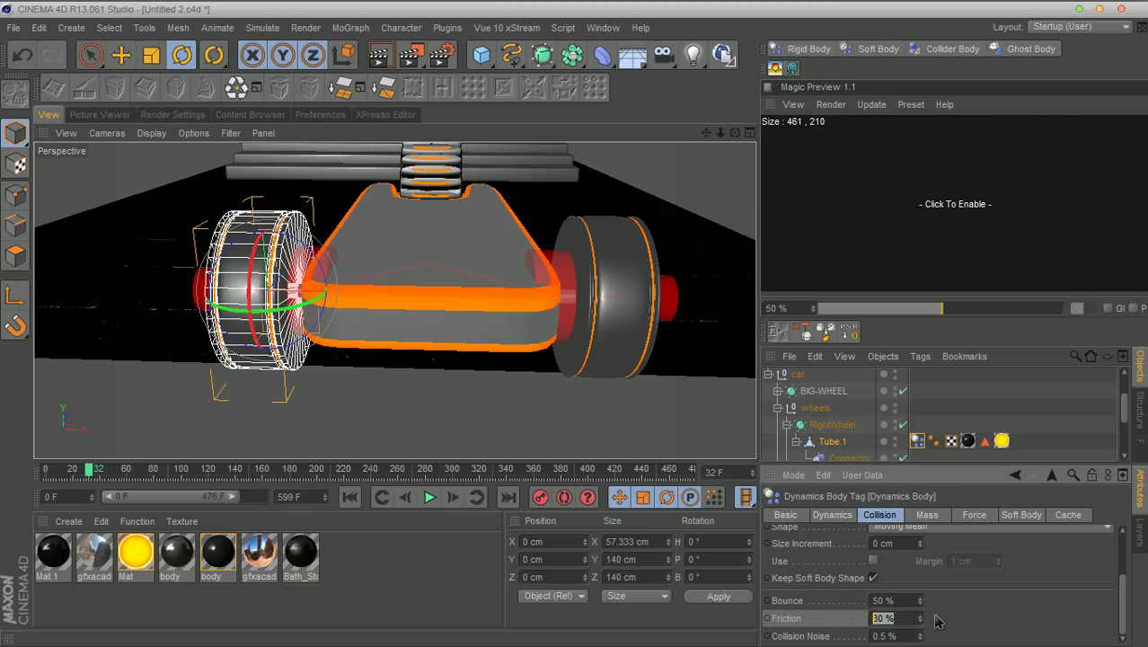
pyautogui.write('15')
pyautogui.click(884, 600)
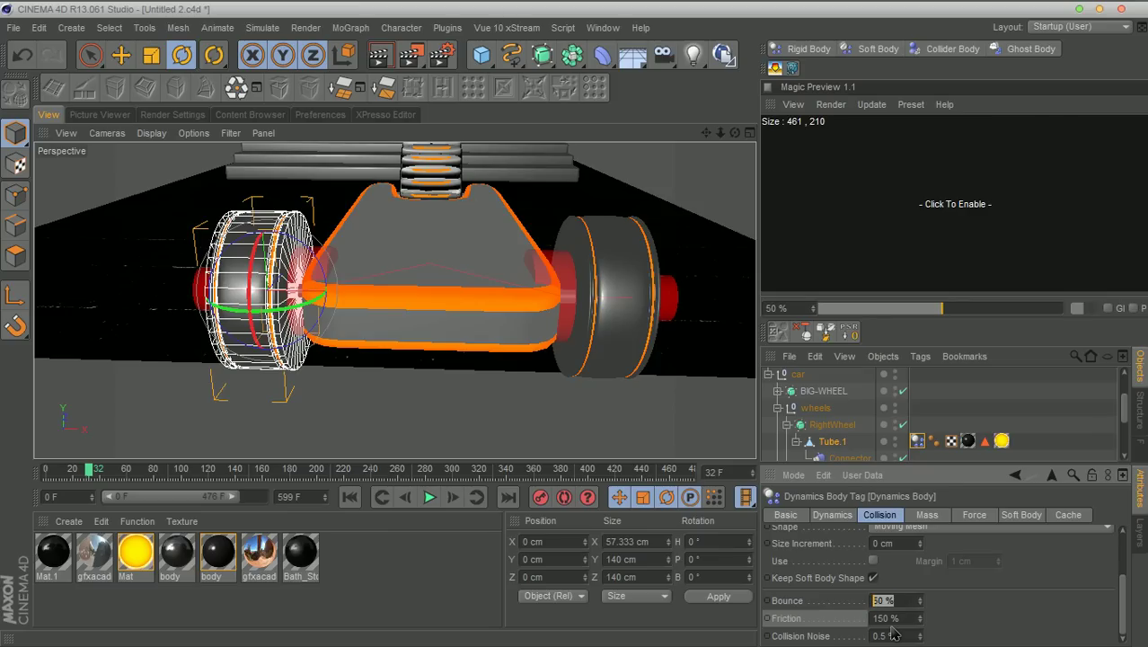
pyautogui.write('20')
pyautogui.press('Return')
pyautogui.doubleClick(890, 601)
pyautogui.write('10')
pyautogui.press('Return')
pyautogui.click(350, 497)
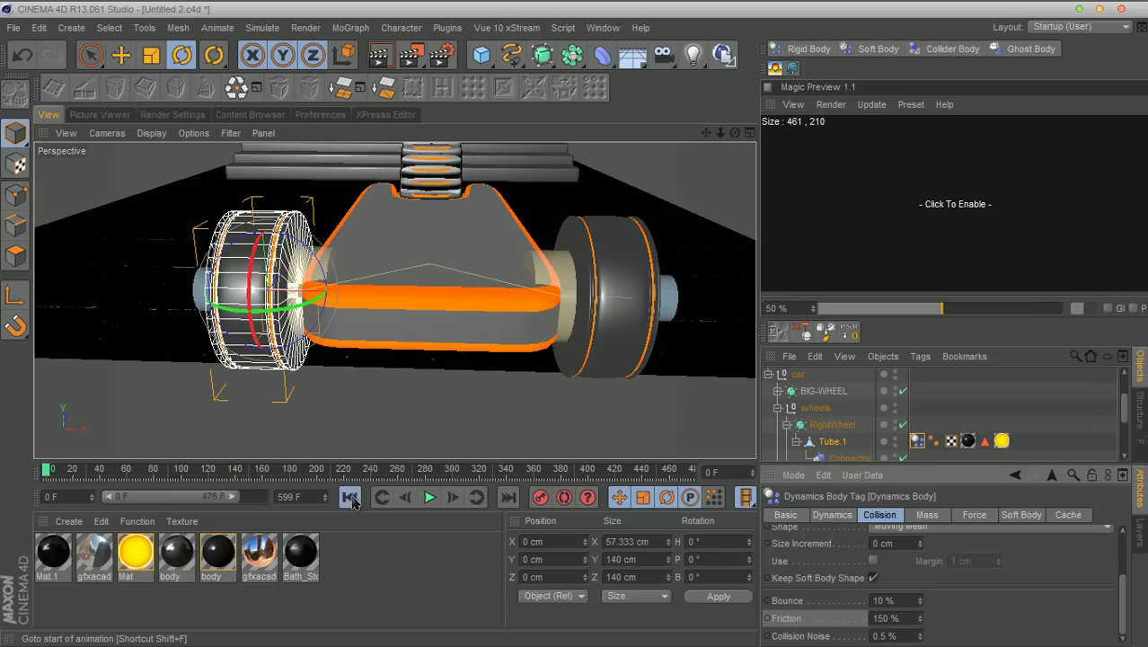
# Copy the dynamics tag from Tube.1 onto LeftWheel's Tube, test-playing the simulation before and after the change
pyautogui.click(430, 497)
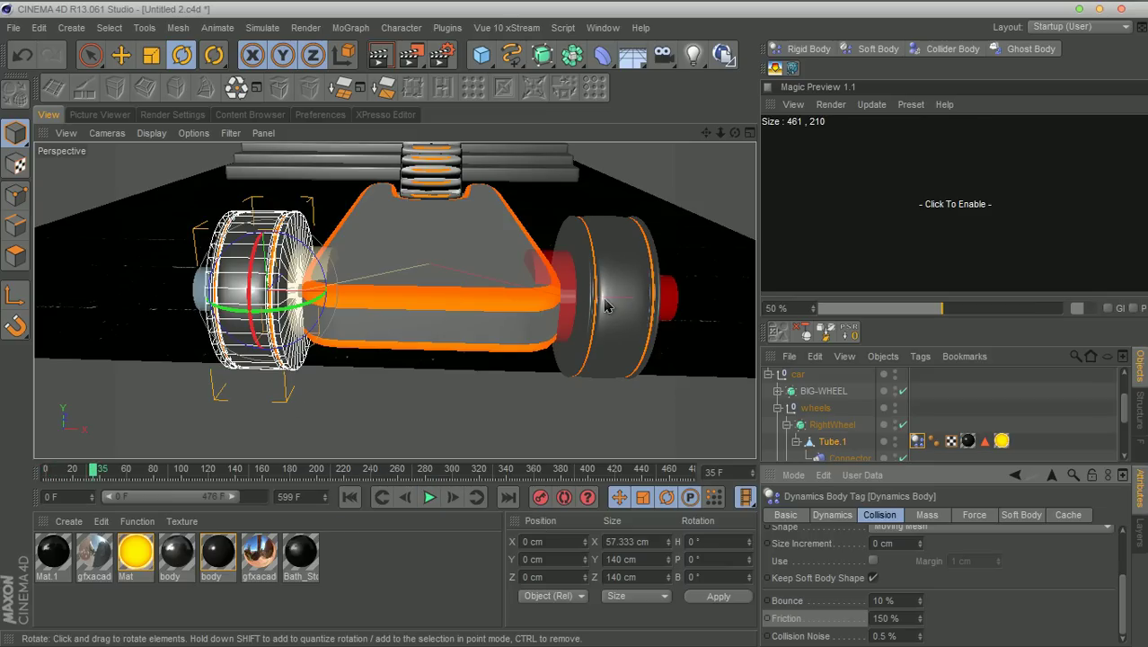
pyautogui.click(350, 497)
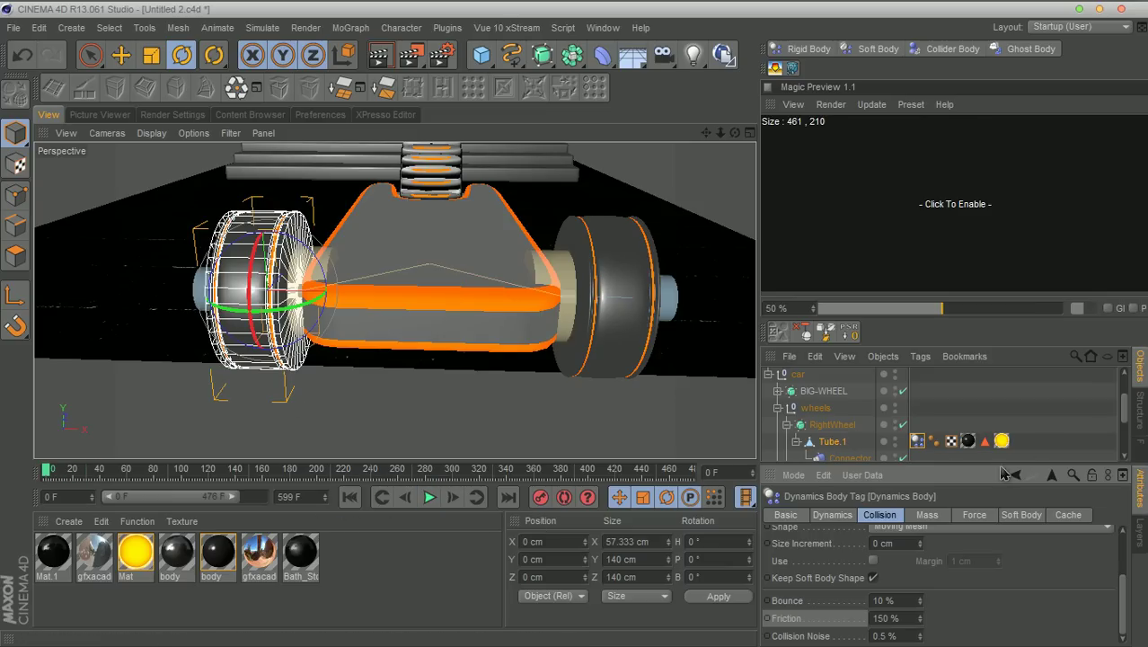
pyautogui.moveTo(1000, 462); pyautogui.dragTo(1000, 525)
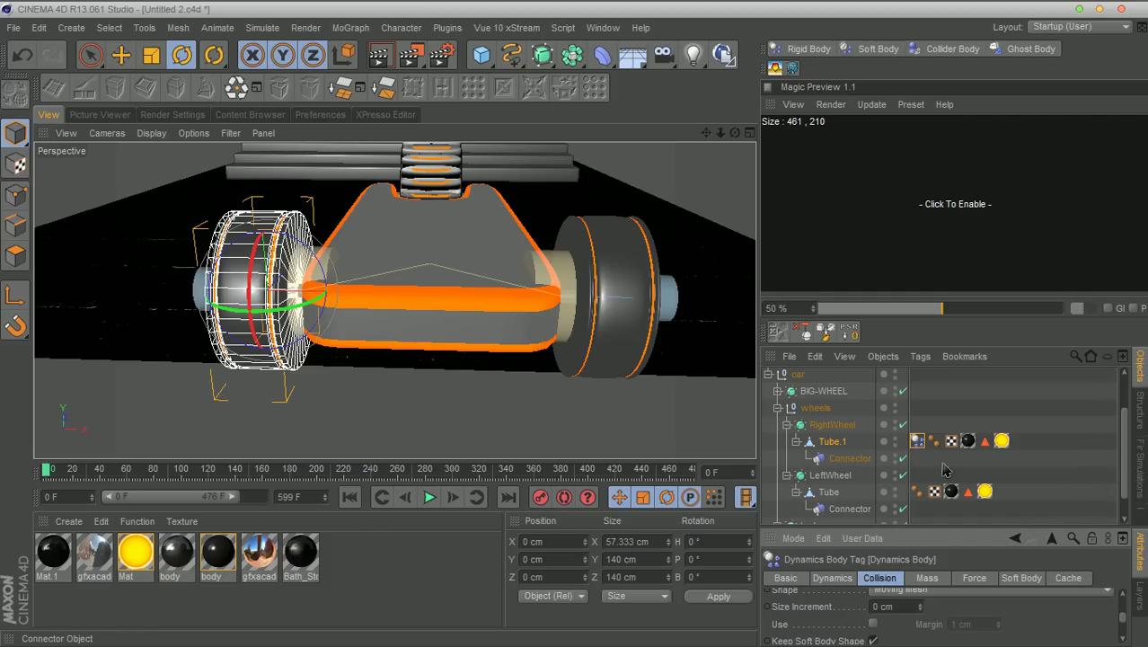
pyautogui.keyDown('ctrl'); pyautogui.moveTo(918, 443); pyautogui.dragTo(917, 494); pyautogui.keyUp('ctrl')
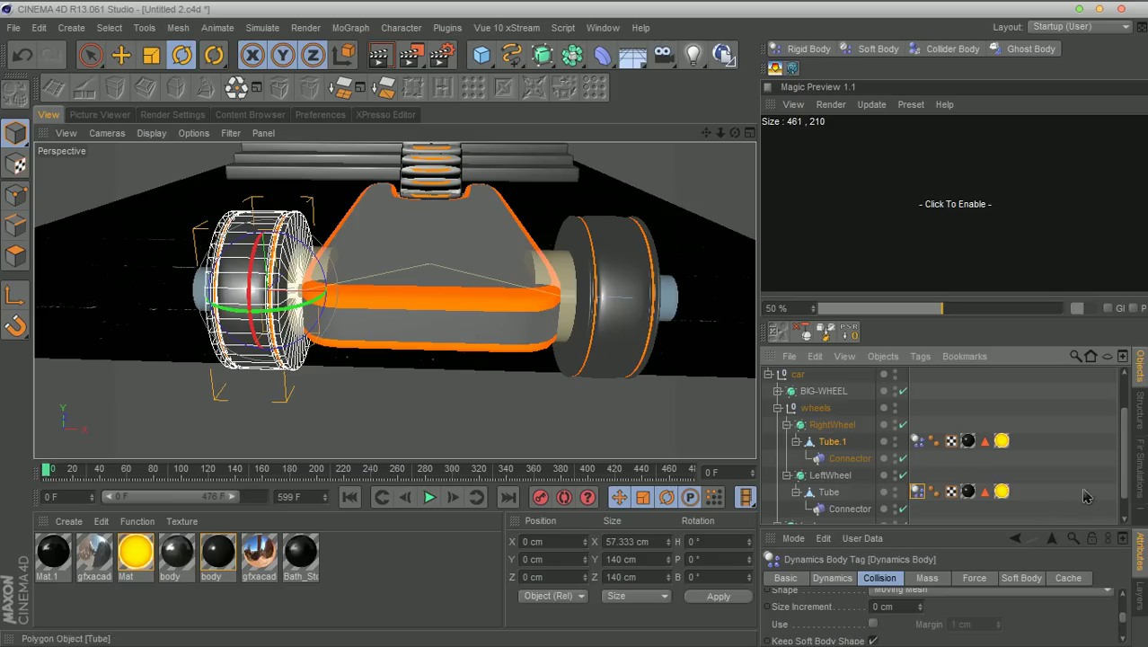
pyautogui.moveTo(1124, 472); pyautogui.dragTo(1124, 500)
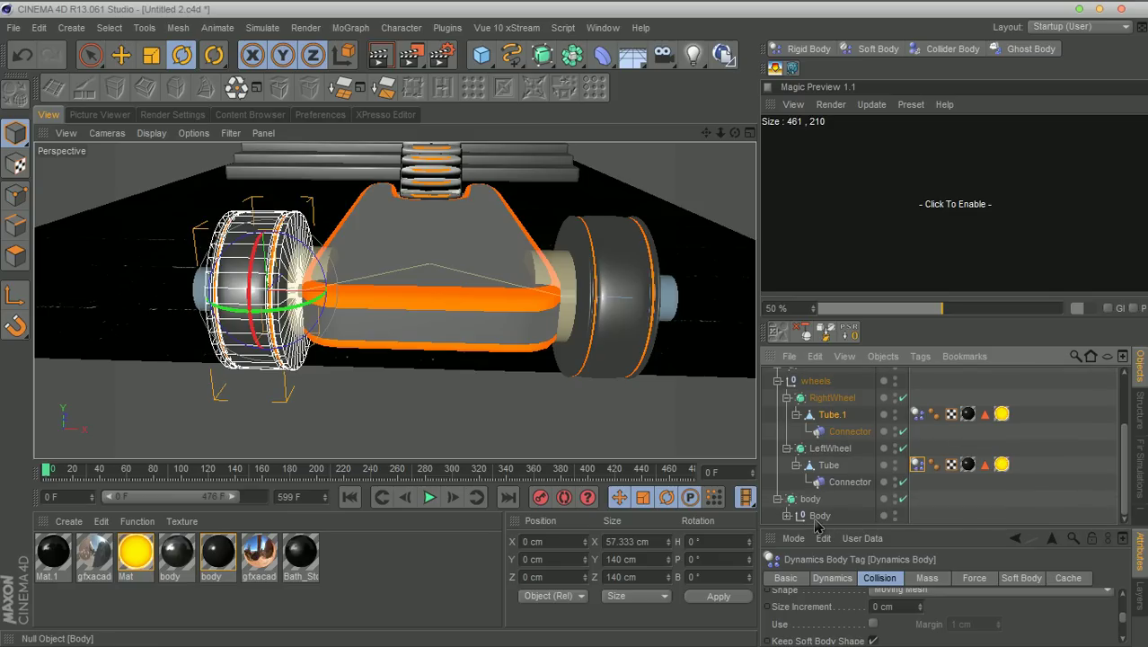
pyautogui.click(430, 500)
pyautogui.click(432, 500)
pyautogui.click(350, 497)
# Add a Rigid Body simulation tag to the Body null inside the body object
pyautogui.click(807, 523)
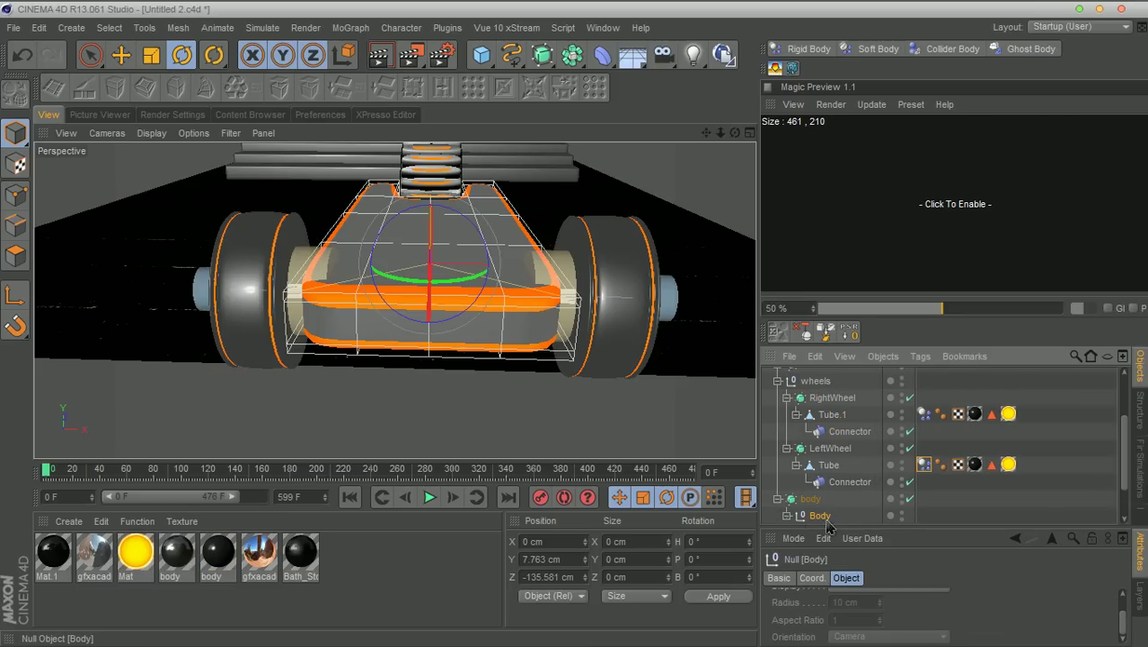
pyautogui.click(787, 516)
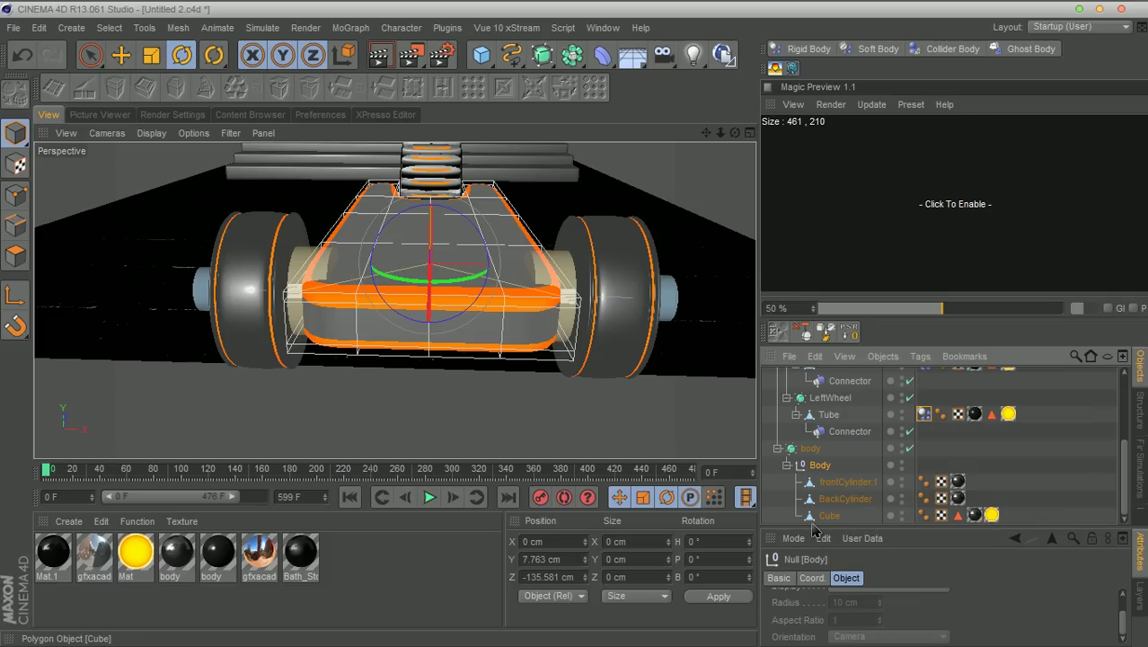
pyautogui.click(788, 466)
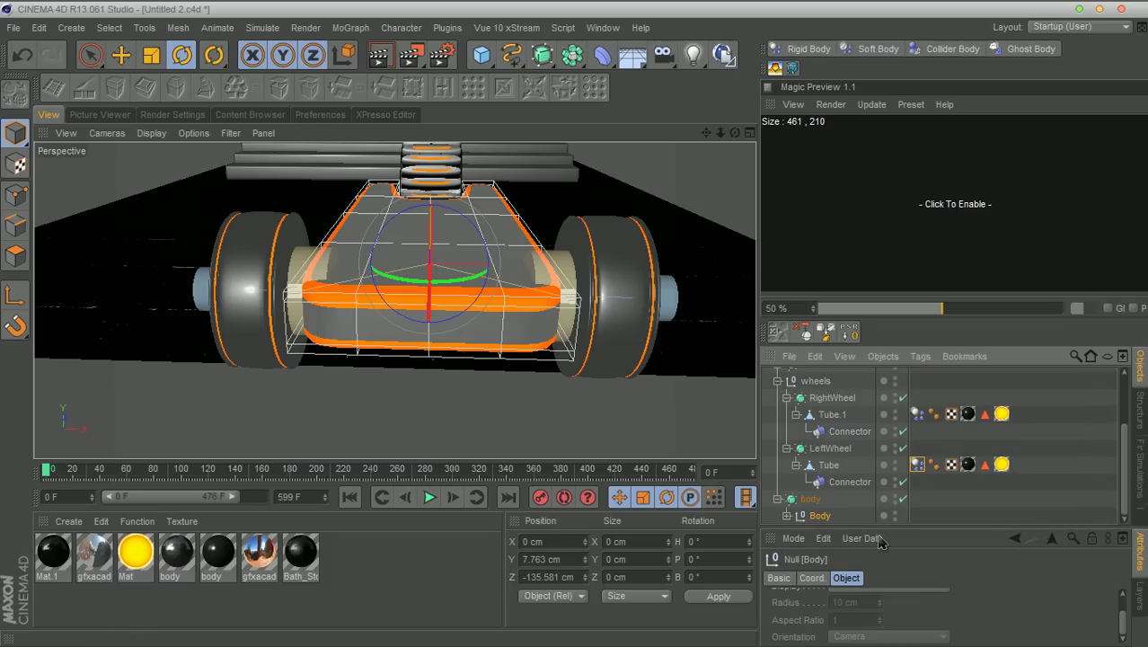
pyautogui.rightClick(825, 526)
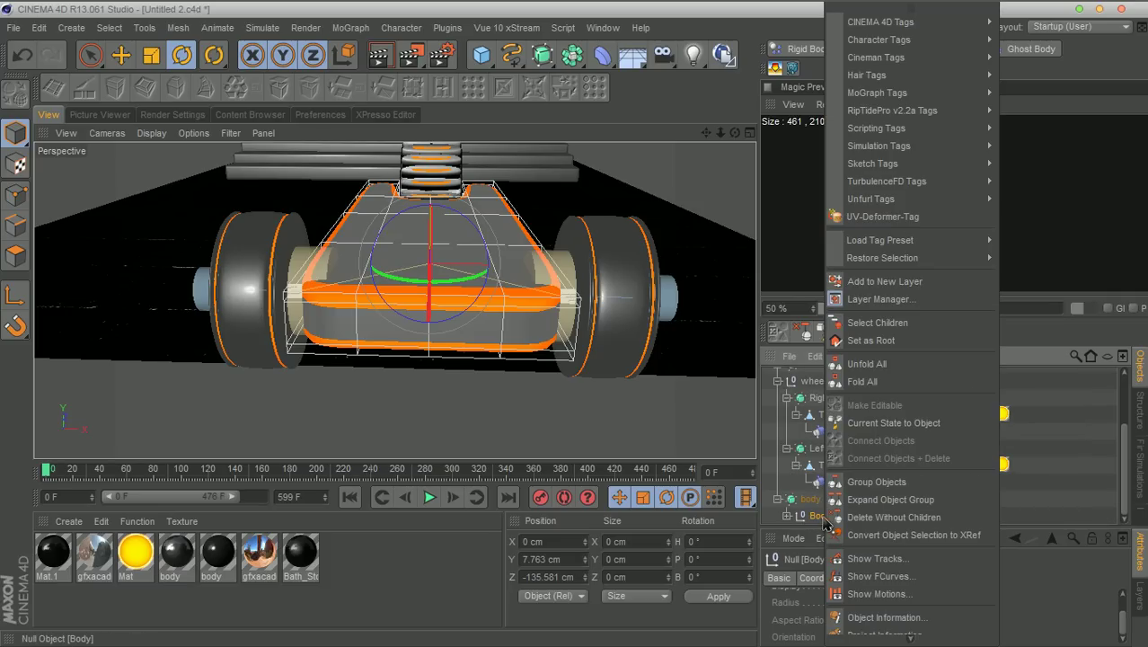
pyautogui.moveTo(925, 153)
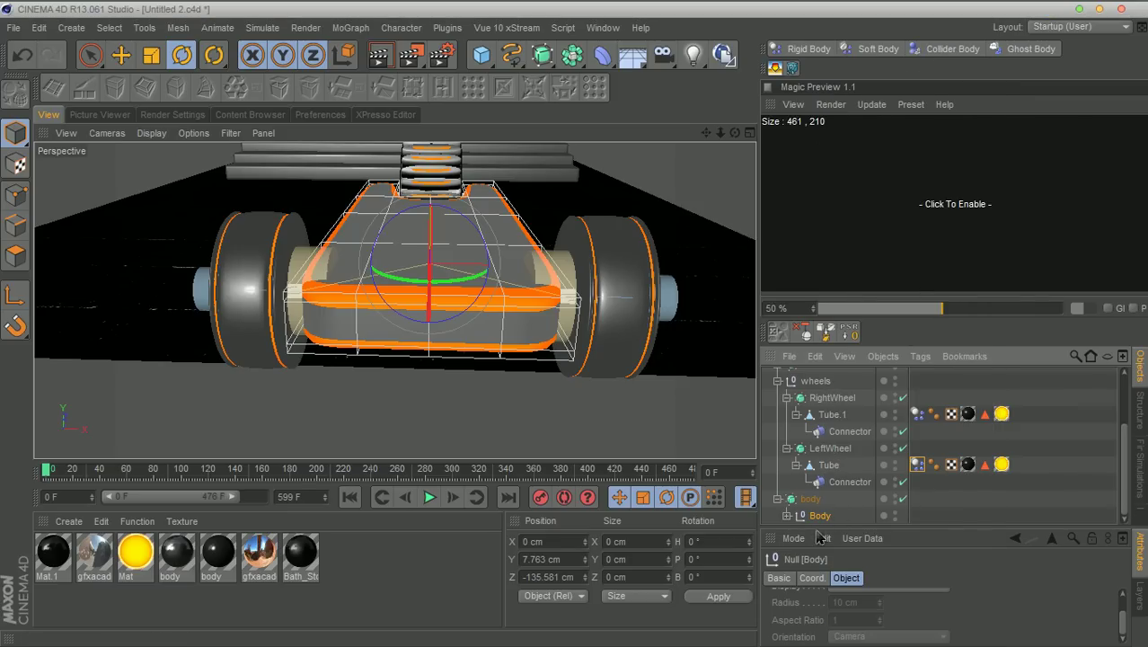
pyautogui.rightClick(818, 519)
pyautogui.moveTo(962, 145)
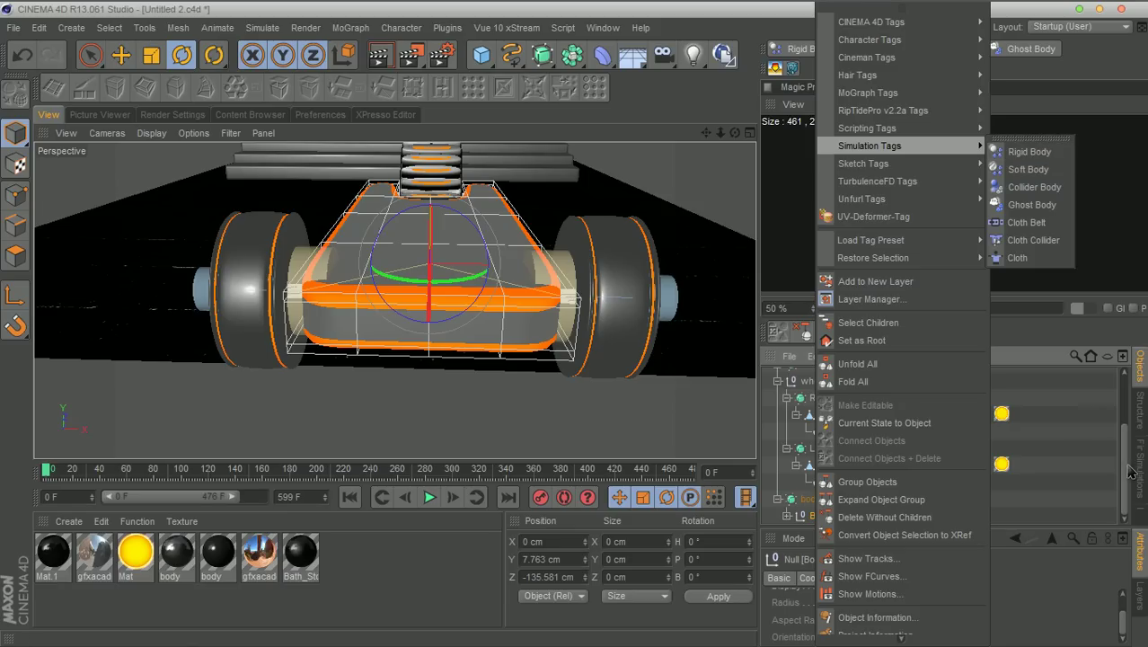
pyautogui.click(1018, 154)
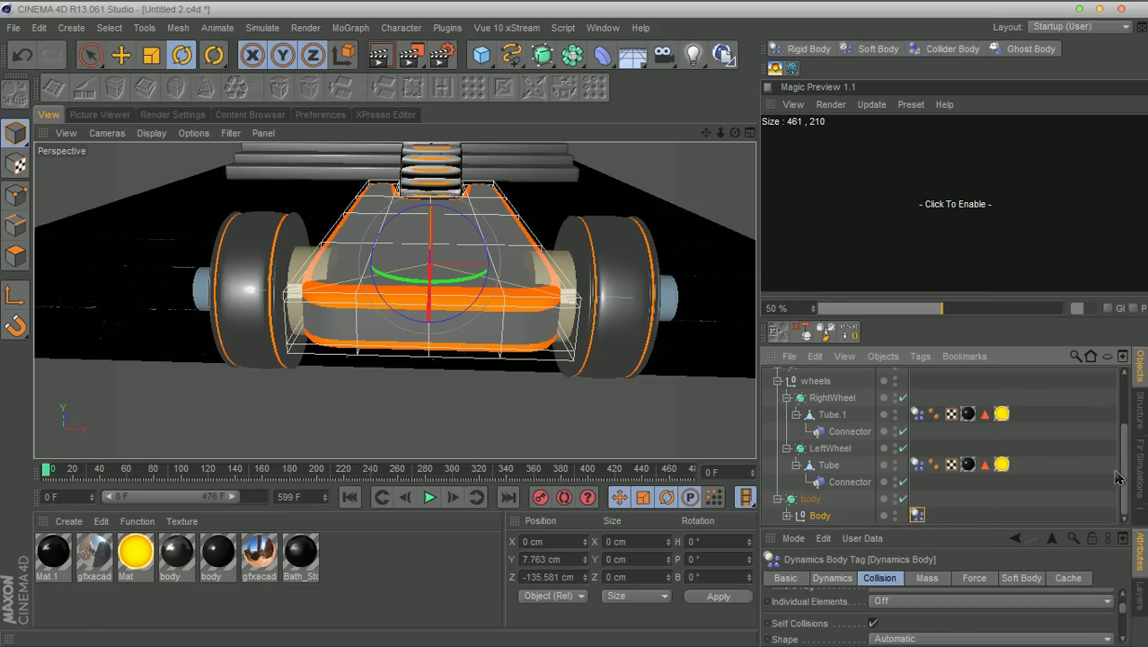
# Set the Body null's collision Inherit Tag to Compound Collision Shape and its Shape to Moving Mesh, and briefly test the simulation
pyautogui.moveTo(1028, 529); pyautogui.dragTo(1023, 474)
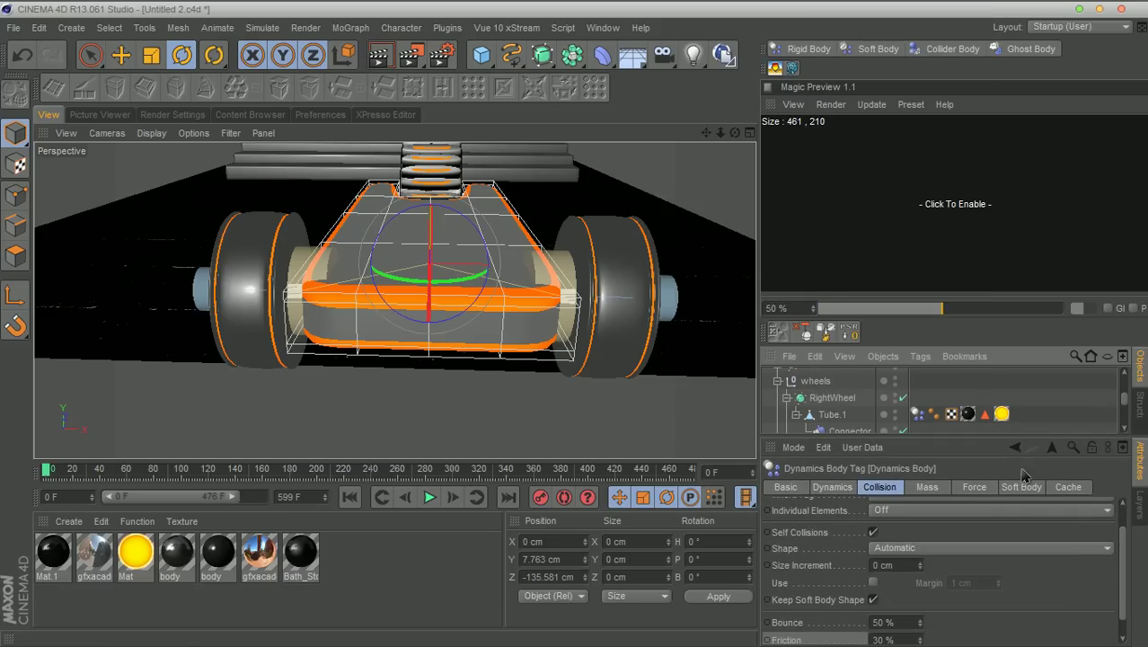
pyautogui.scroll(2, 1117, 602)
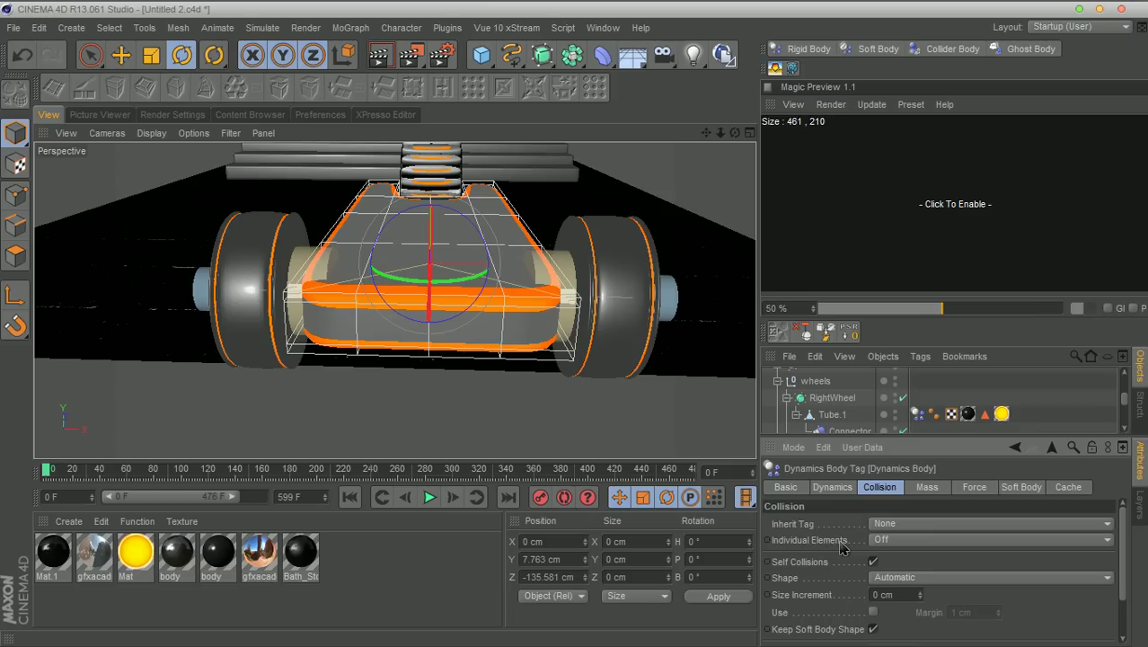
pyautogui.click(874, 526)
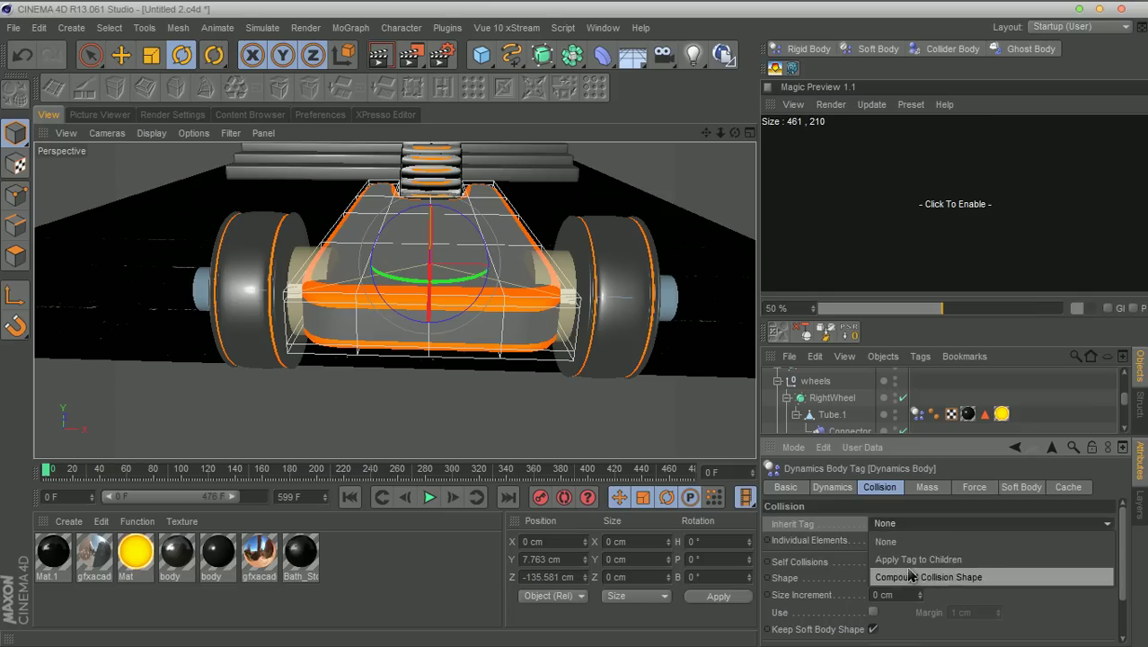
pyautogui.click(1121, 407)
pyautogui.moveTo(1124, 402); pyautogui.dragTo(1123, 427)
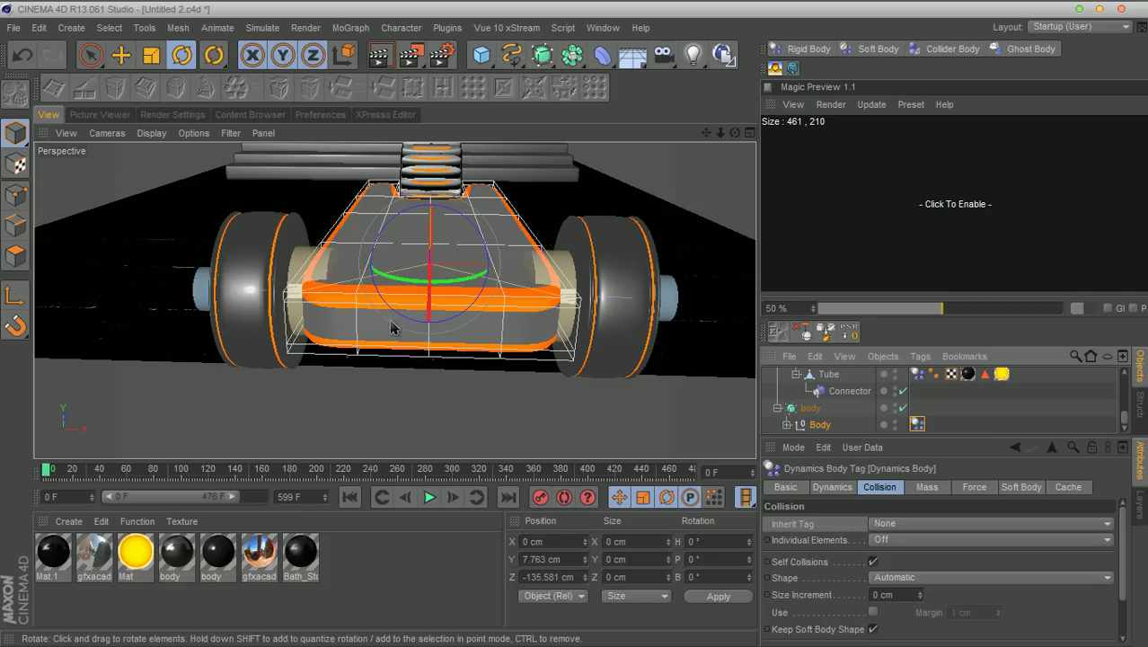
pyautogui.click(888, 525)
pyautogui.click(904, 579)
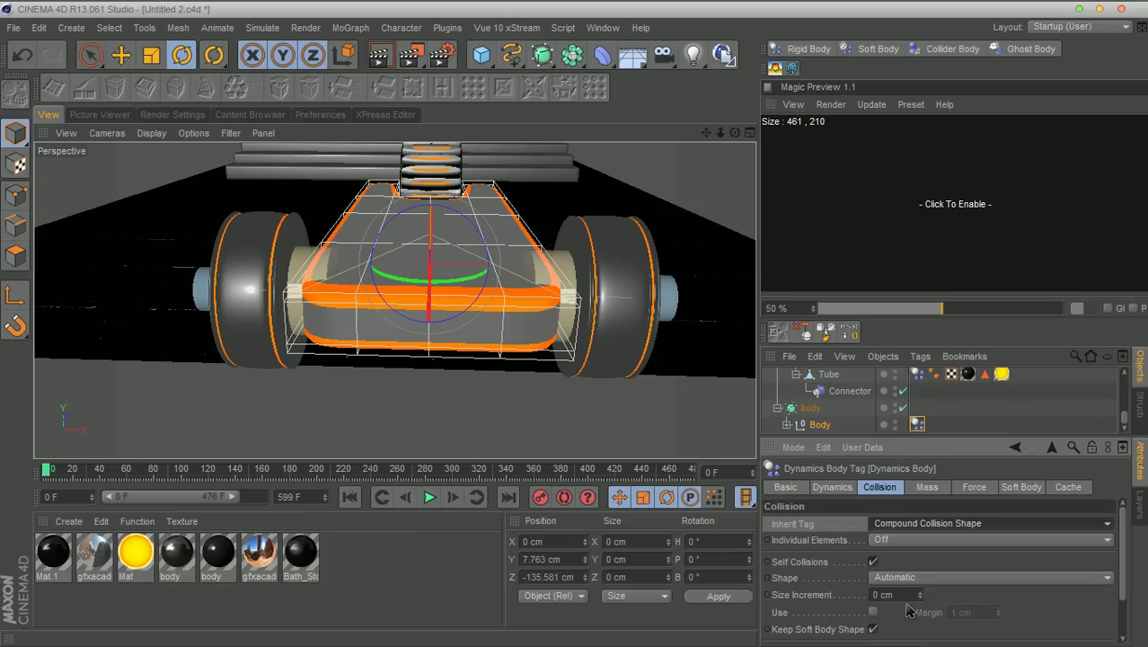
pyautogui.click(913, 583)
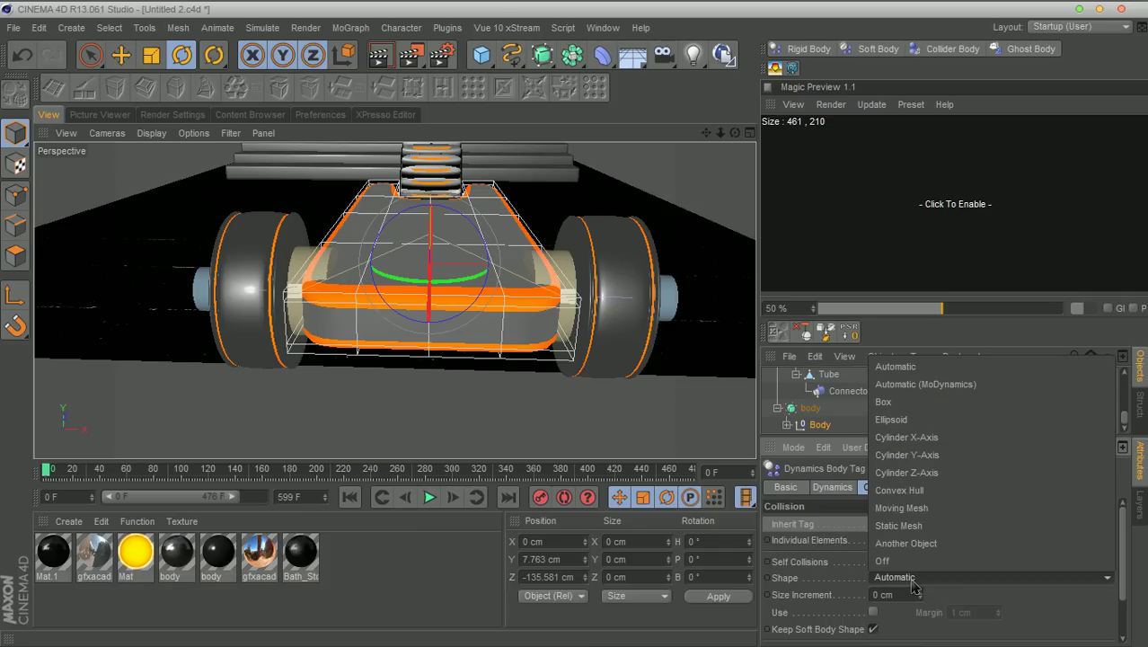
pyautogui.click(906, 509)
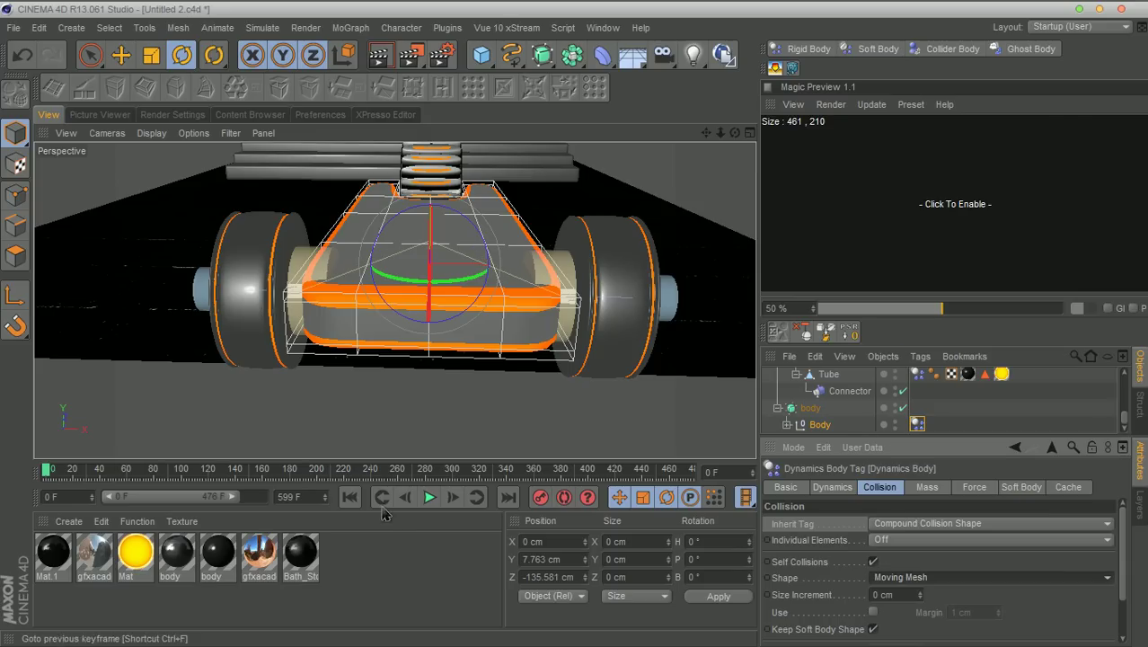
pyautogui.click(431, 498)
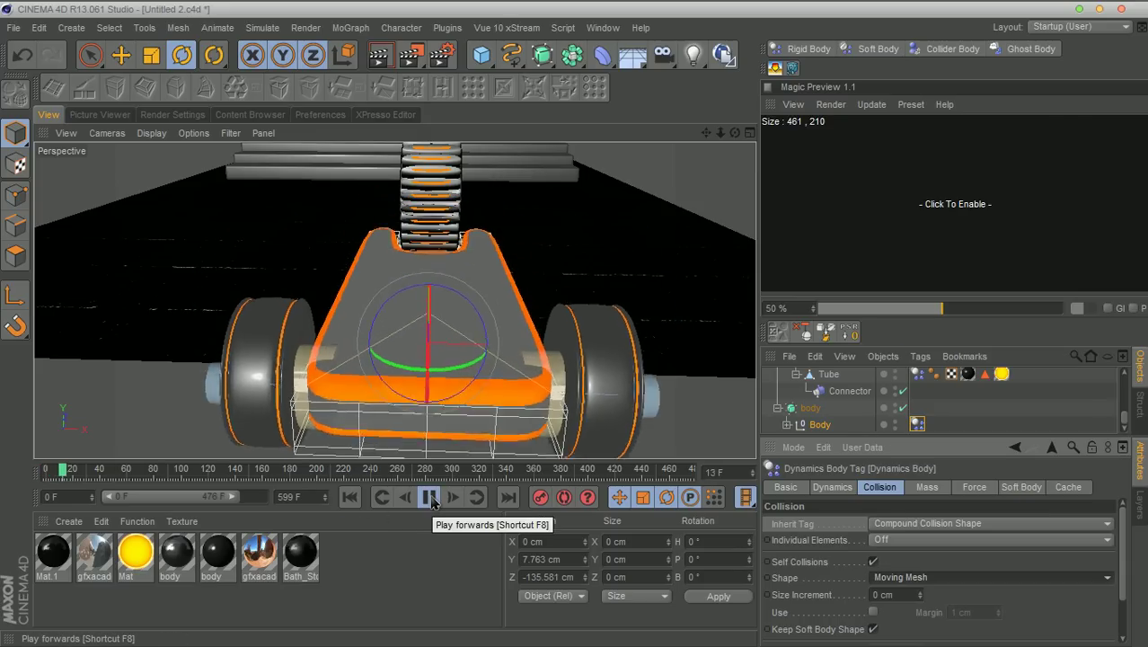
pyautogui.click(351, 498)
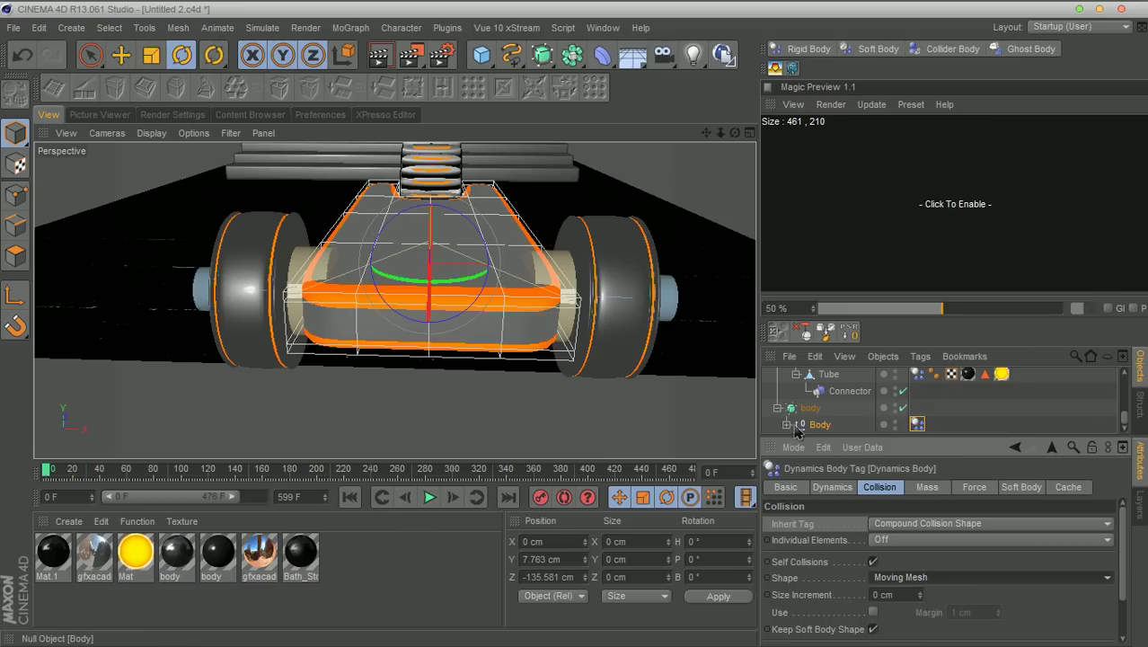
# Make the Ground object a Collider Body
pyautogui.scroll(5, 1107, 382)
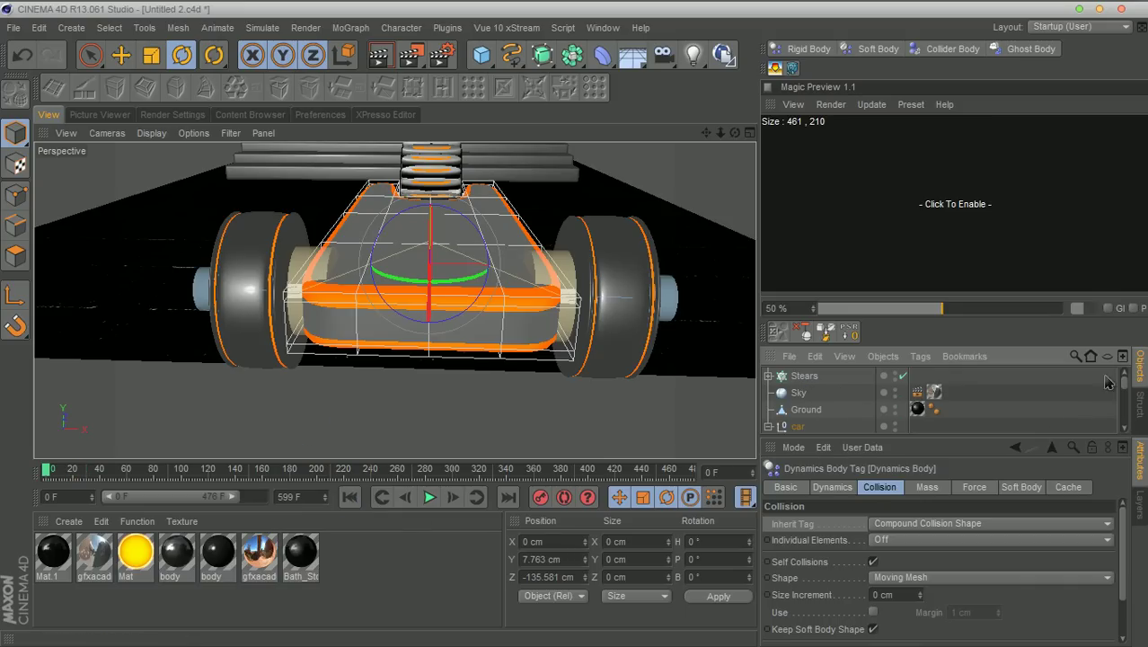
pyautogui.click(806, 409)
pyautogui.click(953, 49)
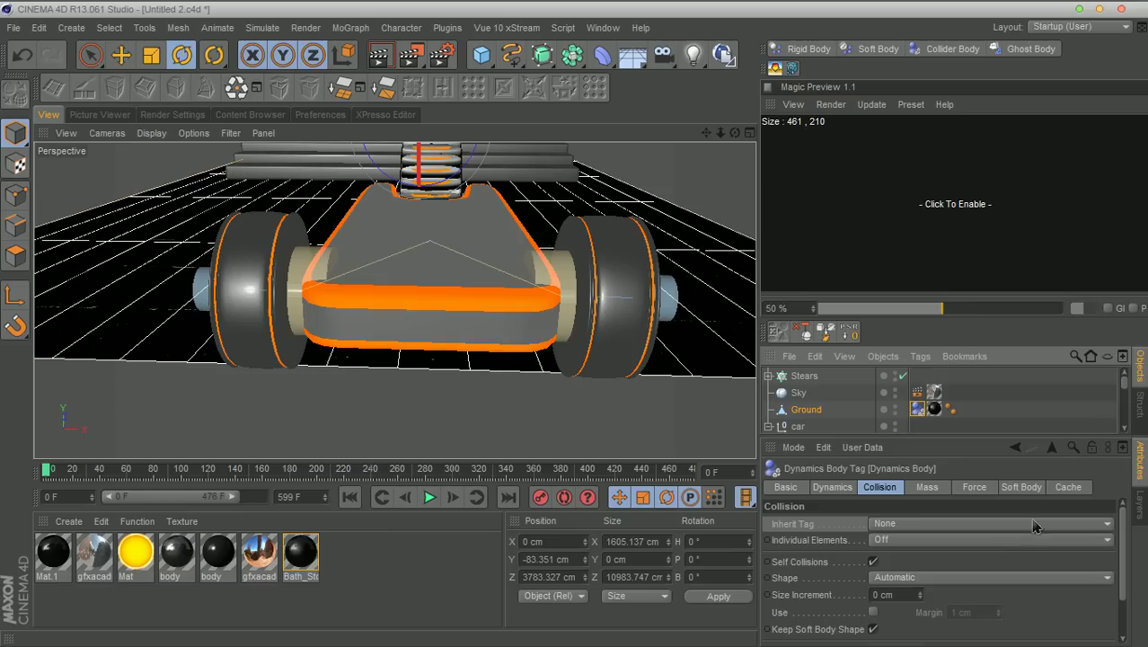
# Set the collision bounce of the Body null's dynamics tag to 5%
pyautogui.moveTo(1127, 393); pyautogui.dragTo(1125, 423)
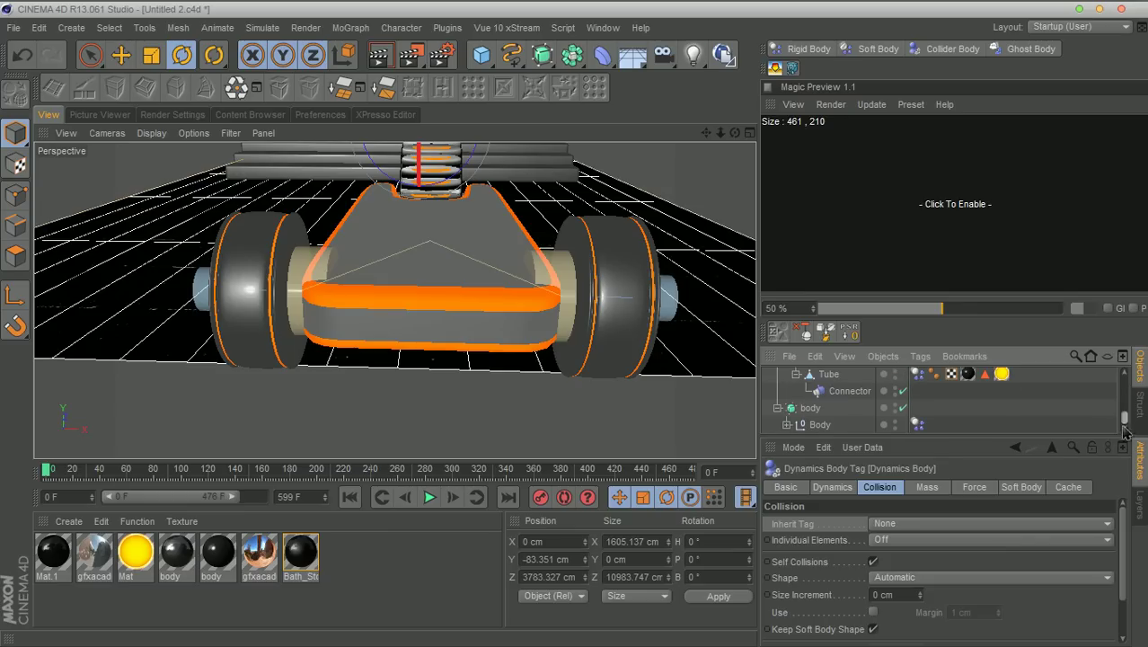
pyautogui.click(917, 424)
pyautogui.scroll(-2, 847, 629)
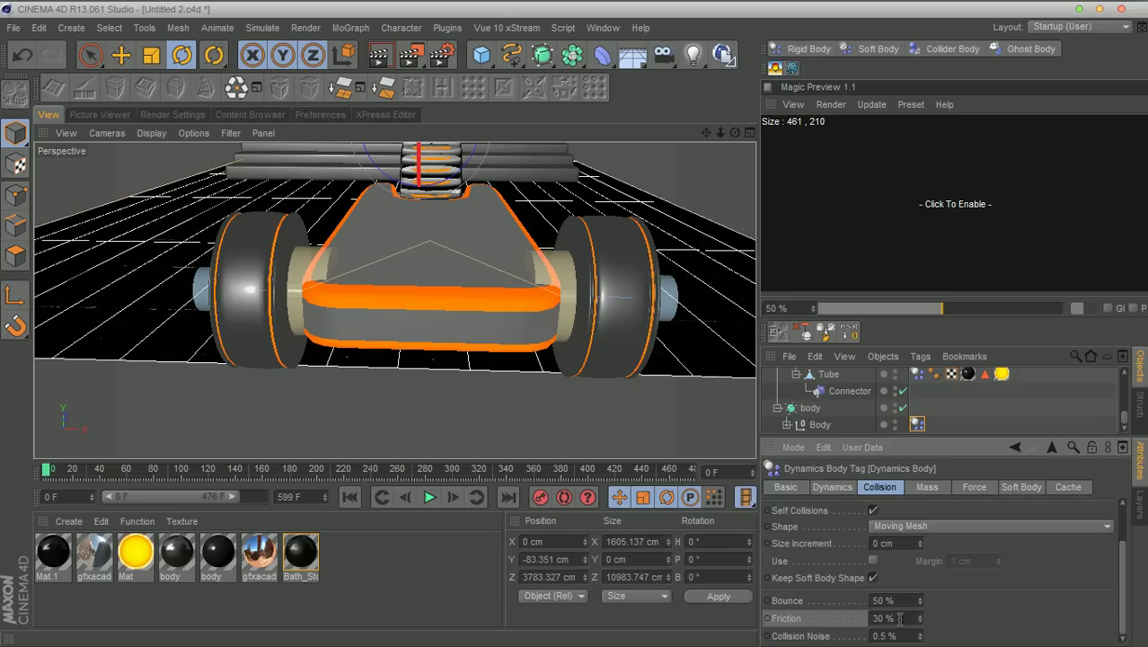
pyautogui.moveTo(889, 603); pyautogui.dragTo(832, 601)
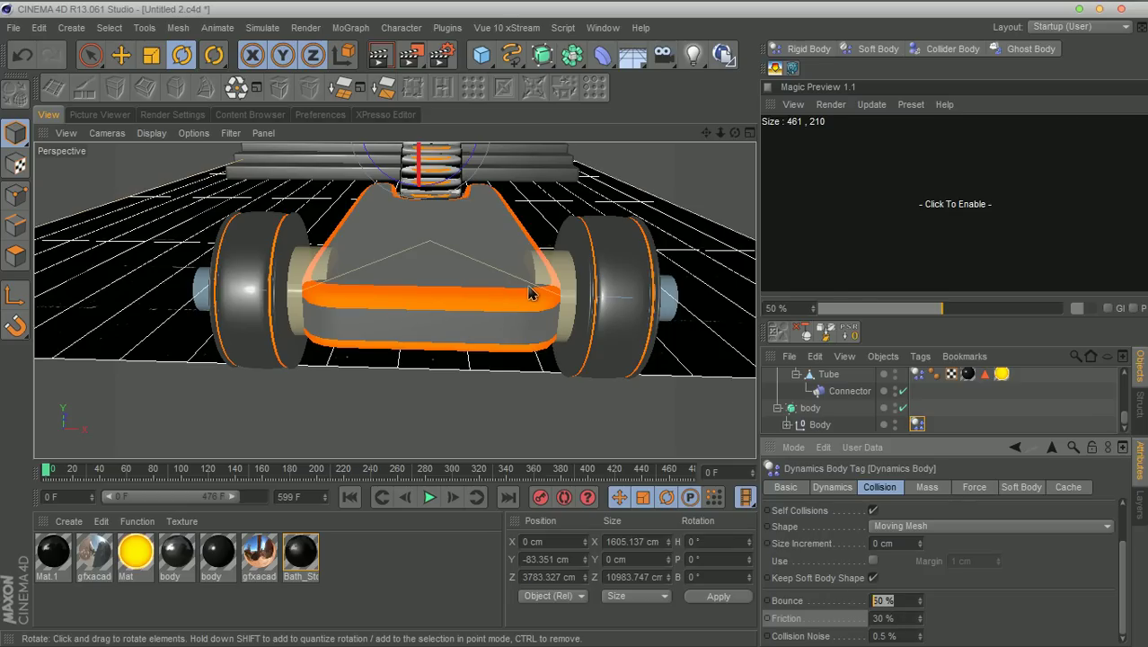
pyautogui.write('10')
pyautogui.press('Return')
pyautogui.moveTo(900, 601); pyautogui.dragTo(804, 601)
pyautogui.write('1')
pyautogui.click(885, 600)
pyautogui.write('5')
pyautogui.press('Return')
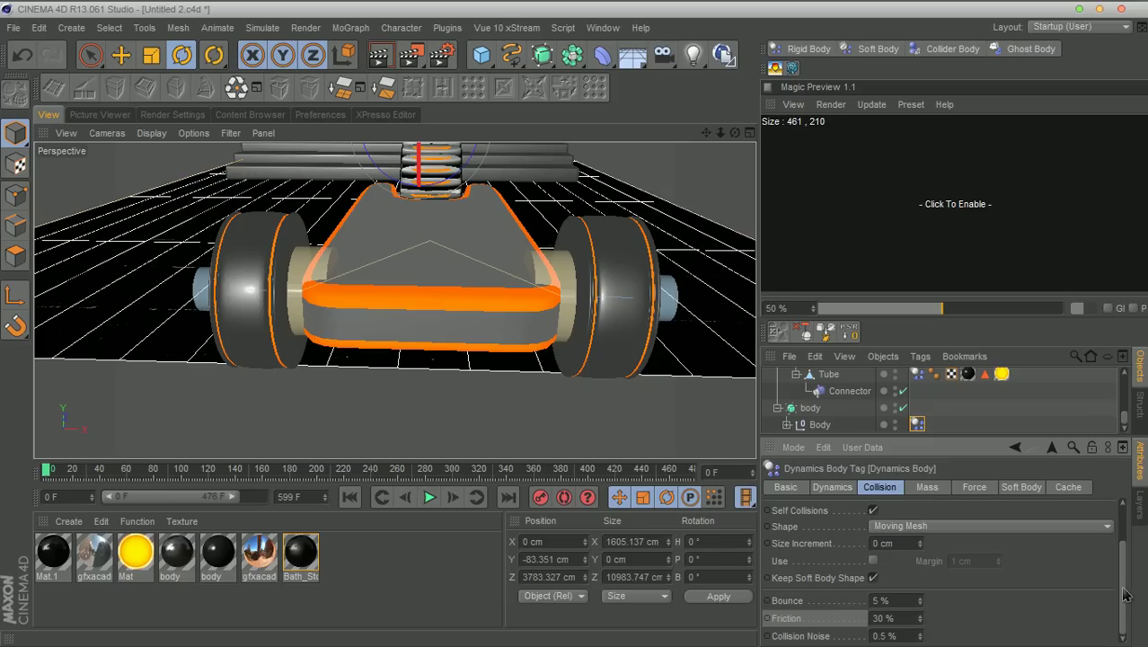
# Set the Ground's collision shape to Static Mesh
pyautogui.scroll(3, 1126, 595)
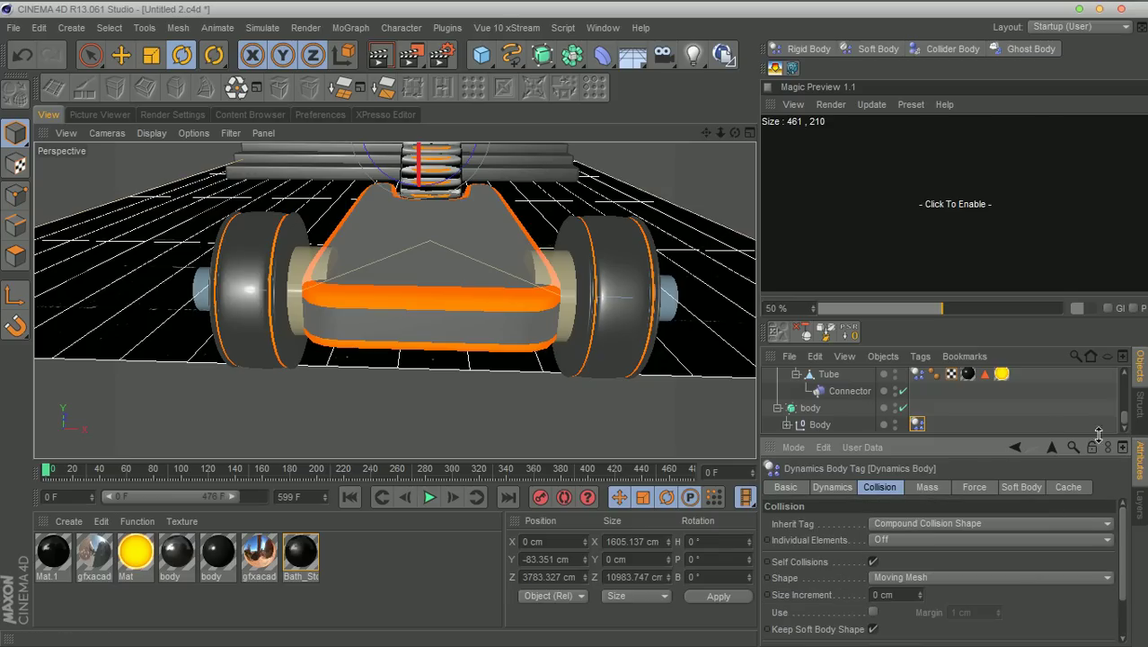
pyautogui.moveTo(1126, 420); pyautogui.dragTo(1123, 376)
pyautogui.click(917, 409)
pyautogui.click(899, 579)
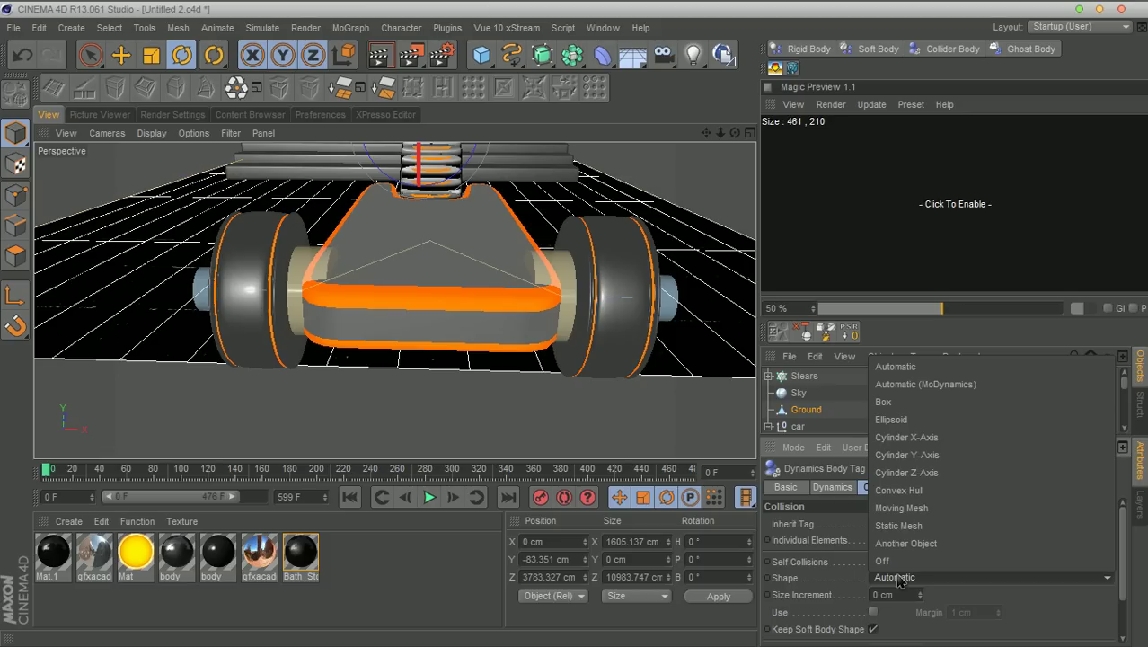
pyautogui.click(899, 526)
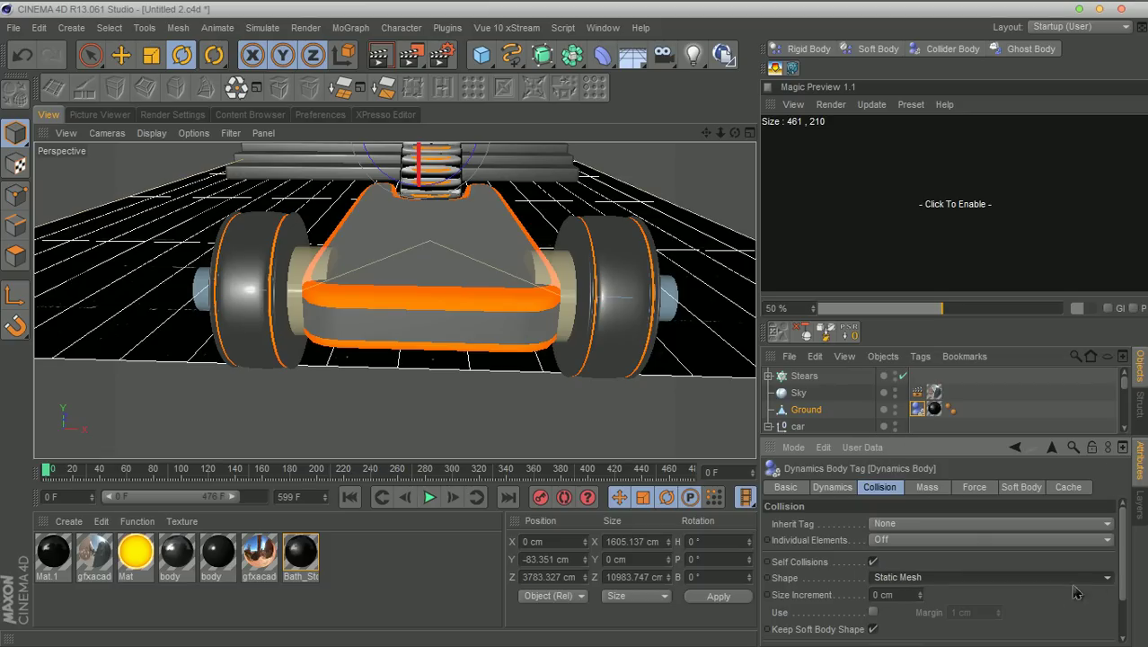
# Set the Ground's friction to 120% and bounce to 15%, and play the simulation briefly as a test
pyautogui.moveTo(1123, 578); pyautogui.dragTo(1123, 618)
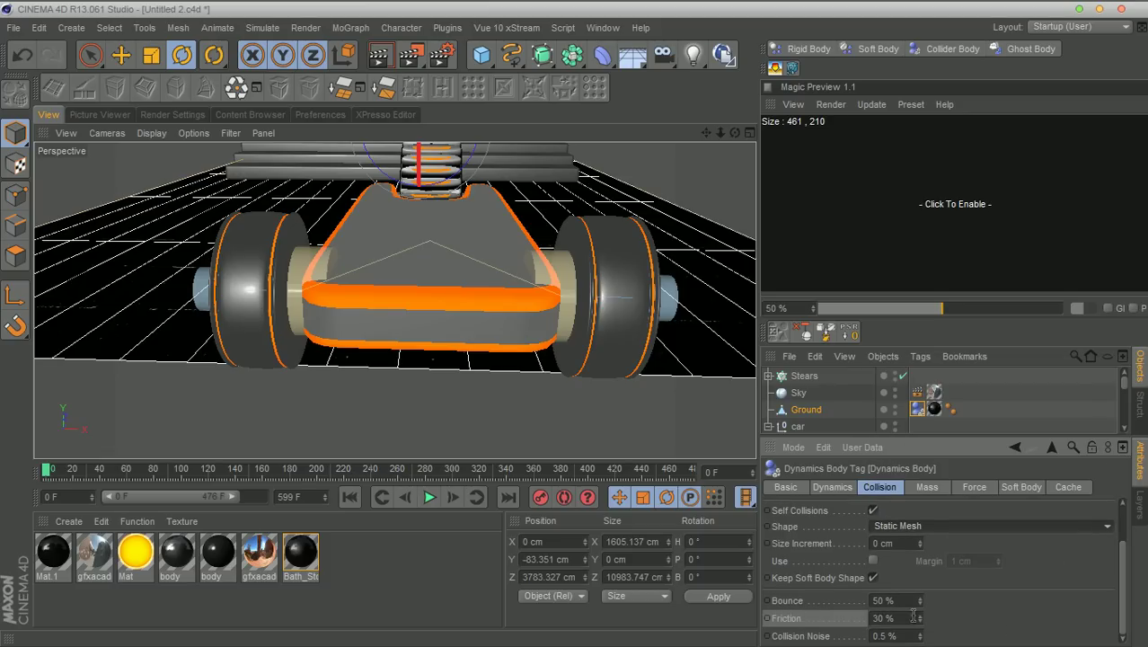
pyautogui.click(904, 618)
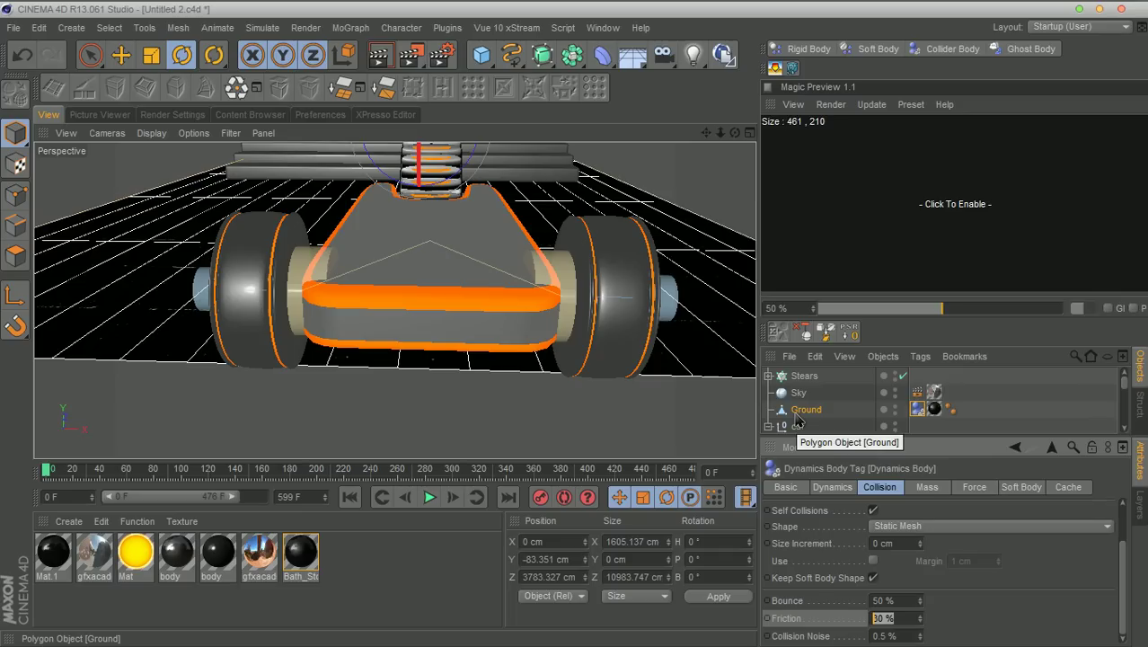
pyautogui.write('12')
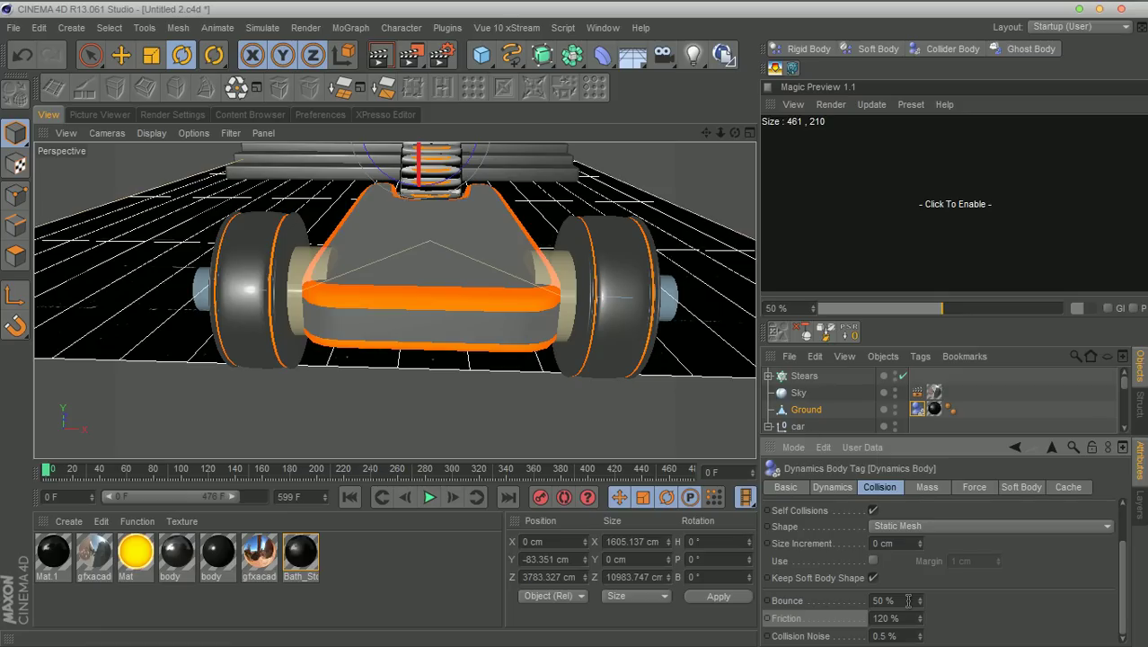
pyautogui.moveTo(906, 601); pyautogui.dragTo(824, 607)
pyautogui.write('1')
pyautogui.click(432, 500)
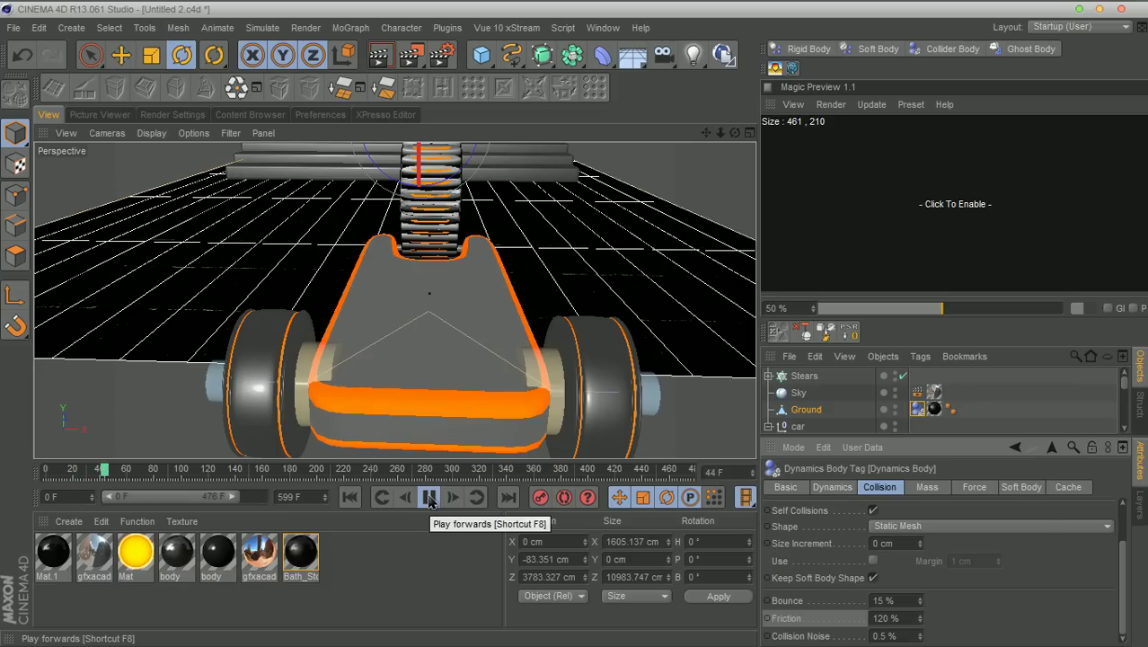
pyautogui.click(430, 499)
pyautogui.click(350, 497)
# Play the simulation briefly while viewing the car from the LeftWheel side, and return to the first frame
pyautogui.moveTo(735, 133); pyautogui.dragTo(647, 104)
pyautogui.click(505, 342)
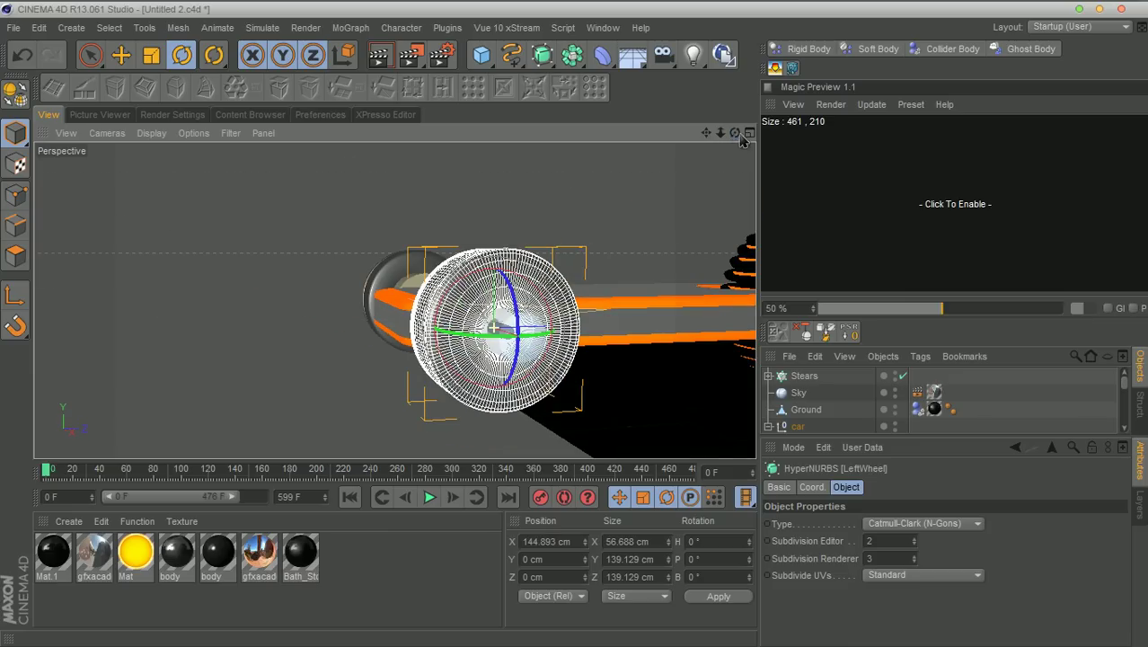
pyautogui.moveTo(706, 132)
pyautogui.mouseDown()
pyautogui.moveTo(478, 36)
pyautogui.moveTo(436, 38)
pyautogui.moveTo(656, 134)
pyautogui.moveTo(645, 134)
pyautogui.moveTo(741, 133)
pyautogui.moveTo(787, 149)
pyautogui.moveTo(708, 142)
pyautogui.moveTo(789, 165)
pyautogui.moveTo(804, 183)
pyautogui.mouseUp()
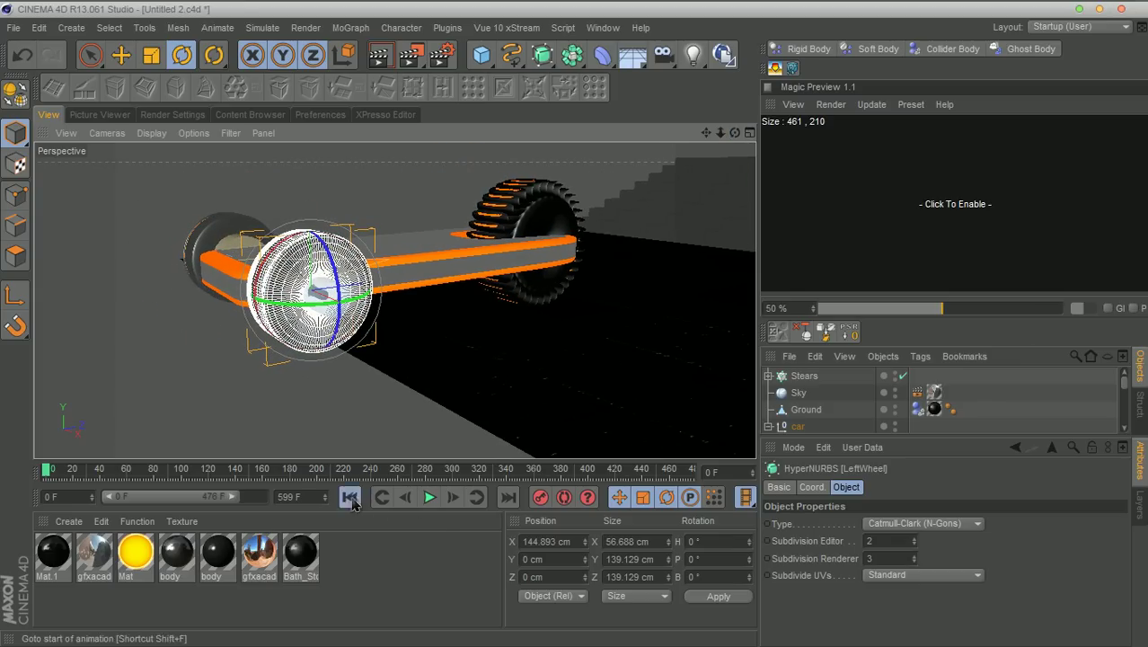
pyautogui.click(429, 499)
pyautogui.click(429, 500)
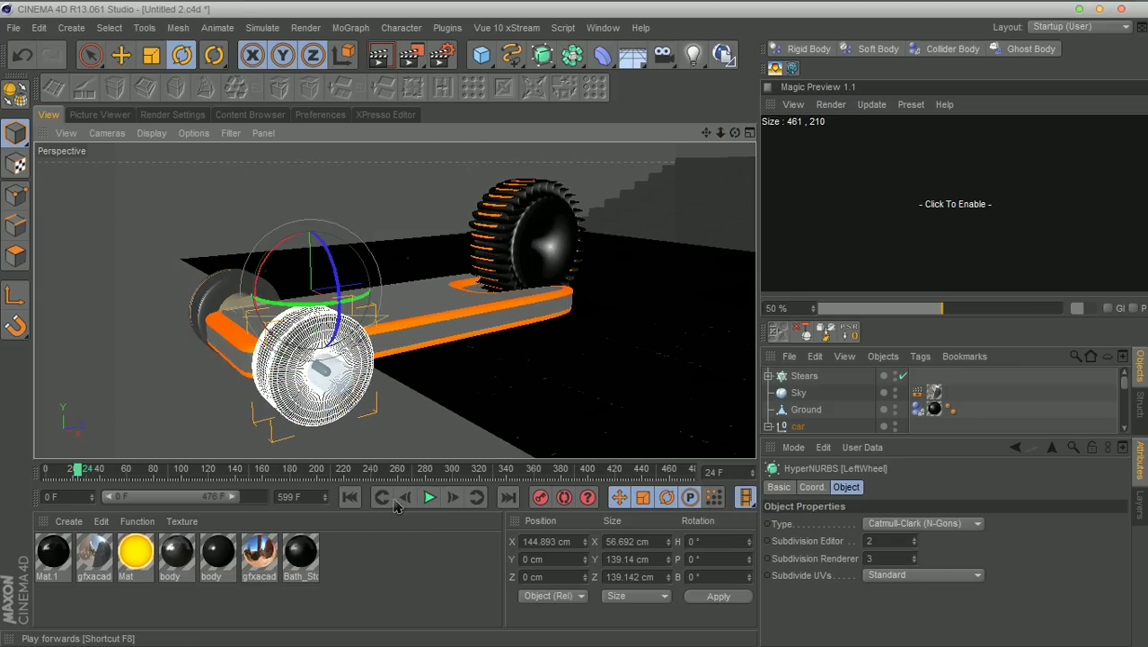
pyautogui.click(349, 498)
# Replay the simulation from the big wheel's end of the car and rewind to the start
pyautogui.moveTo(735, 132); pyautogui.dragTo(607, 128)
pyautogui.moveTo(735, 132)
pyautogui.mouseDown()
pyautogui.moveTo(683, 132)
pyautogui.moveTo(731, 135)
pyautogui.mouseUp()
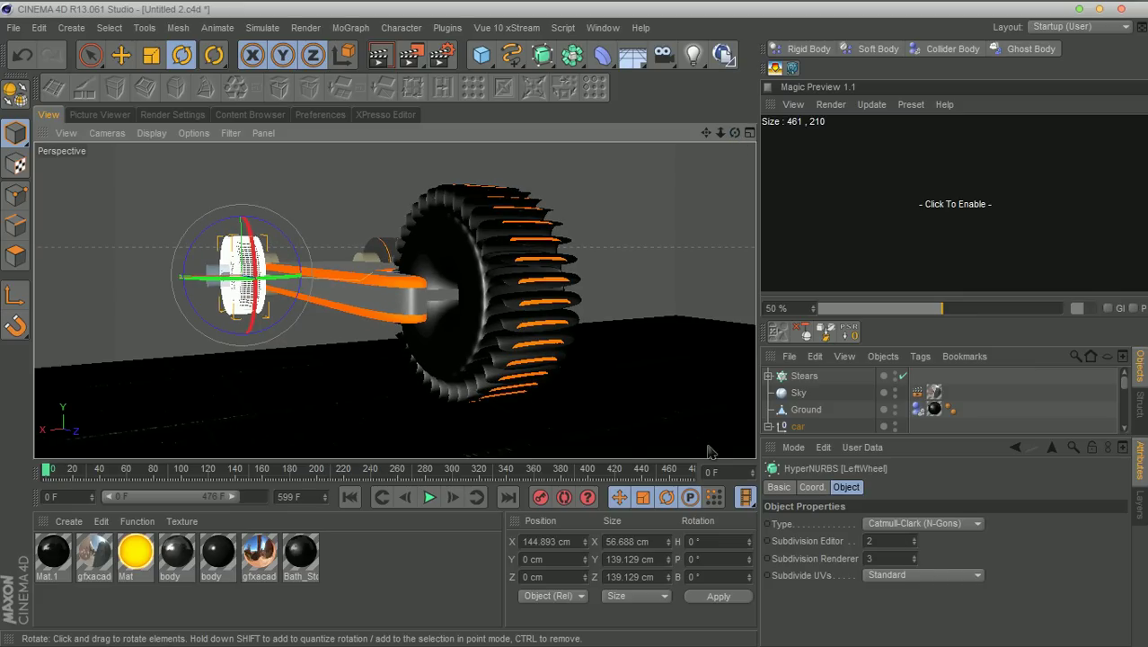
pyautogui.click(429, 497)
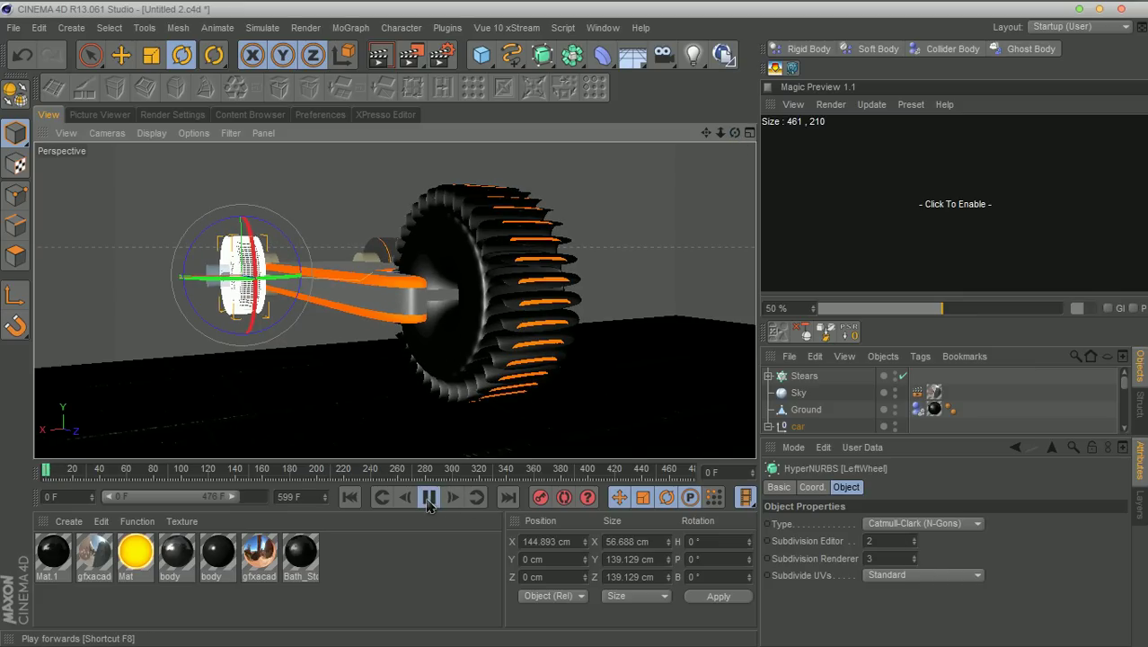
pyautogui.click(350, 497)
# Collapse the wheels and body groups in the car hierarchy and select the Tube under BIG-WHEEL
pyautogui.click(466, 350)
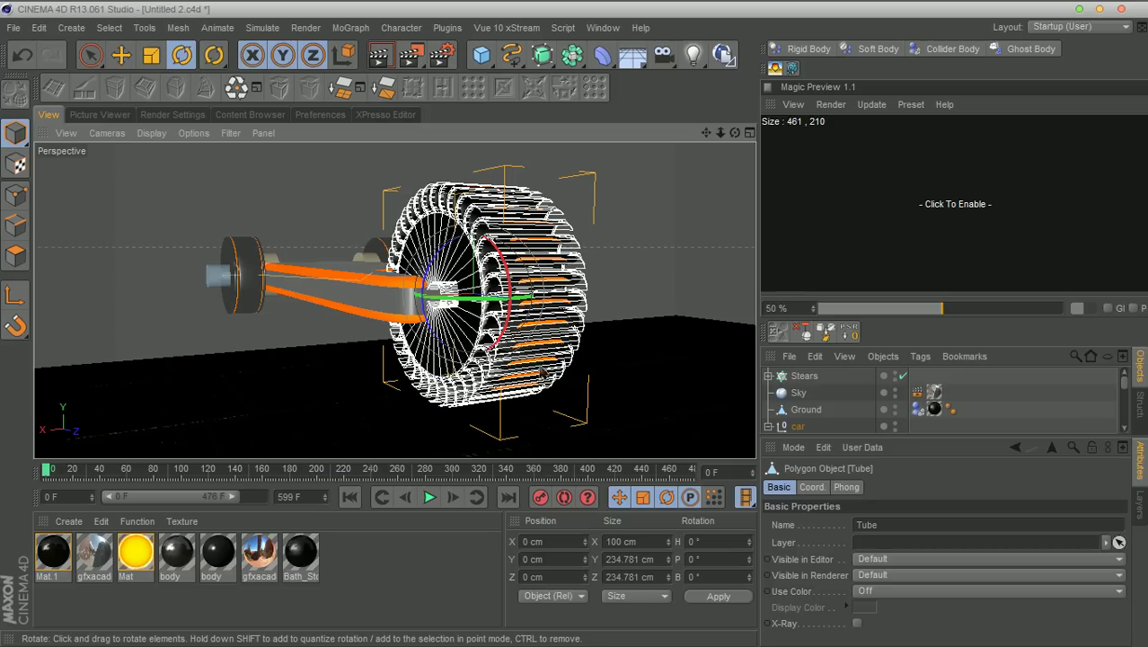
pyautogui.moveTo(735, 133); pyautogui.dragTo(777, 132)
pyautogui.moveTo(557, 140); pyautogui.dragTo(539, 141)
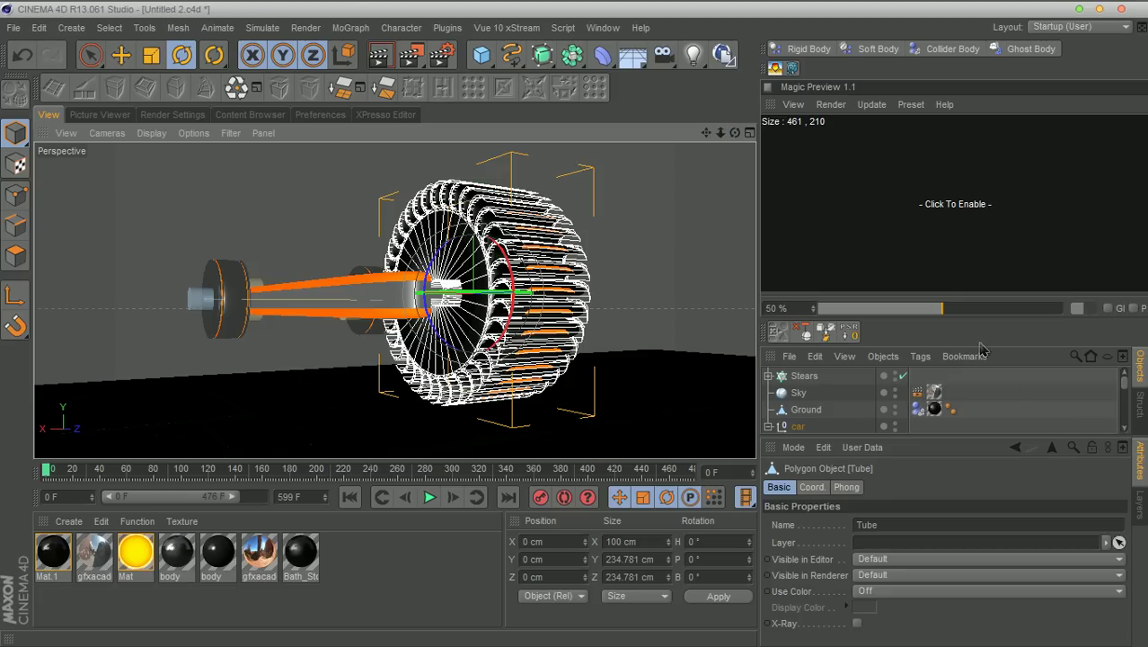
pyautogui.moveTo(997, 439); pyautogui.dragTo(964, 610)
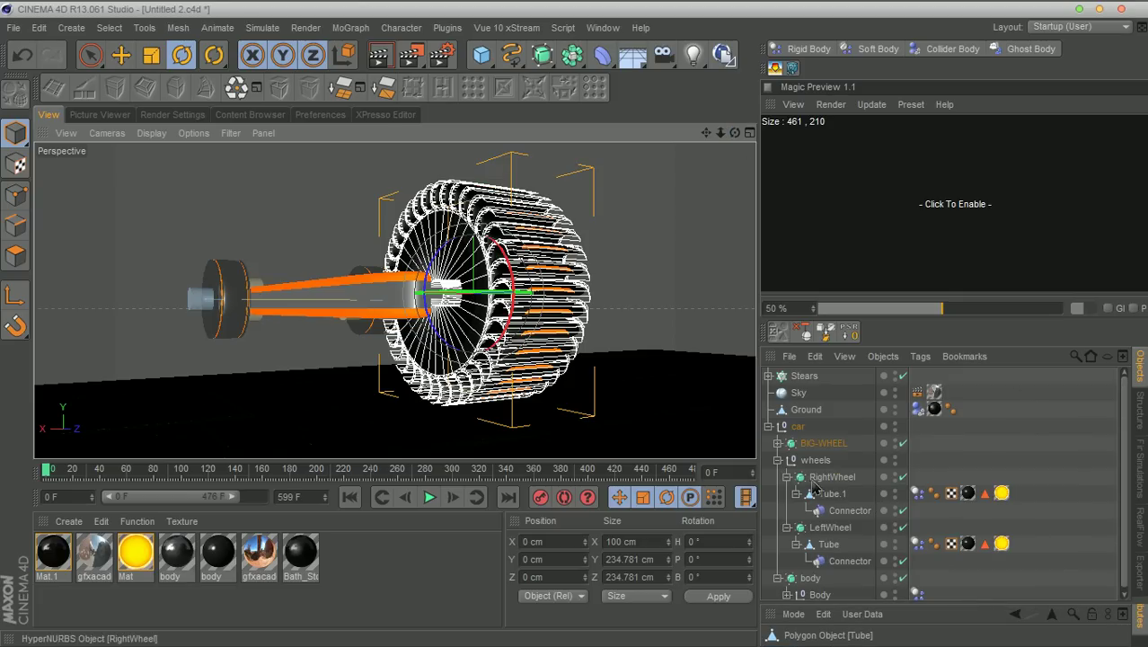
pyautogui.click(778, 460)
pyautogui.click(806, 443)
pyautogui.click(778, 477)
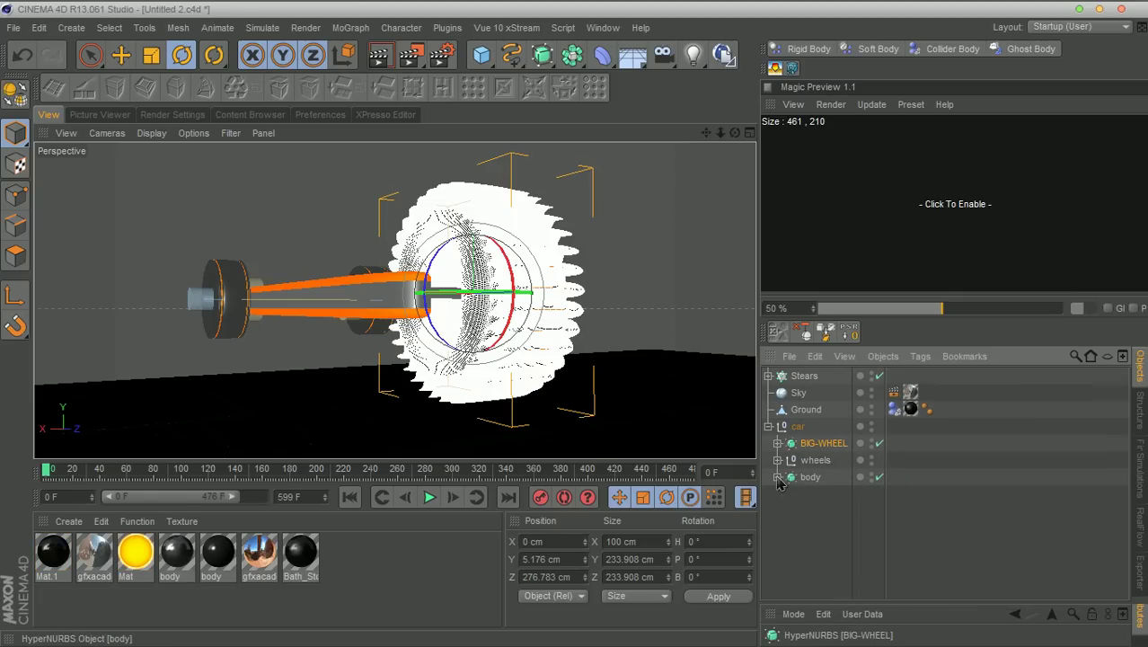
pyautogui.click(779, 443)
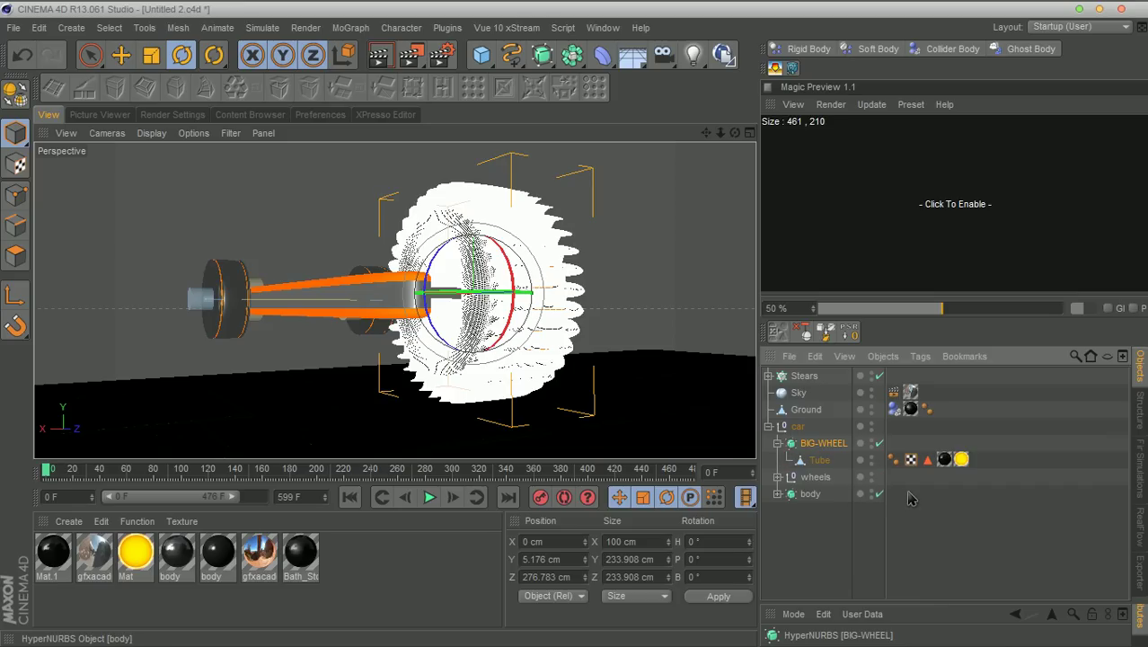
pyautogui.click(818, 460)
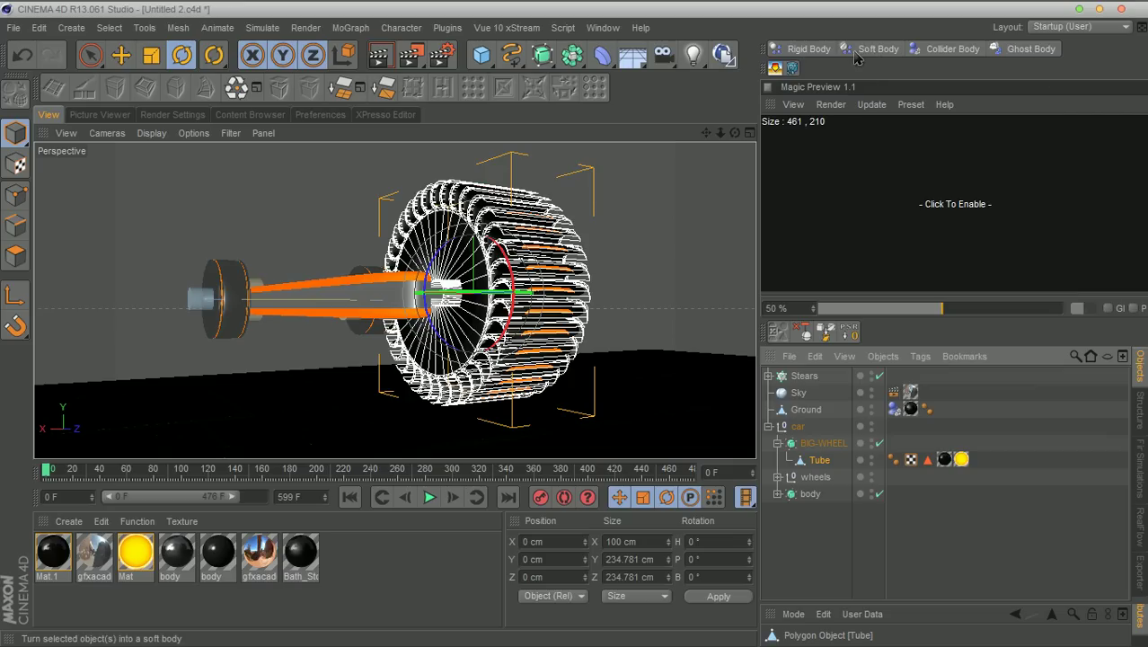
# Try a Rigid Body tag on the BIG-WHEEL Tube, check its Soft Body settings, and delete the tag
pyautogui.click(810, 52)
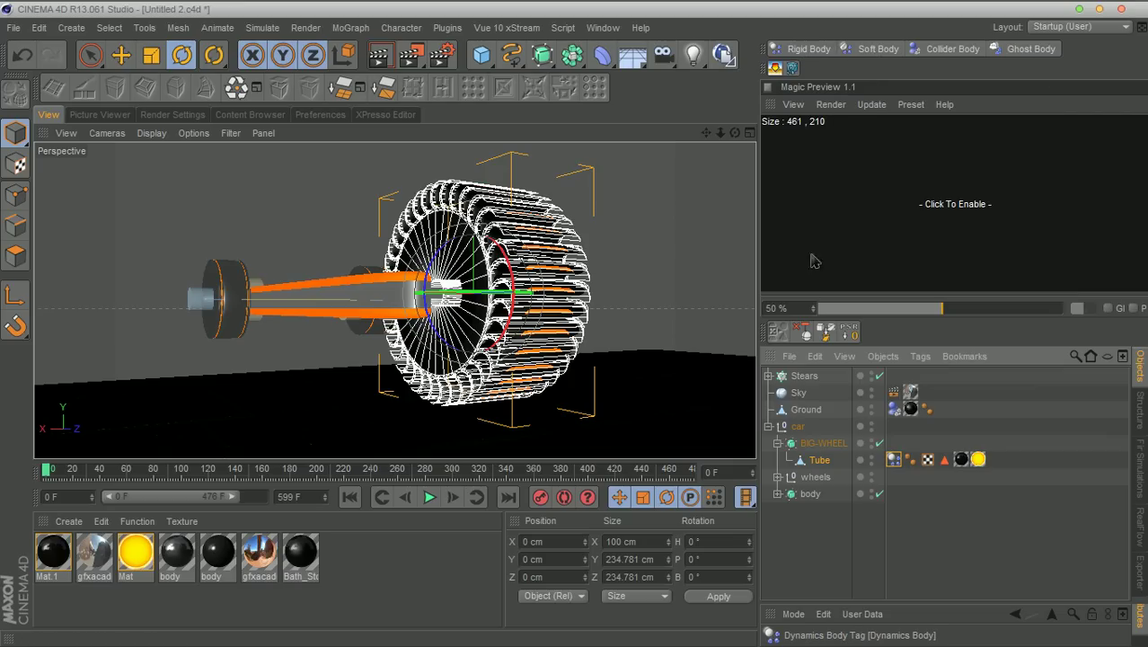
pyautogui.moveTo(943, 602); pyautogui.dragTo(943, 413)
pyautogui.click(1023, 455)
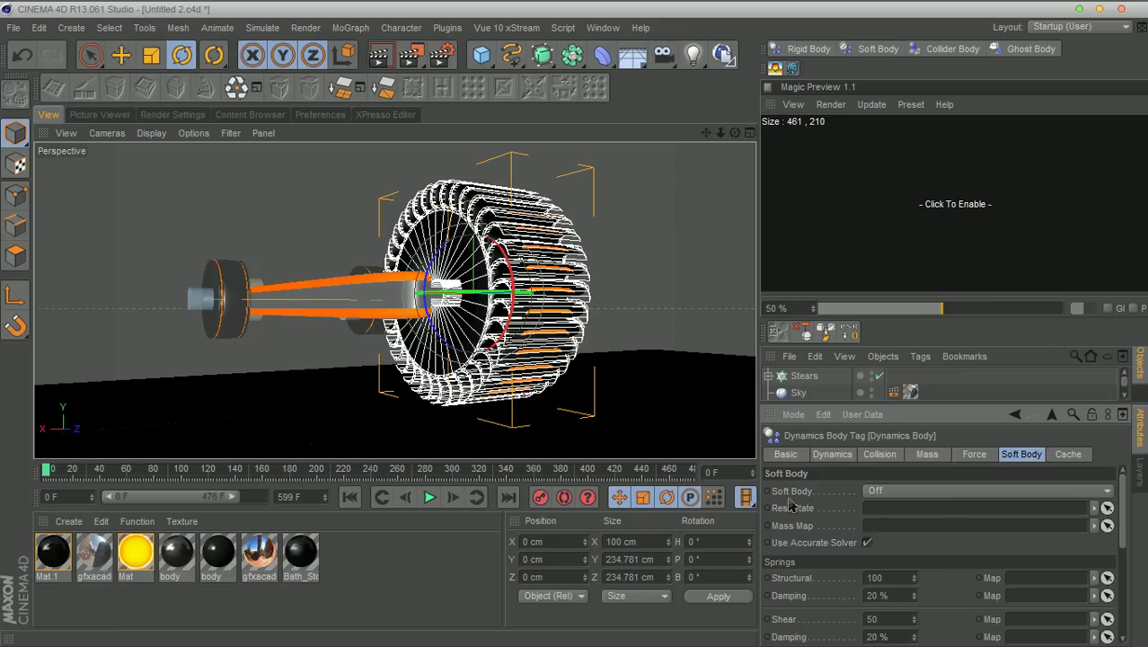
pyautogui.moveTo(960, 406); pyautogui.dragTo(908, 595)
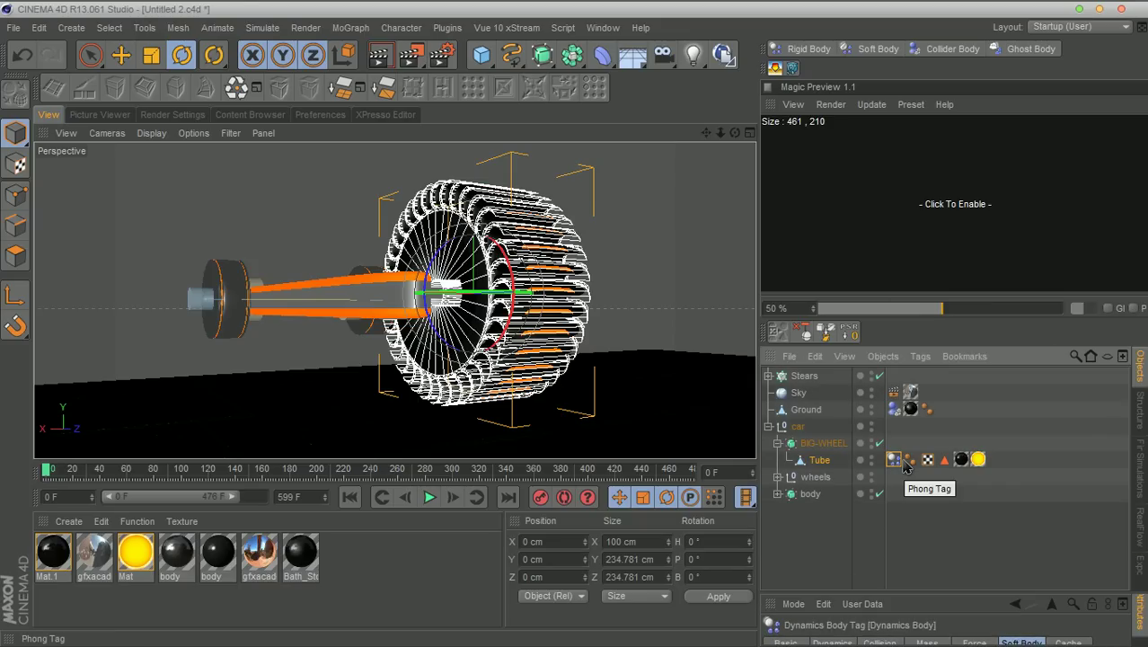
pyautogui.press('Delete')
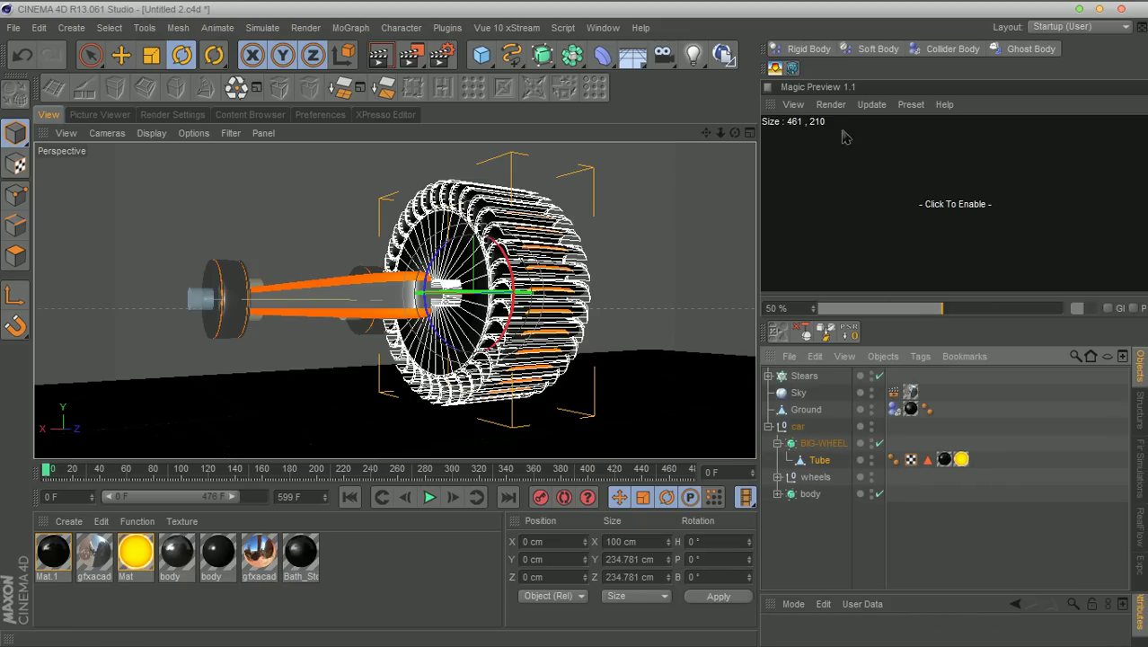
# Make the BIG-WHEEL Tube a Soft Body made of polygons/lines and review its soft body settings
pyautogui.click(867, 55)
pyautogui.moveTo(936, 591); pyautogui.dragTo(907, 403)
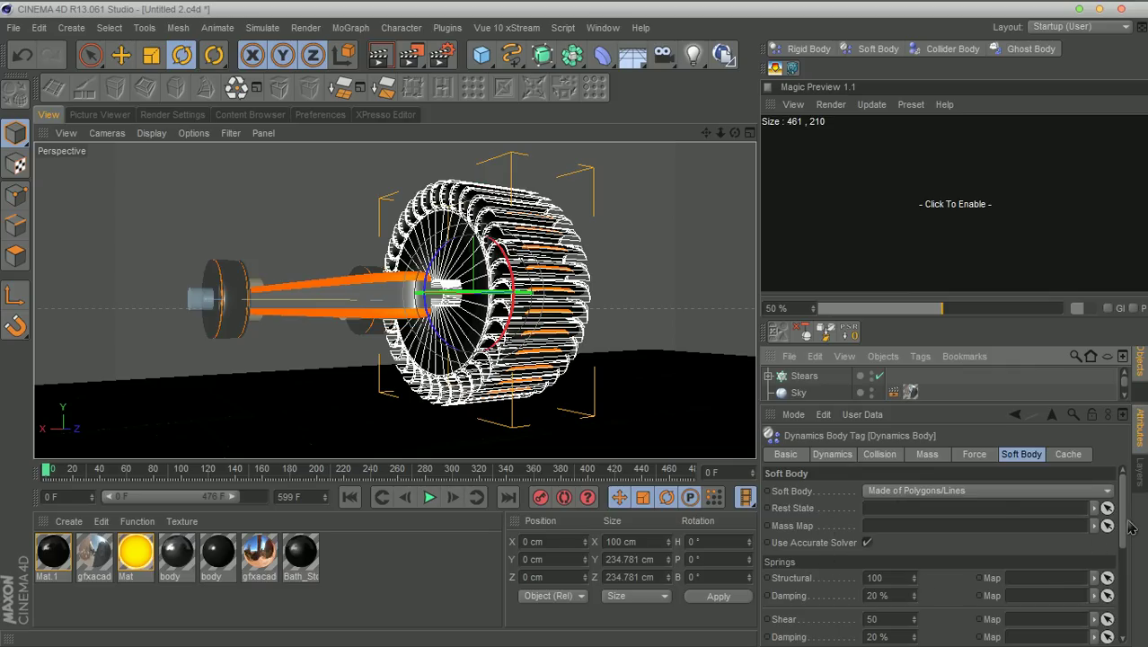
pyautogui.scroll(-3, 1125, 516)
pyautogui.scroll(3, 1122, 503)
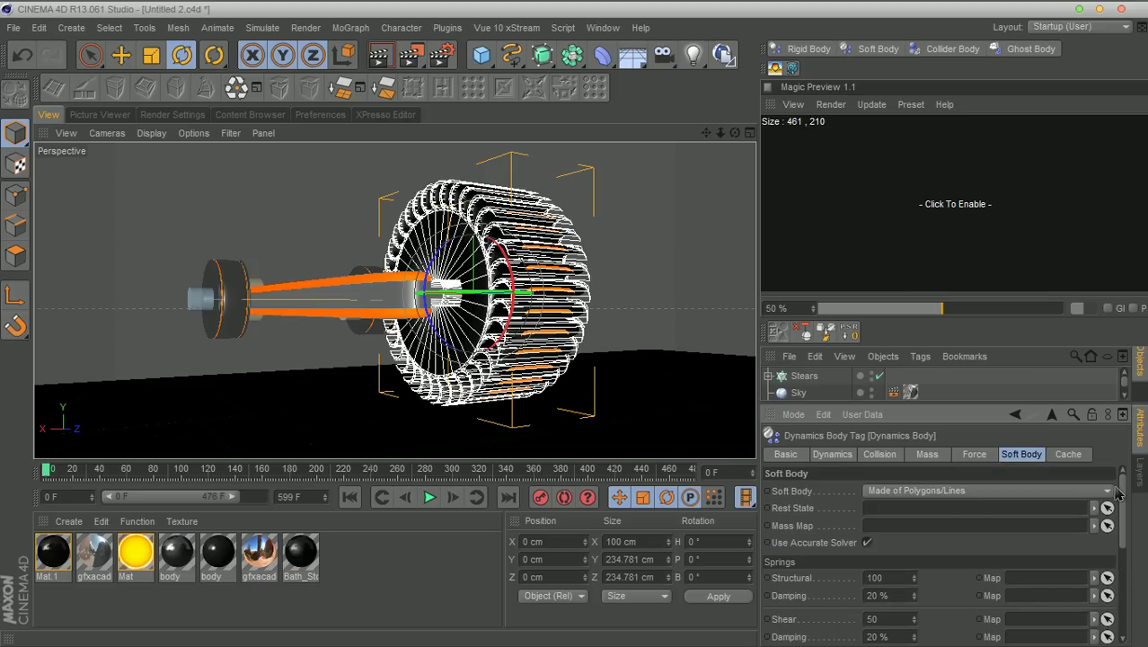
# Set the collision shape of the BIG-WHEEL Tube's dynamics tag to Moving Mesh
pyautogui.click(877, 455)
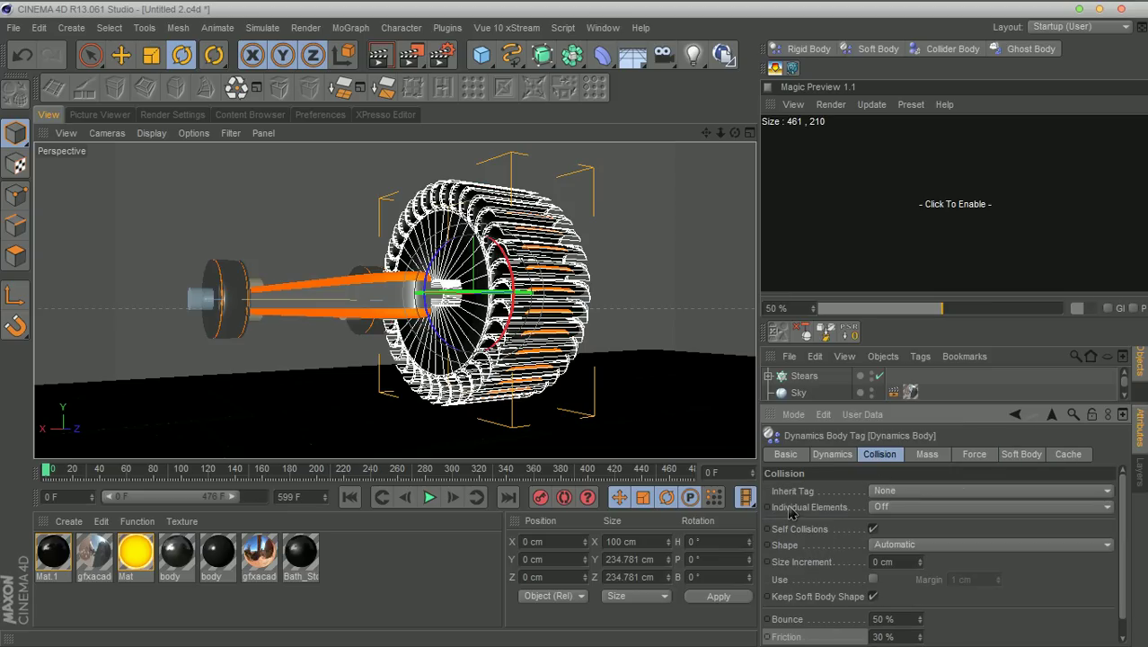
pyautogui.click(887, 546)
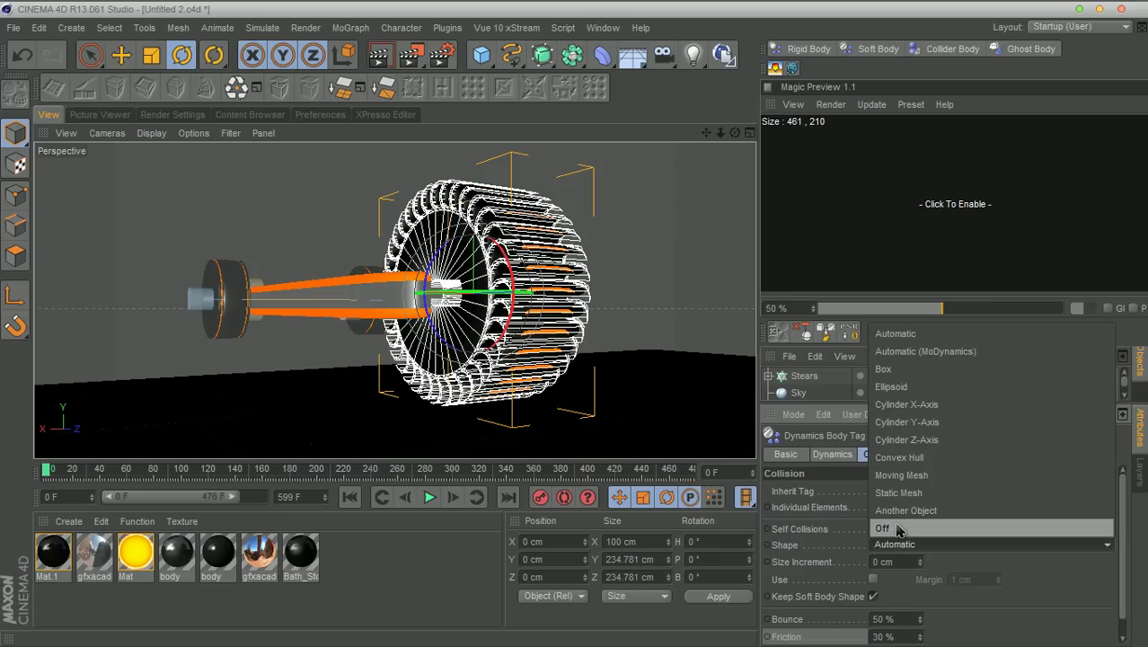
pyautogui.click(898, 476)
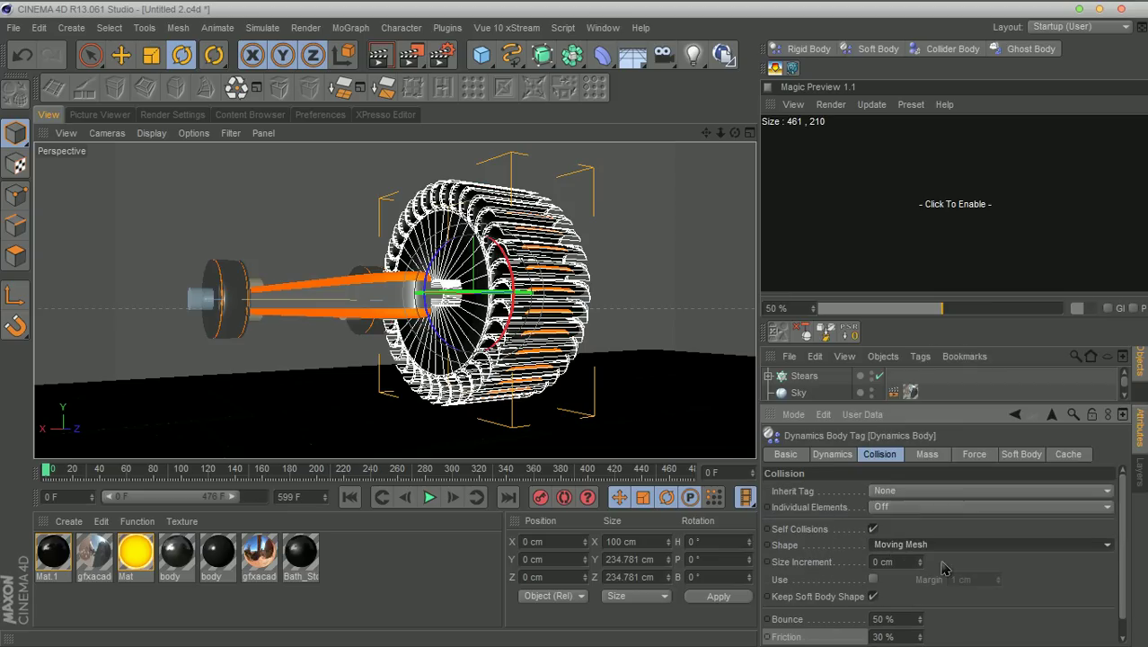
pyautogui.click(899, 544)
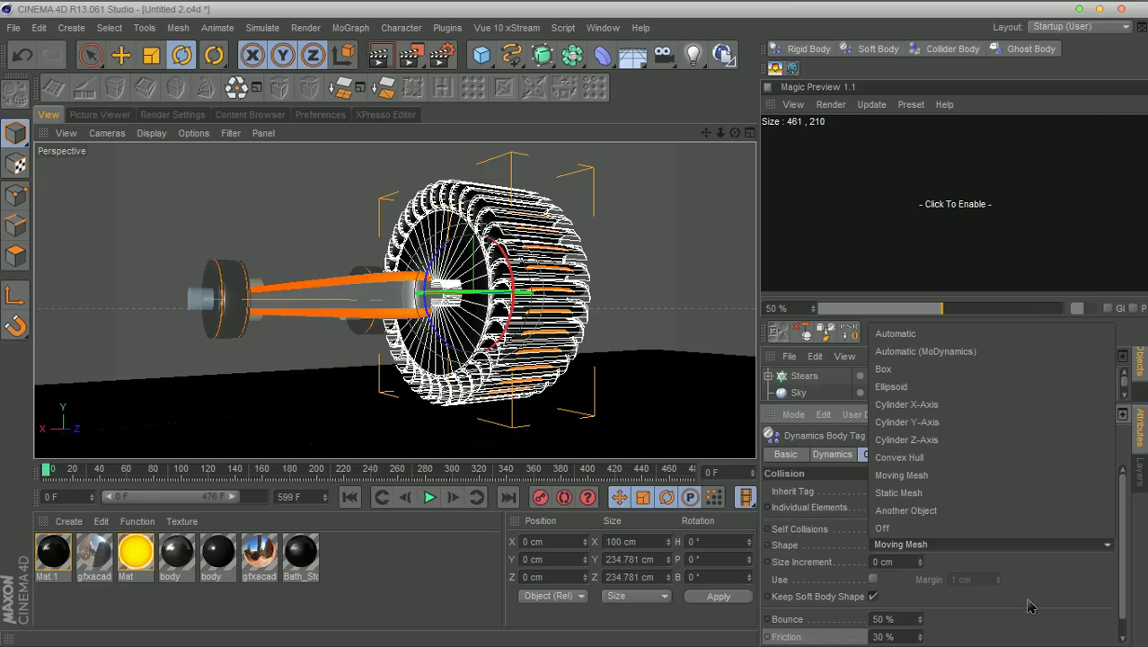
pyautogui.click(1125, 589)
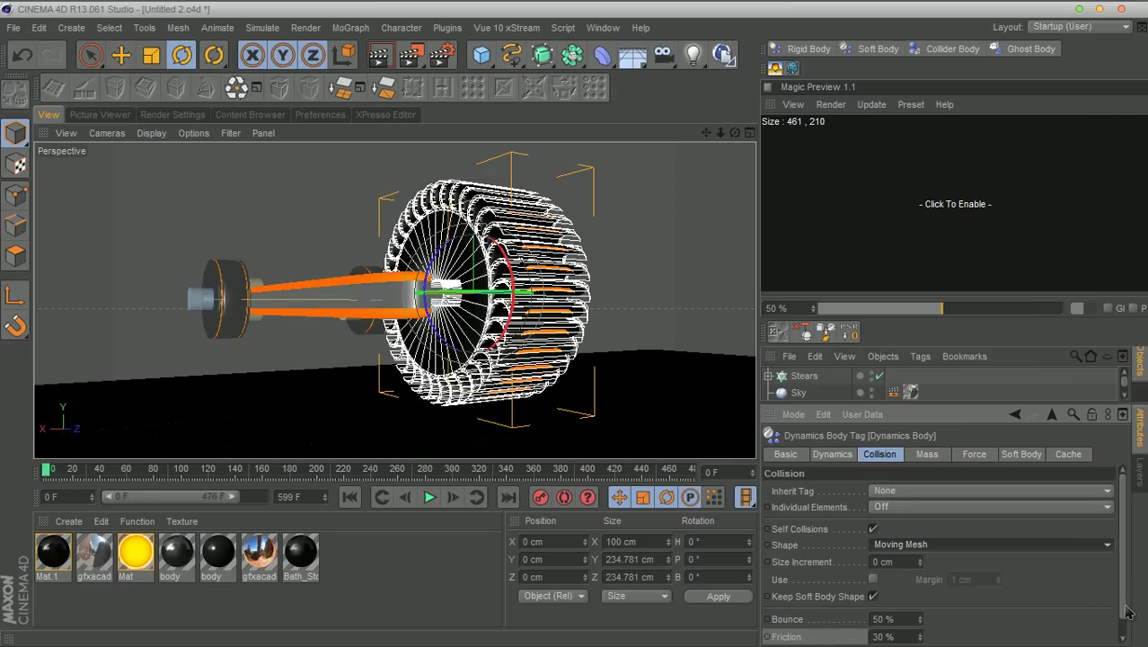
# Set the big wheel's collision friction to 100% and bounce to 10%
pyautogui.moveTo(1126, 607); pyautogui.dragTo(1126, 629)
pyautogui.click(894, 620)
pyautogui.click(901, 618)
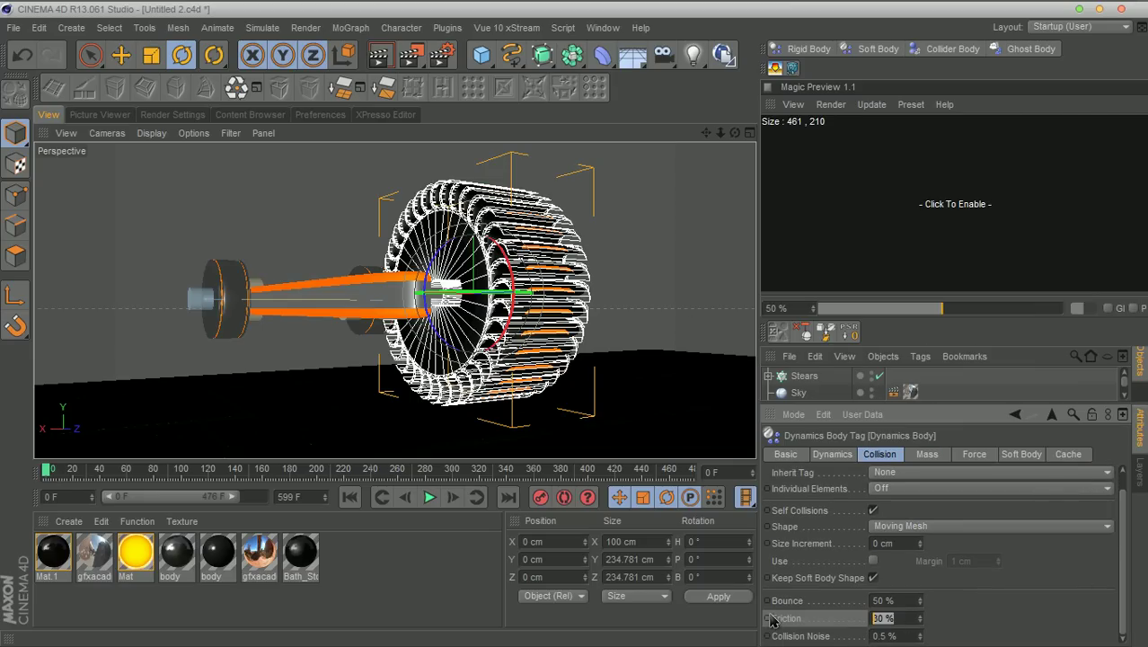
pyautogui.write('10')
pyautogui.click(883, 600)
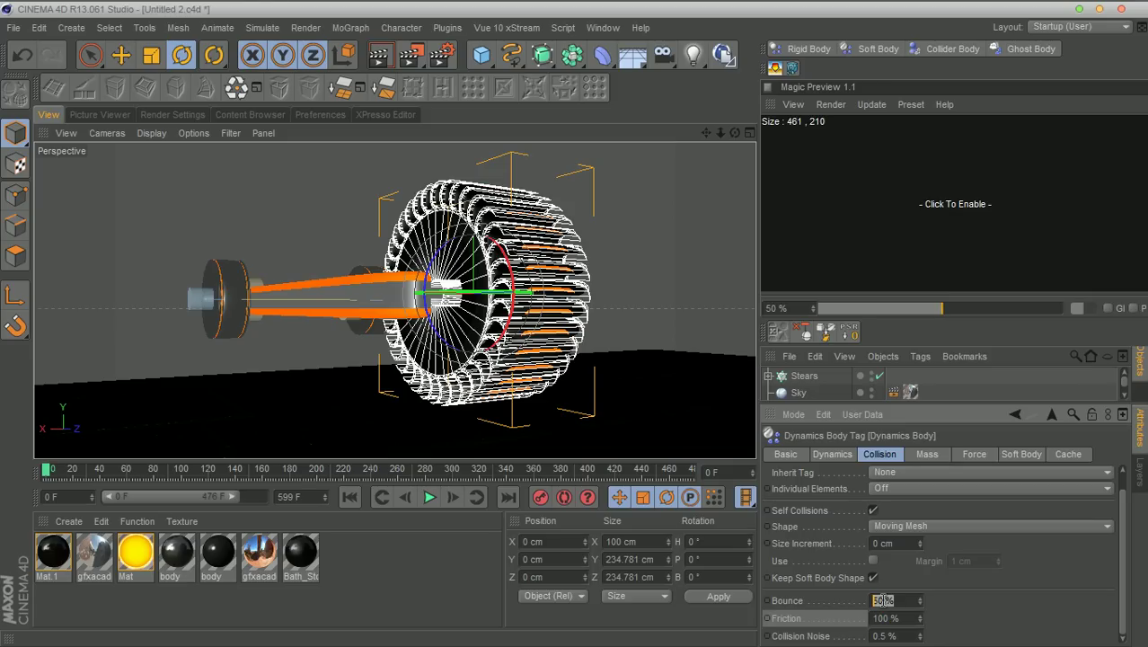
pyautogui.write('10')
# Play a few frames of the simulation to test the soft-body big wheel, and rewind
pyautogui.click(428, 498)
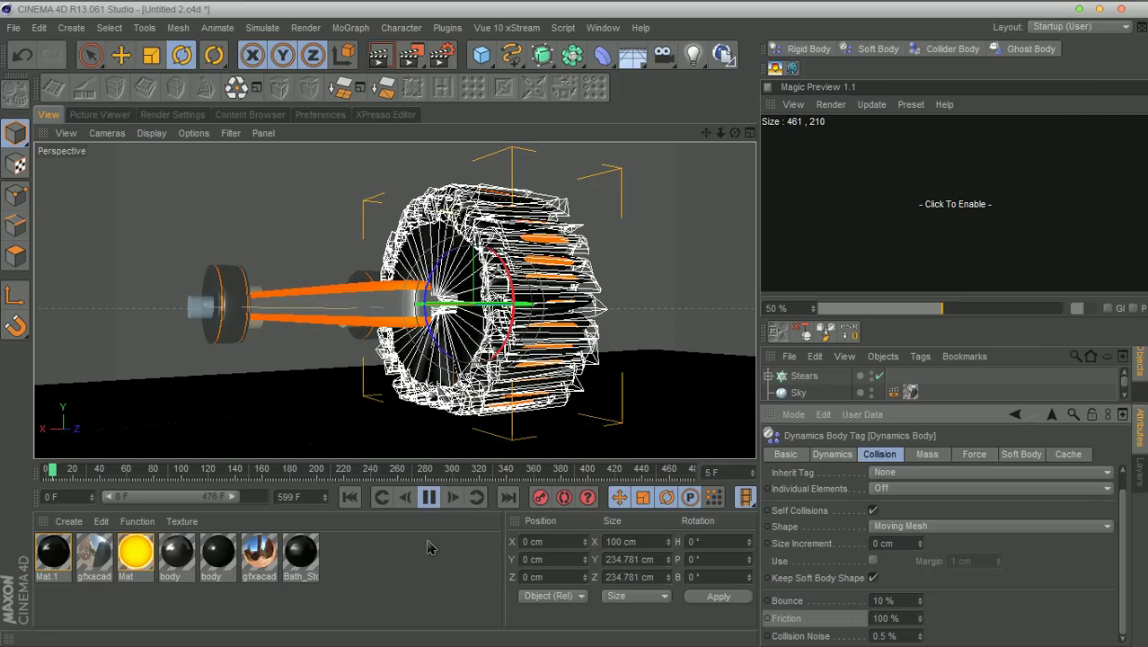
pyautogui.press('F8')
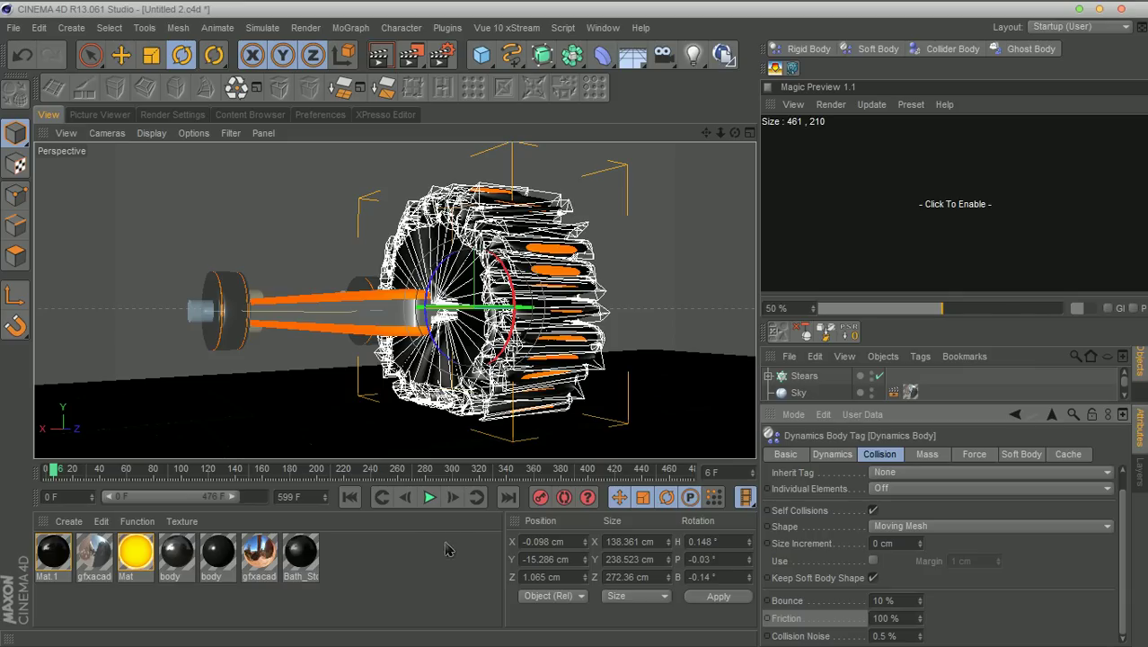
pyautogui.click(354, 505)
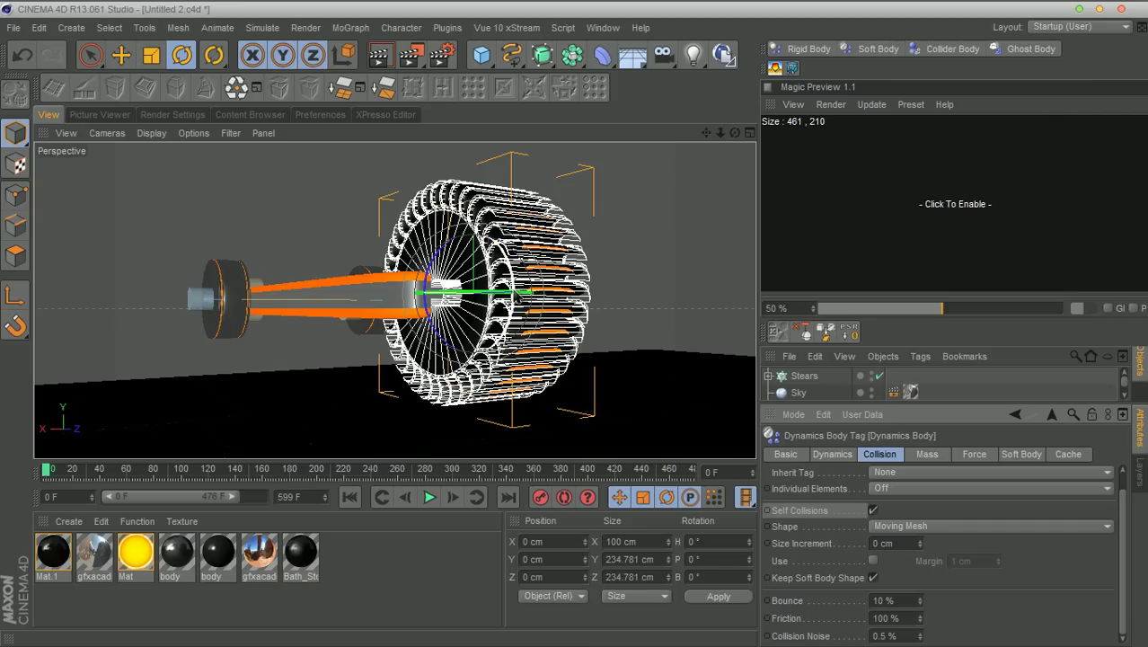
# Turn off Self Collisions and Use Accurate Solver in the big wheel's dynamics tag
pyautogui.click(873, 510)
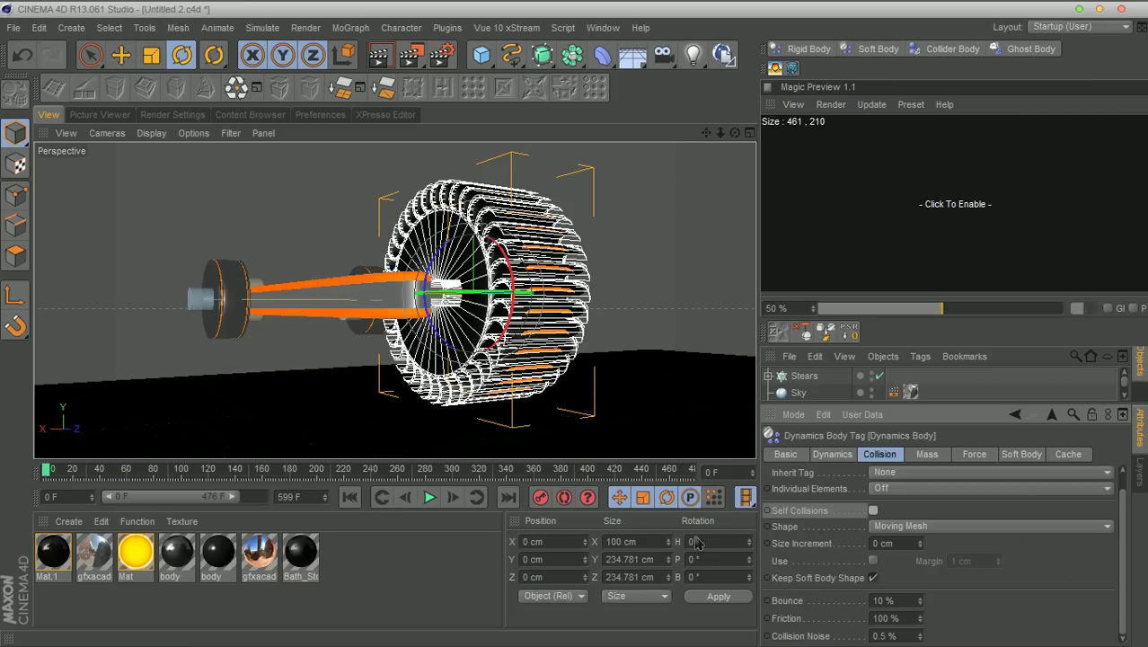
pyautogui.click(1018, 456)
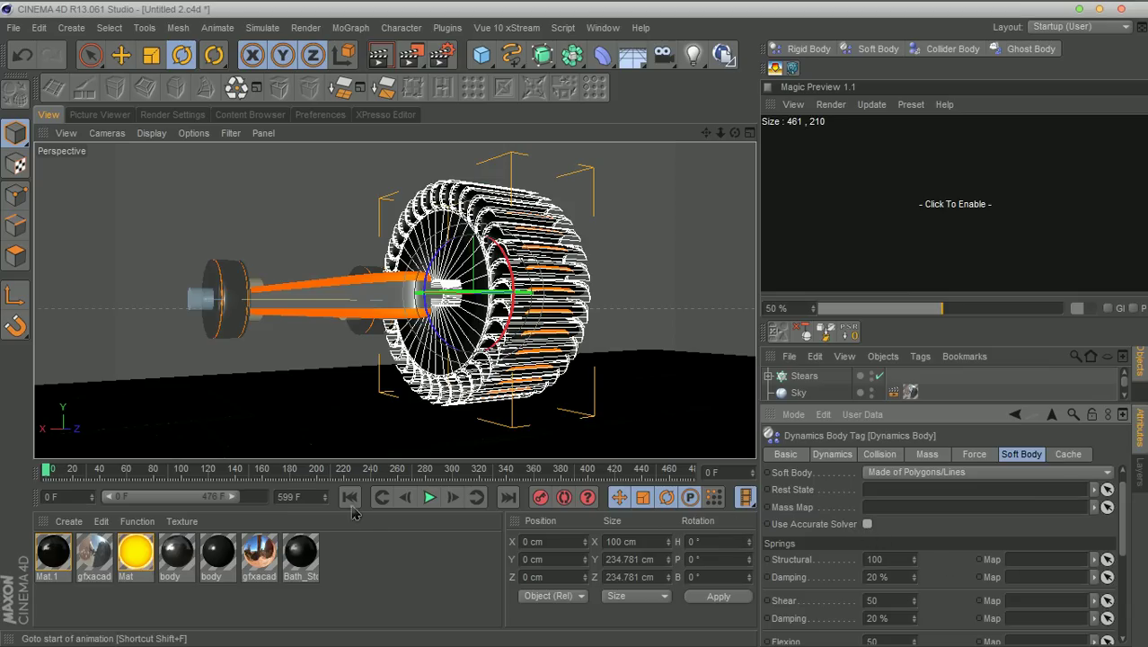
# Run the simulation twice from the start to examine how the soft big wheel deforms on the ground
pyautogui.click(428, 502)
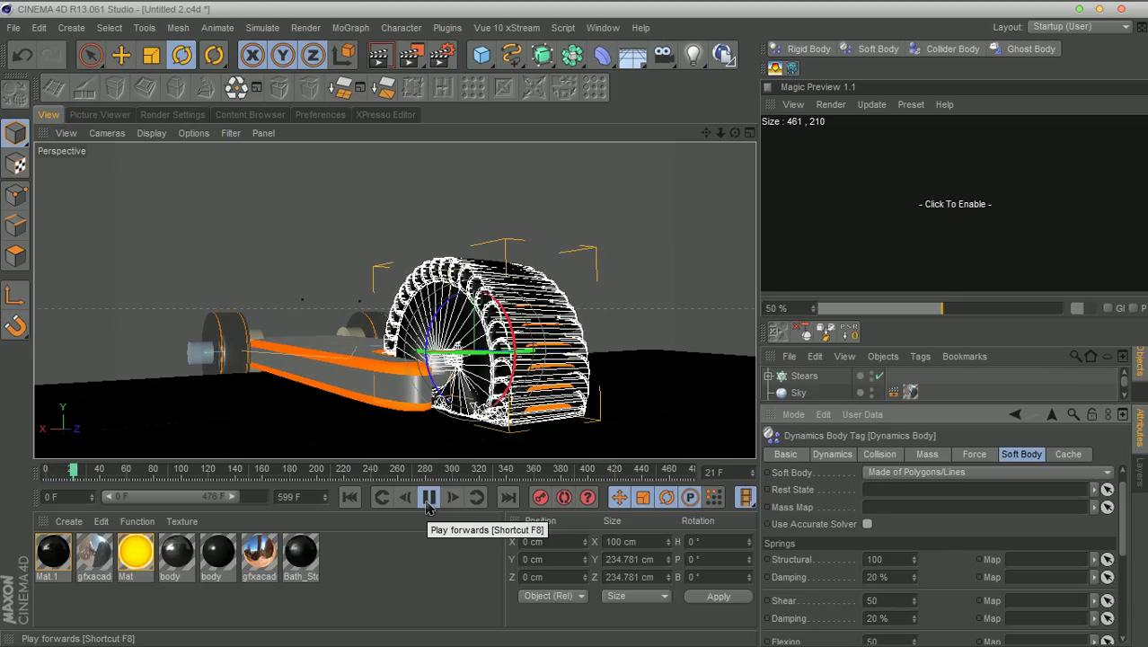
pyautogui.click(428, 501)
pyautogui.click(350, 498)
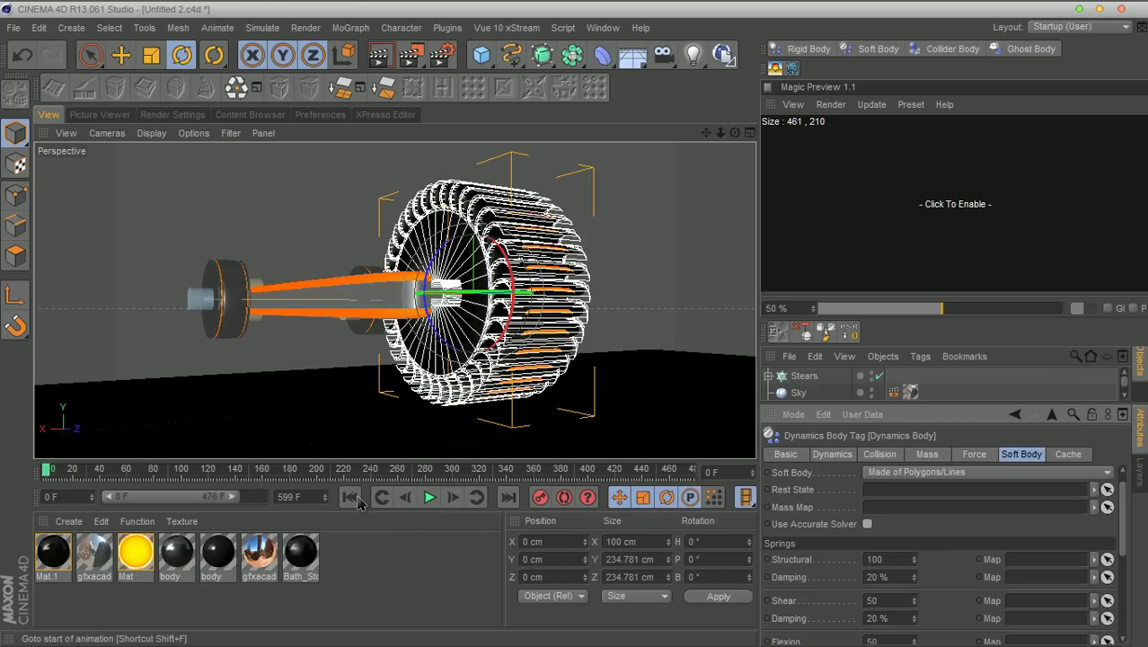
pyautogui.click(429, 498)
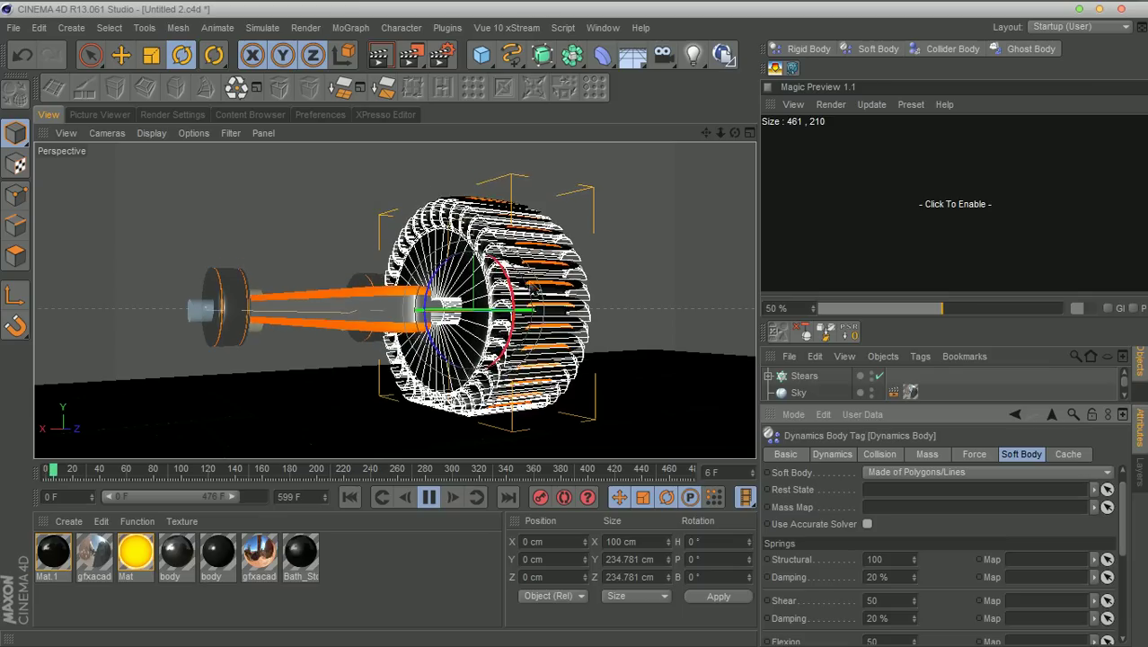
pyautogui.click(429, 497)
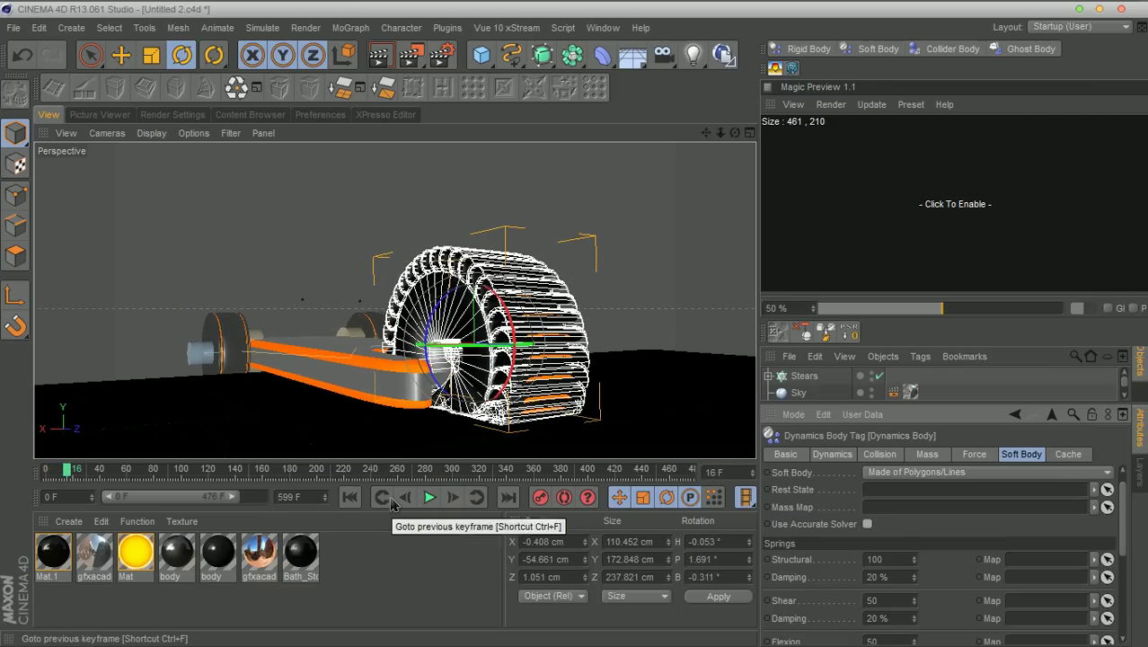
pyautogui.click(429, 497)
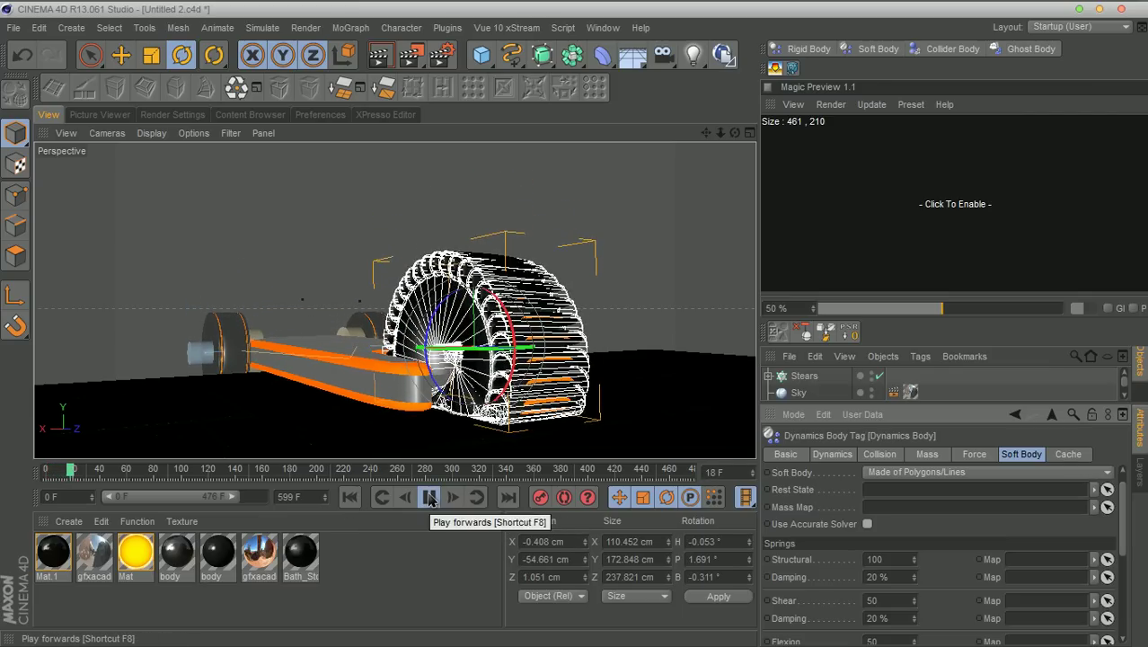
pyautogui.click(430, 497)
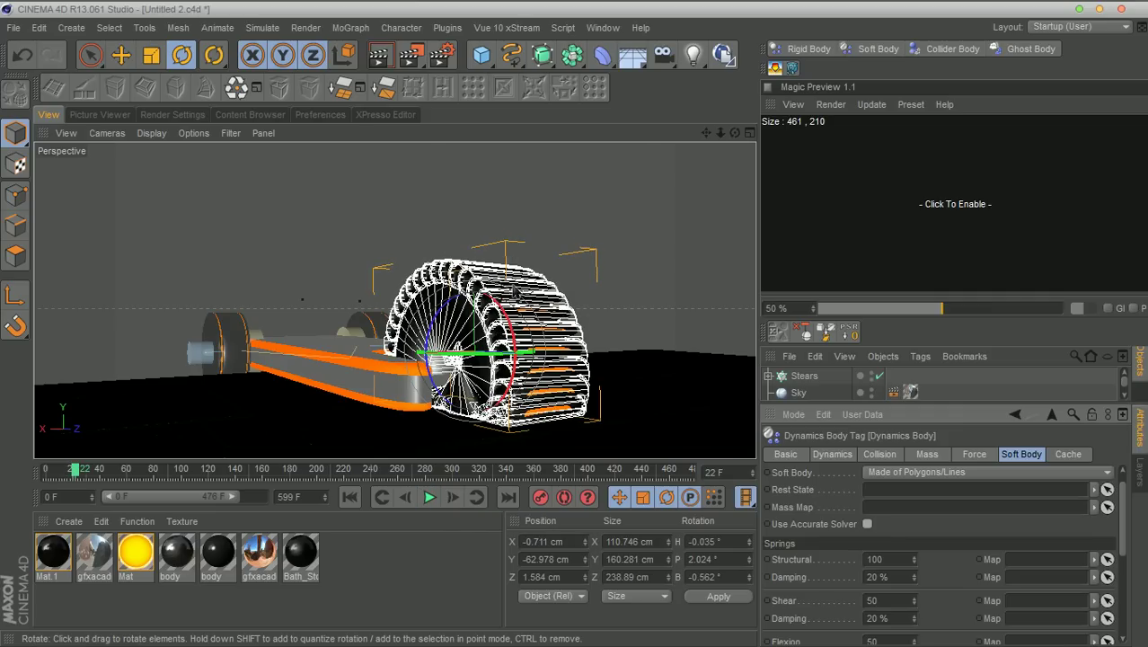
# Rewind the simulation and set the big wheel's soft-body Shape Conservation stiffness to 100
pyautogui.click(352, 497)
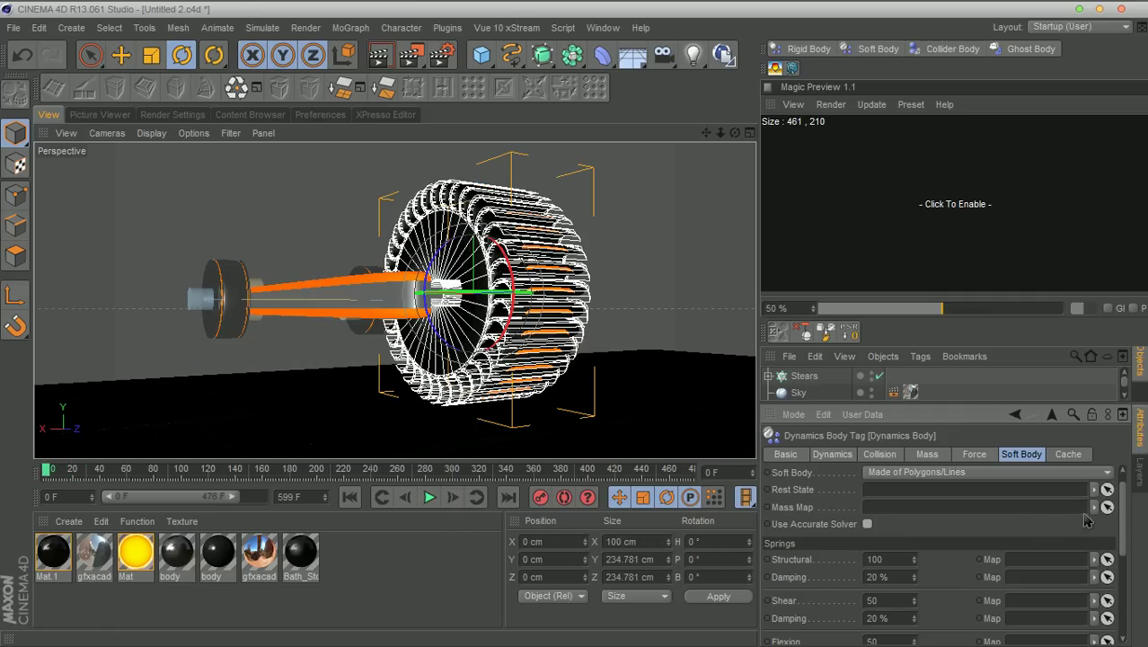
pyautogui.moveTo(1128, 525); pyautogui.dragTo(1060, 607)
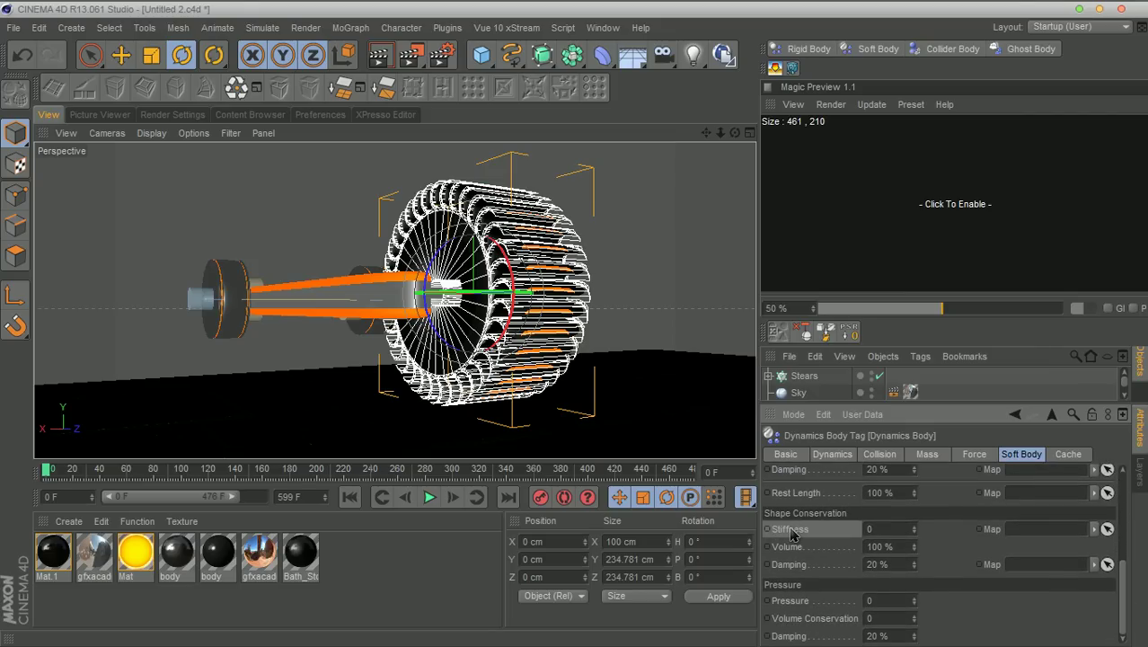
pyautogui.click(879, 528)
# Run the simulation, examine the big wheel's deformation near its axle up close, and rewind to the start
pyautogui.click(428, 498)
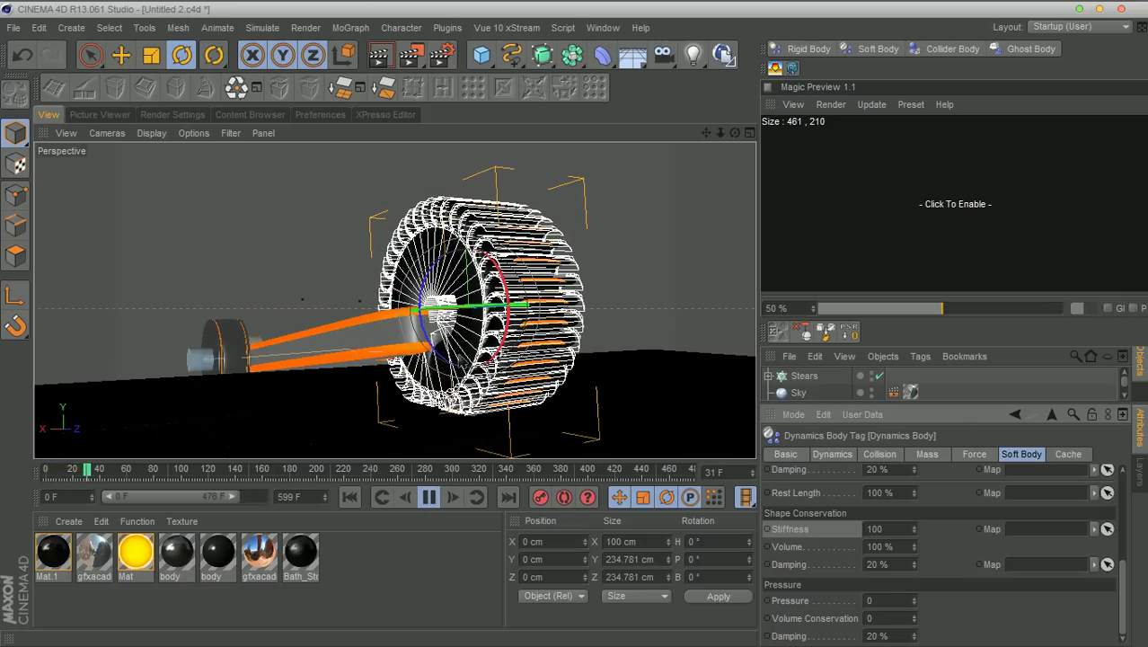
pyautogui.scroll(5, 457, 351)
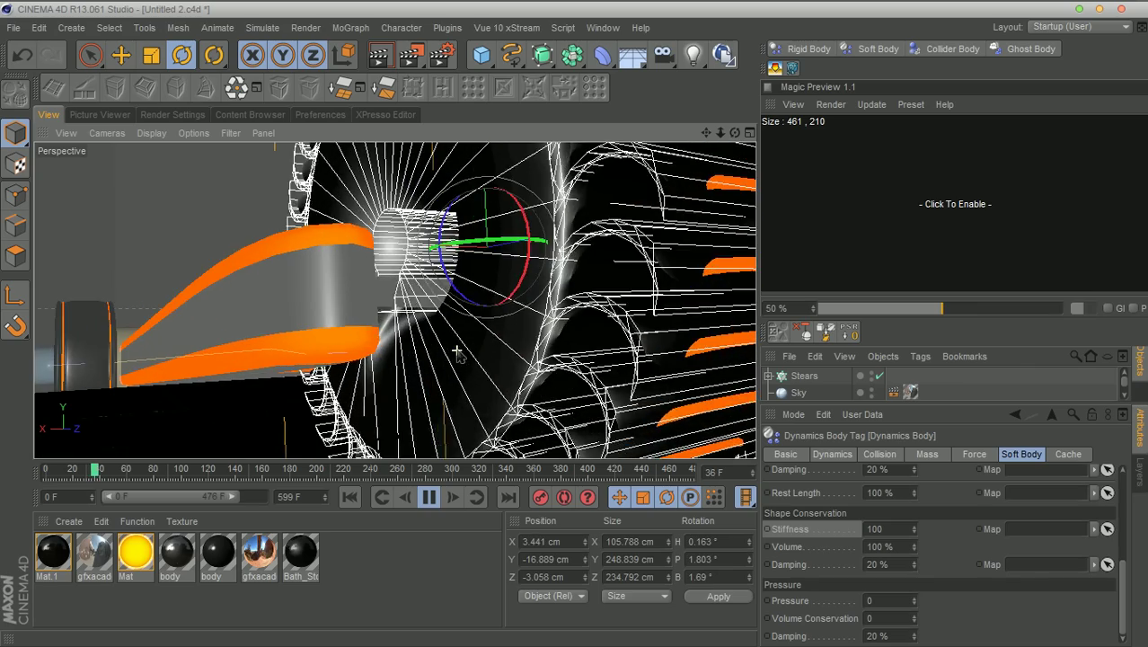
pyautogui.scroll(-10, 444, 358)
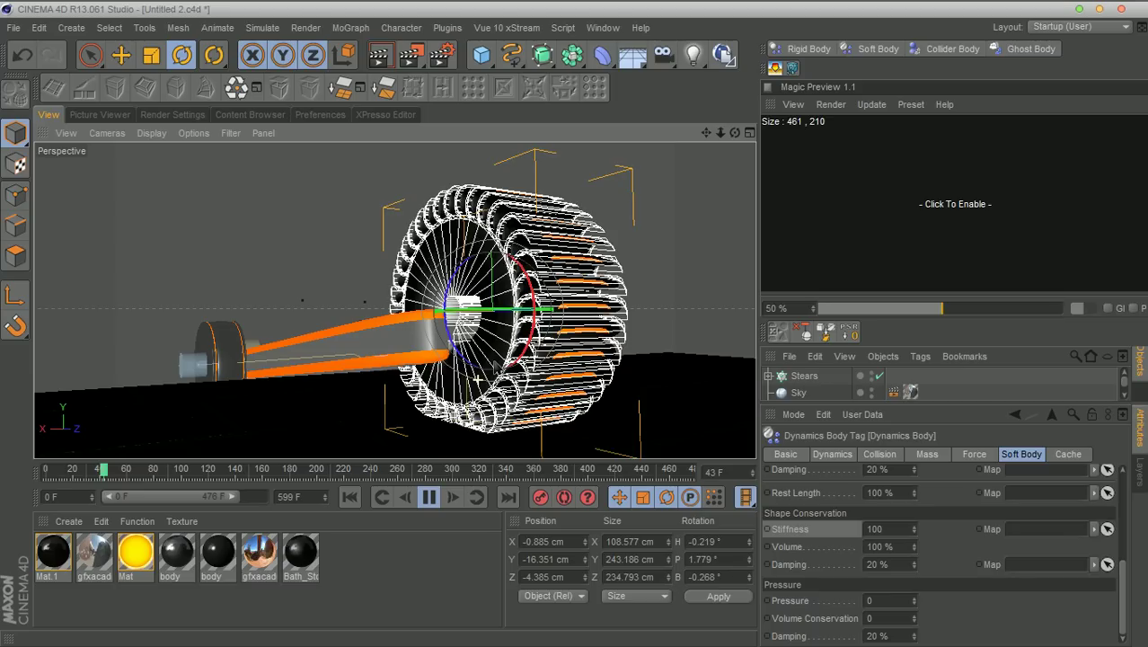
pyautogui.click(429, 499)
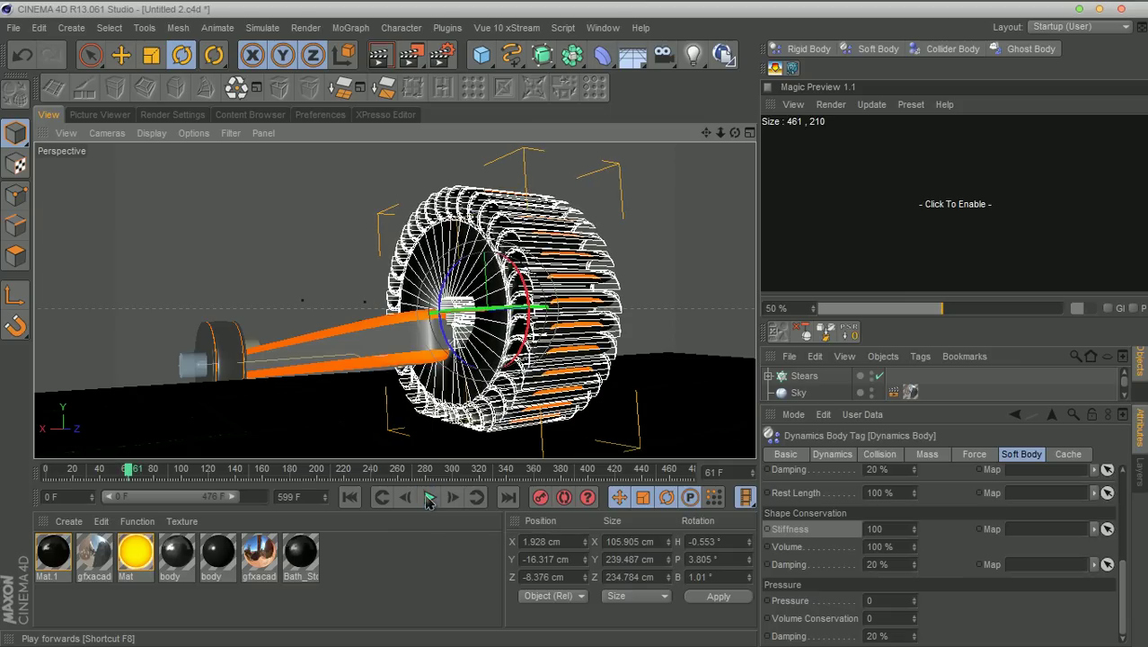
pyautogui.click(349, 496)
# Set the big wheel's Shape Conservation stiffness to 1000 and test it with a short simulation run, ending back at frame 0
pyautogui.click(890, 528)
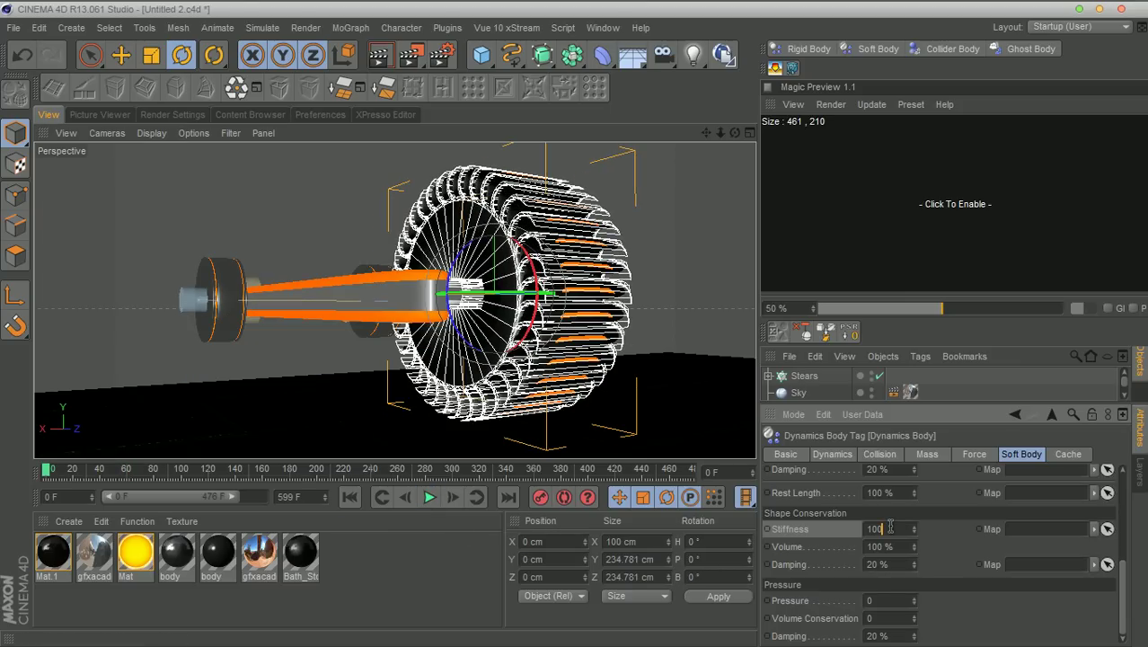
pyautogui.press('Return')
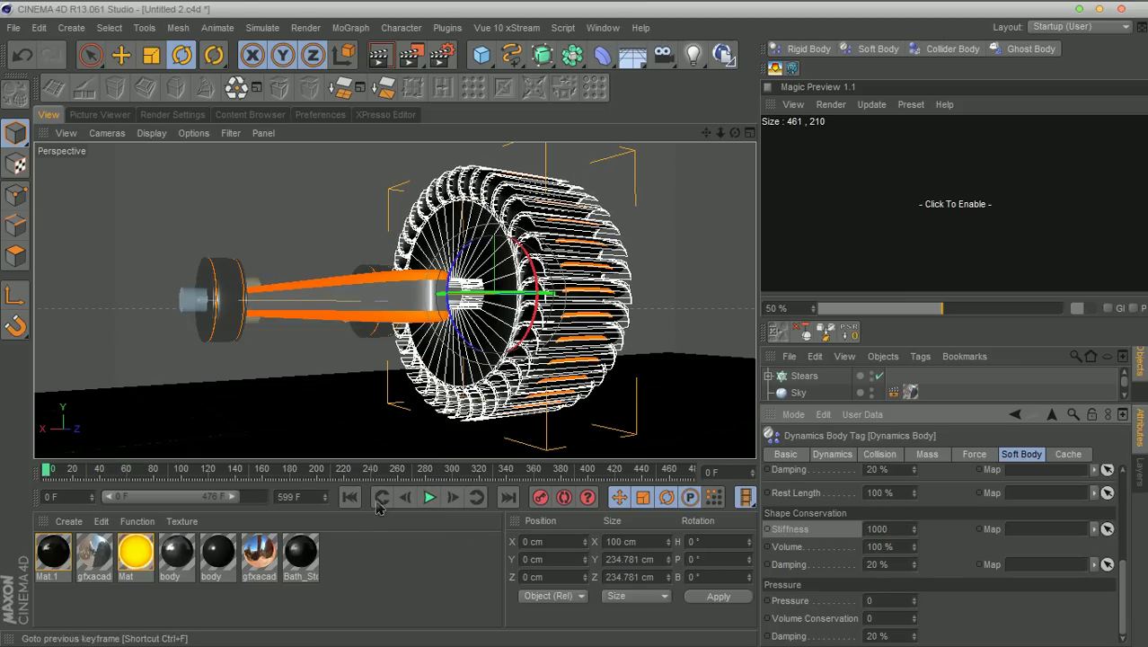
pyautogui.click(430, 498)
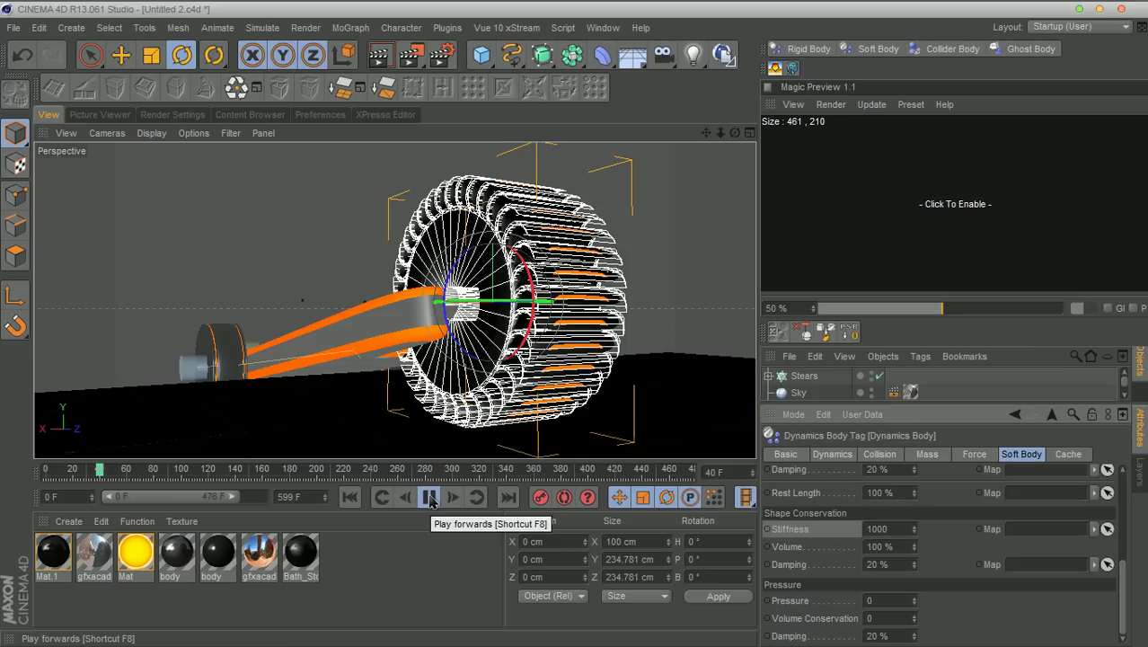
pyautogui.click(430, 497)
pyautogui.click(349, 497)
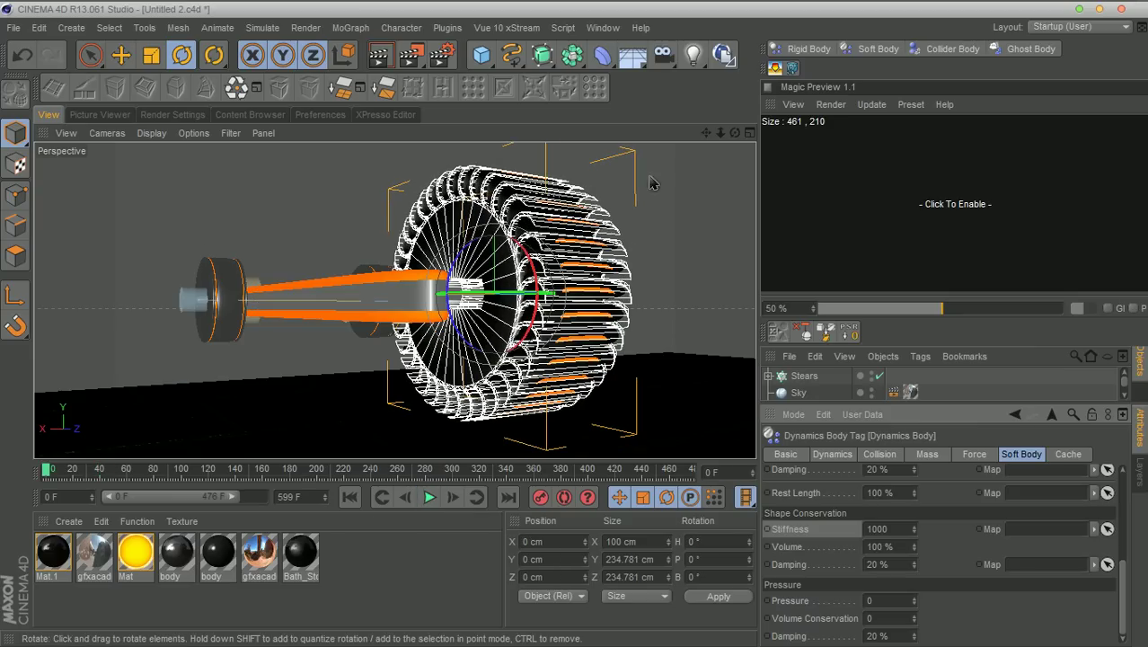
pyautogui.moveTo(980, 613); pyautogui.dragTo(978, 643)
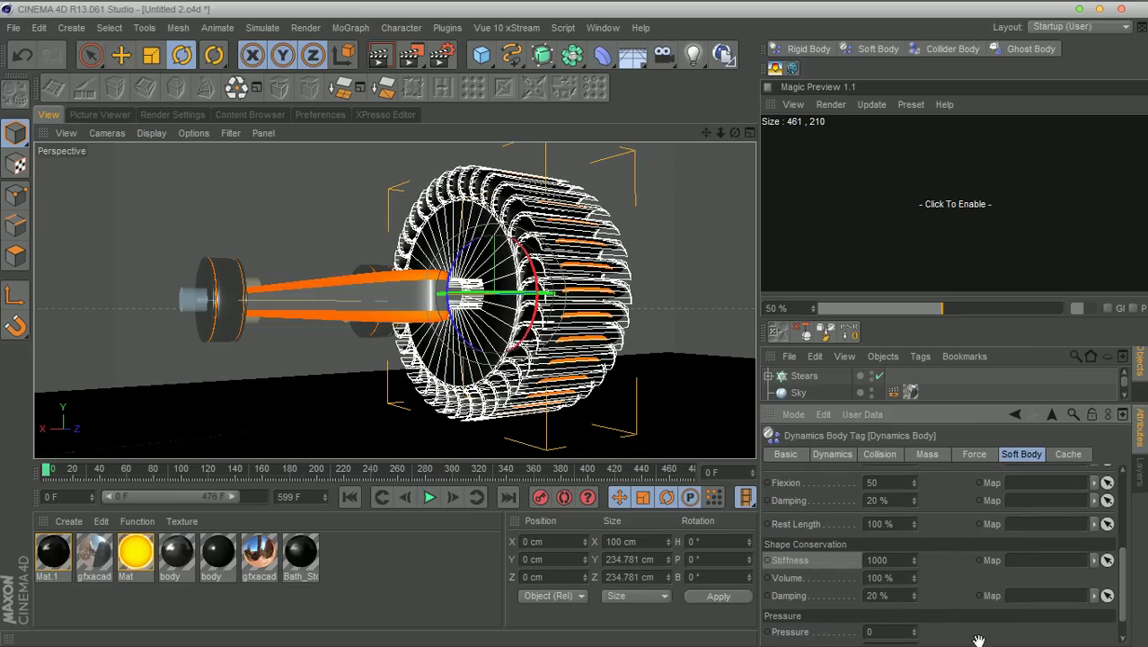
pyautogui.moveTo(735, 132); pyautogui.dragTo(707, 135)
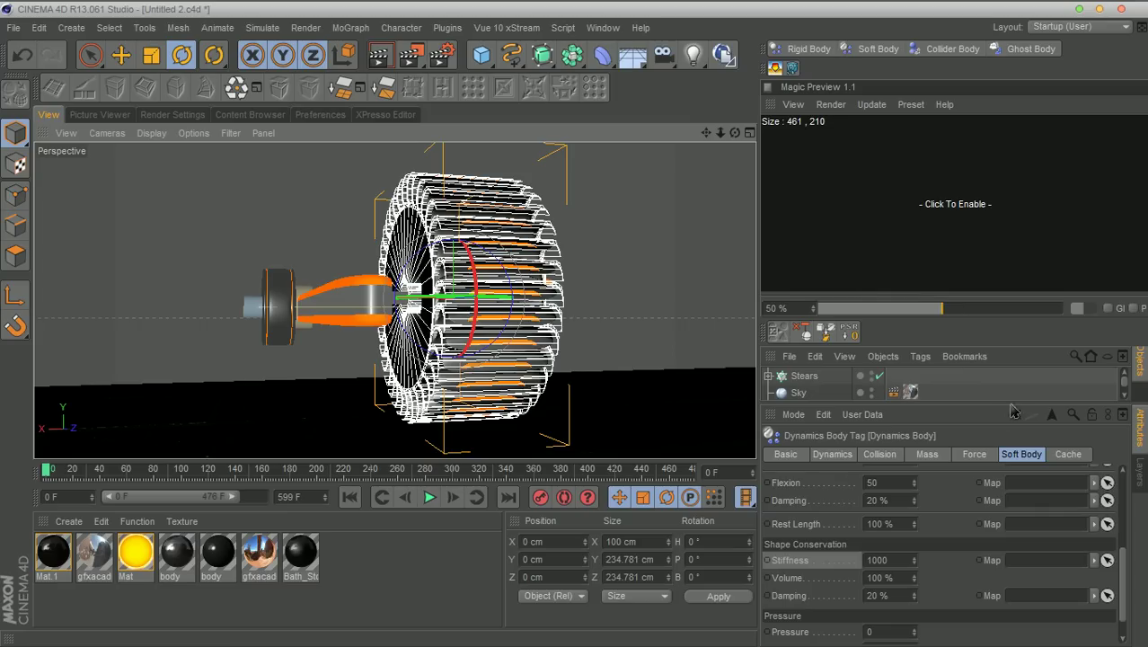